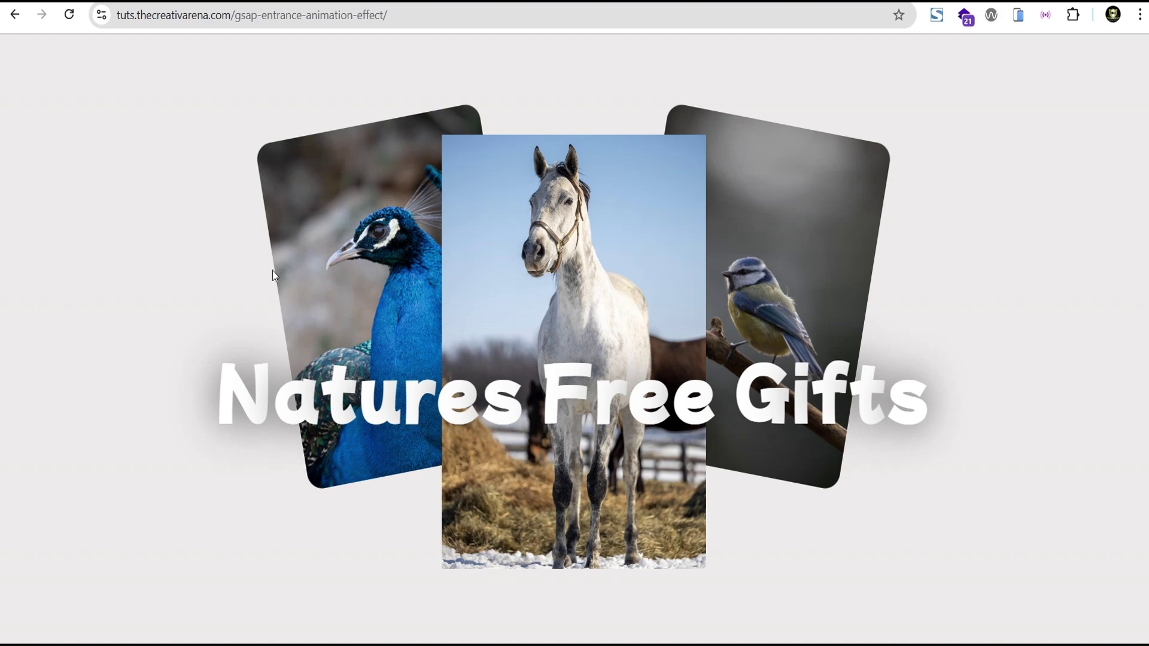
Reload the finished 'Natures Free Gifts' demo twice to replay its entrance animation
{"action": "left_click", "coordinate": [68, 16]}
{"action": "left_click", "coordinate": [69, 14]}
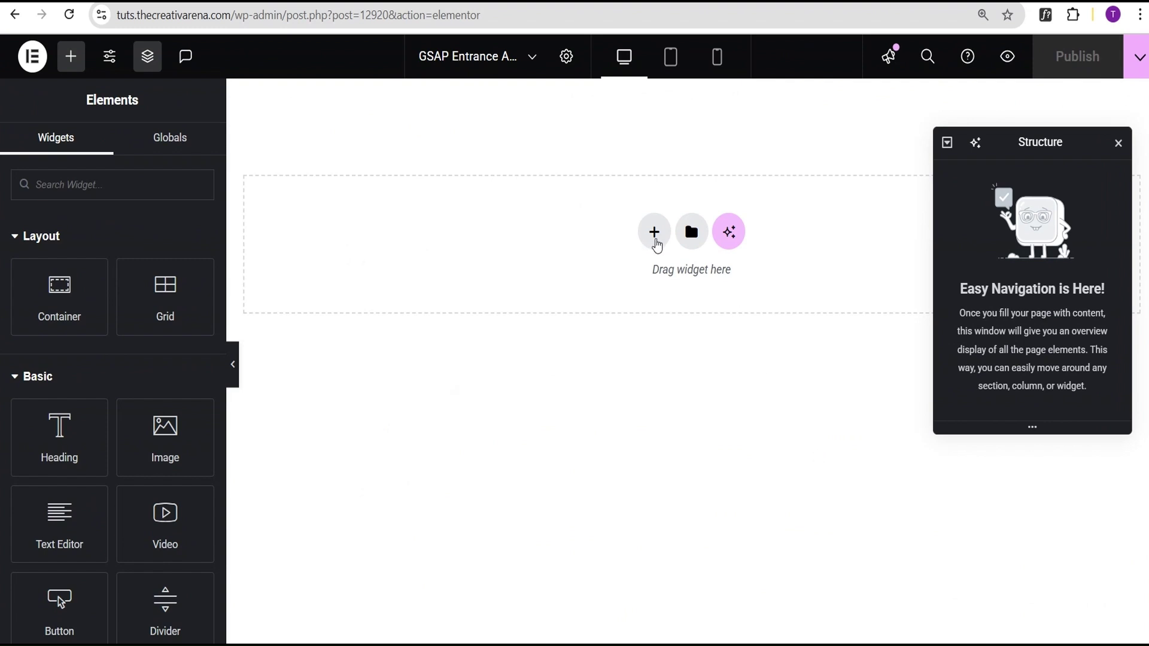
Add a single flexbox container with 100 vh minimum height and content centred both ways
{"action": "left_click", "coordinate": [654, 240]}
{"action": "left_click", "coordinate": [649, 316]}
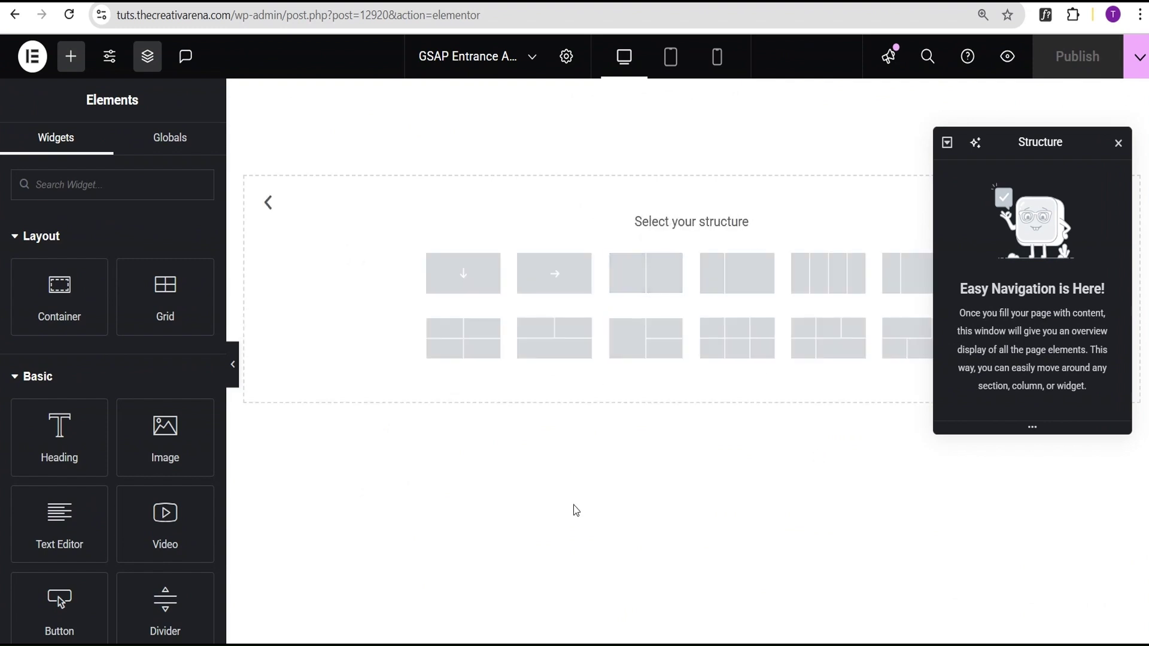
{"action": "left_click", "coordinate": [458, 273]}
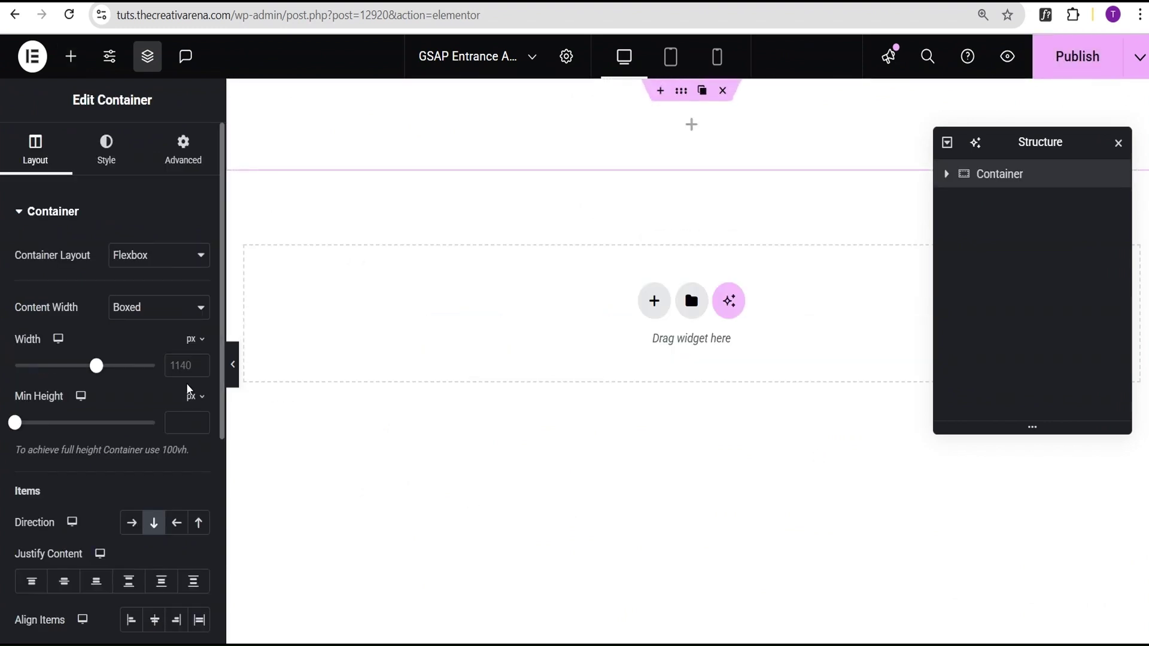
{"action": "left_click", "coordinate": [195, 398]}
{"action": "left_click", "coordinate": [191, 479]}
{"action": "left_click_drag", "start_coordinate": [13, 428], "coordinate": [164, 441]}
{"action": "scroll", "coordinate": [95, 479], "scroll_direction": "down", "scroll_amount": 1}
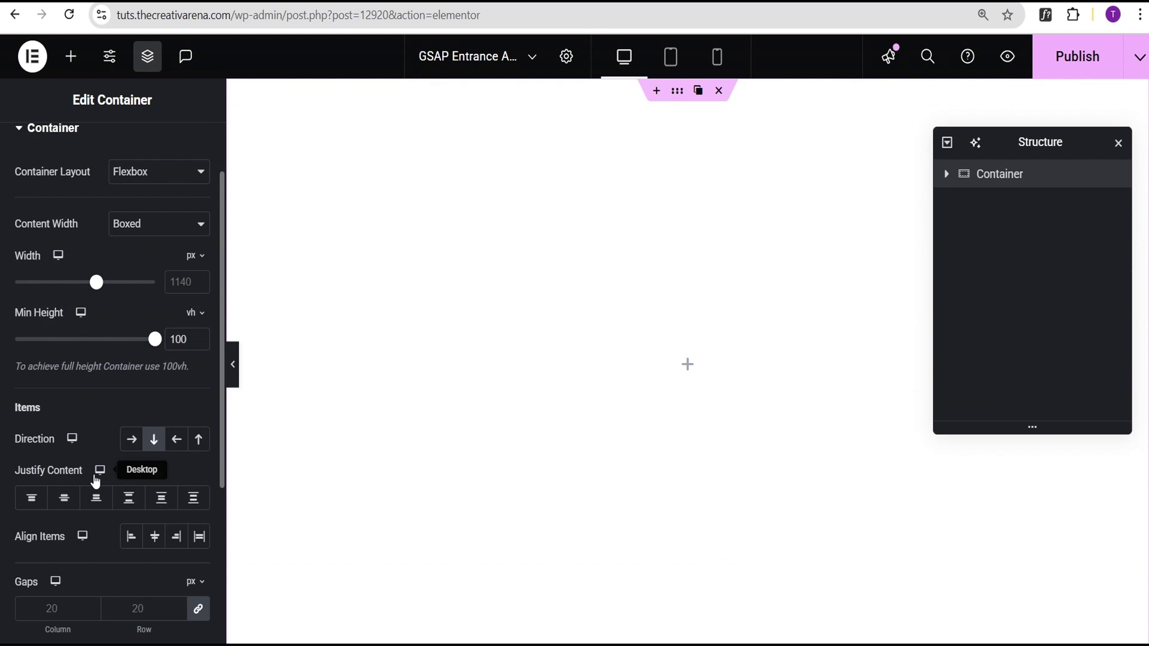
{"action": "left_click", "coordinate": [65, 498]}
{"action": "left_click", "coordinate": [155, 538]}
{"action": "scroll", "coordinate": [143, 395], "scroll_direction": "up", "scroll_amount": 1}
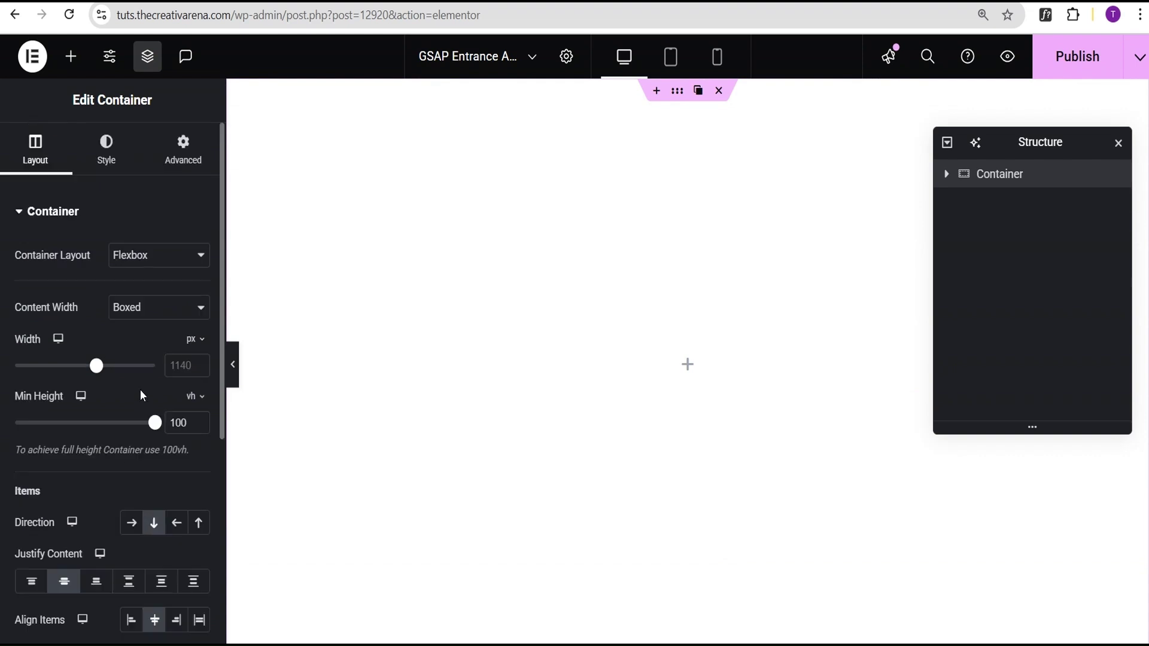
Give the container a classic light grey #EDEAEA background
{"action": "left_click", "coordinate": [114, 152]}
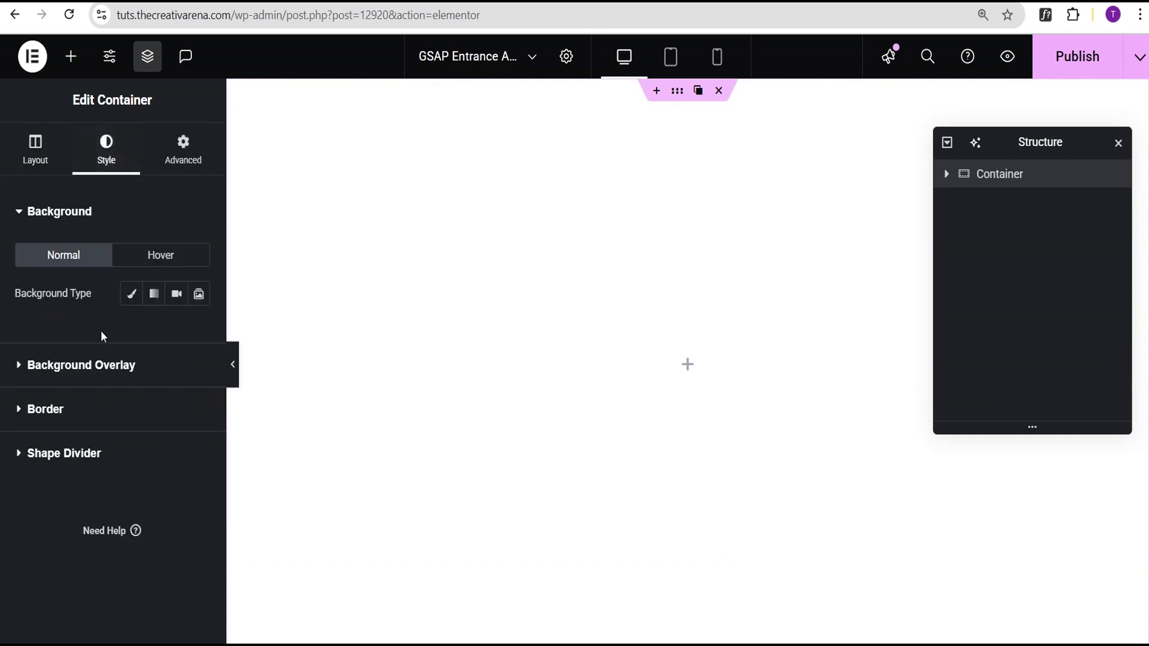
{"action": "left_click", "coordinate": [131, 294]}
{"action": "left_click", "coordinate": [198, 332]}
{"action": "double_click", "coordinate": [141, 592]}
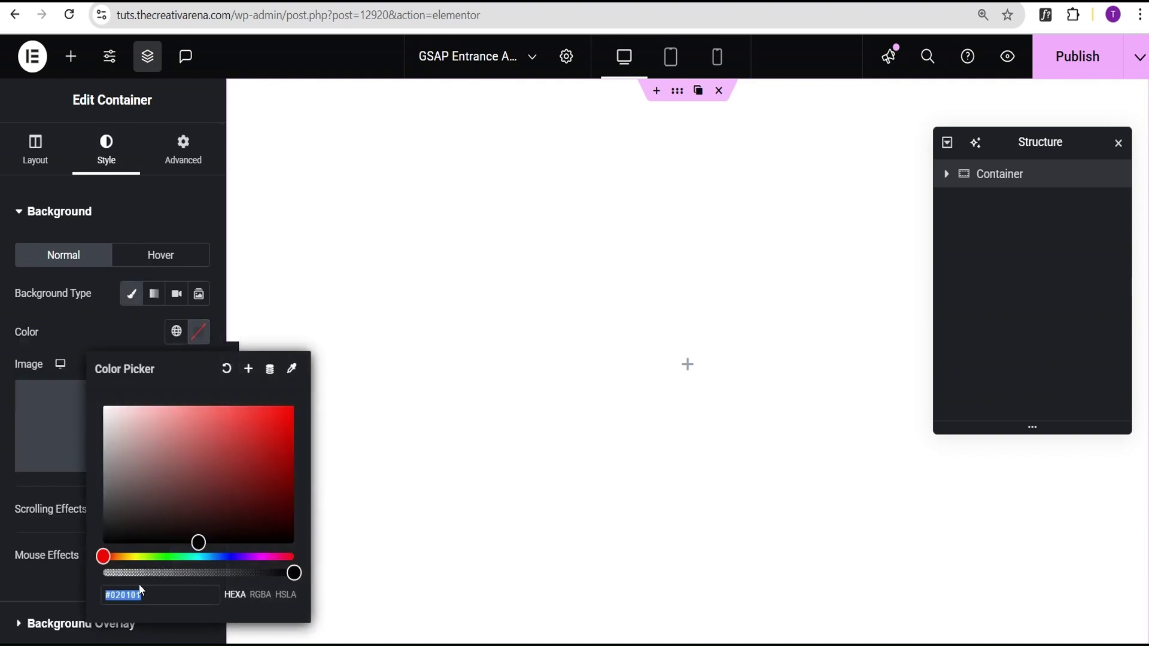
{"action": "type", "text": "#EDEAEA"}
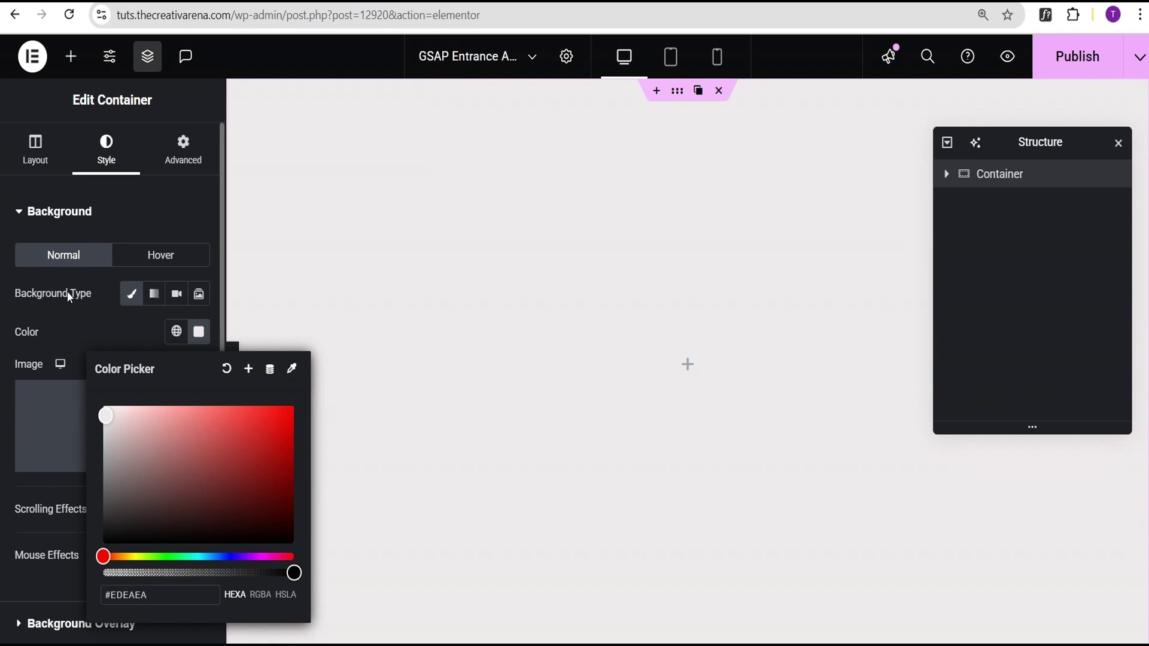
{"action": "left_click", "coordinate": [99, 317]}
{"action": "left_click", "coordinate": [188, 160]}
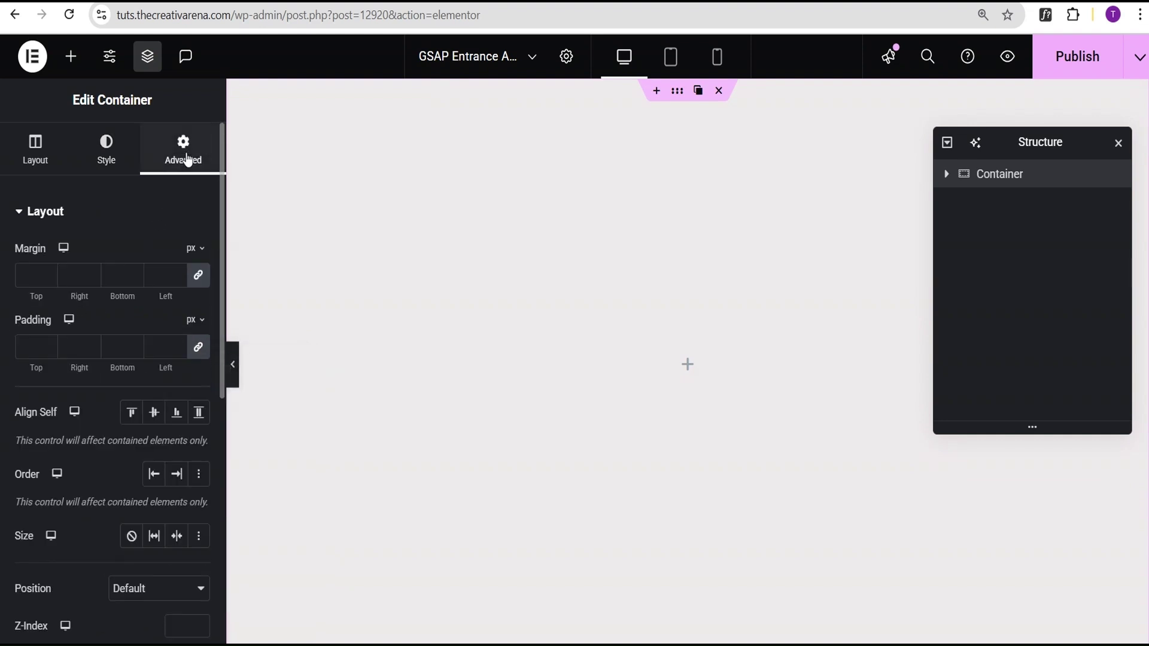
Set 100 px padding on the container and nest a new container inside it
{"action": "left_click", "coordinate": [32, 346]}
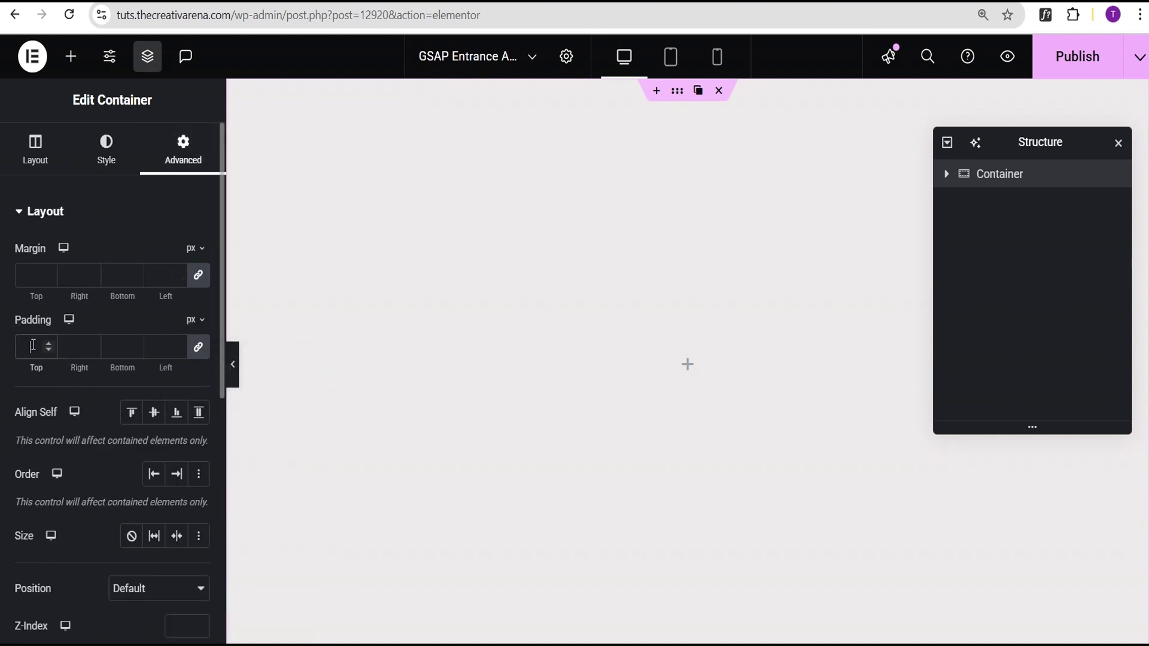
{"action": "type", "text": "100"}
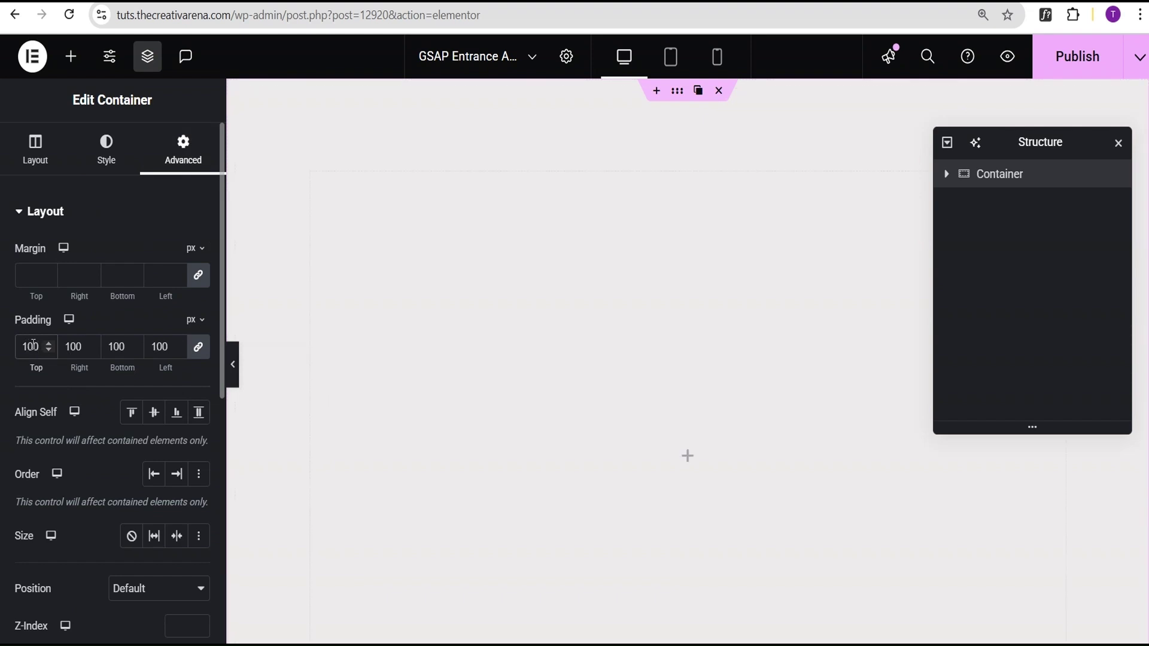
{"action": "left_click", "coordinate": [71, 56]}
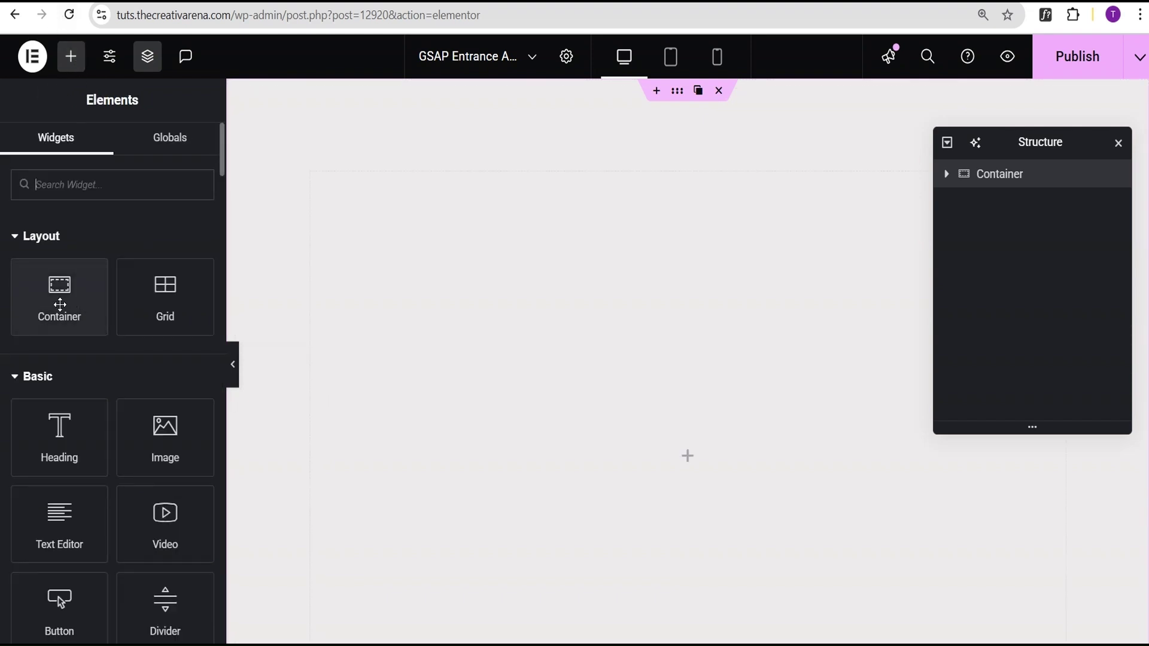
{"action": "left_click_drag", "start_coordinate": [59, 302], "coordinate": [635, 325]}
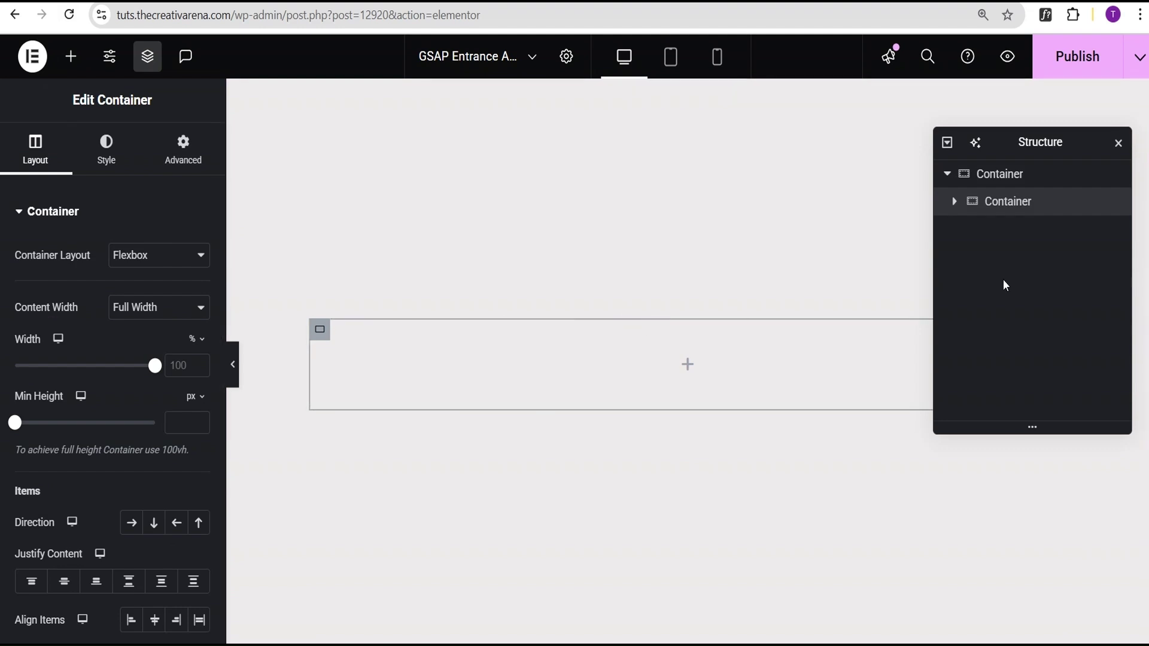
Rename the outer container 'Parent' and the nested one 'inner' in the structure
{"action": "double_click", "coordinate": [1000, 180]}
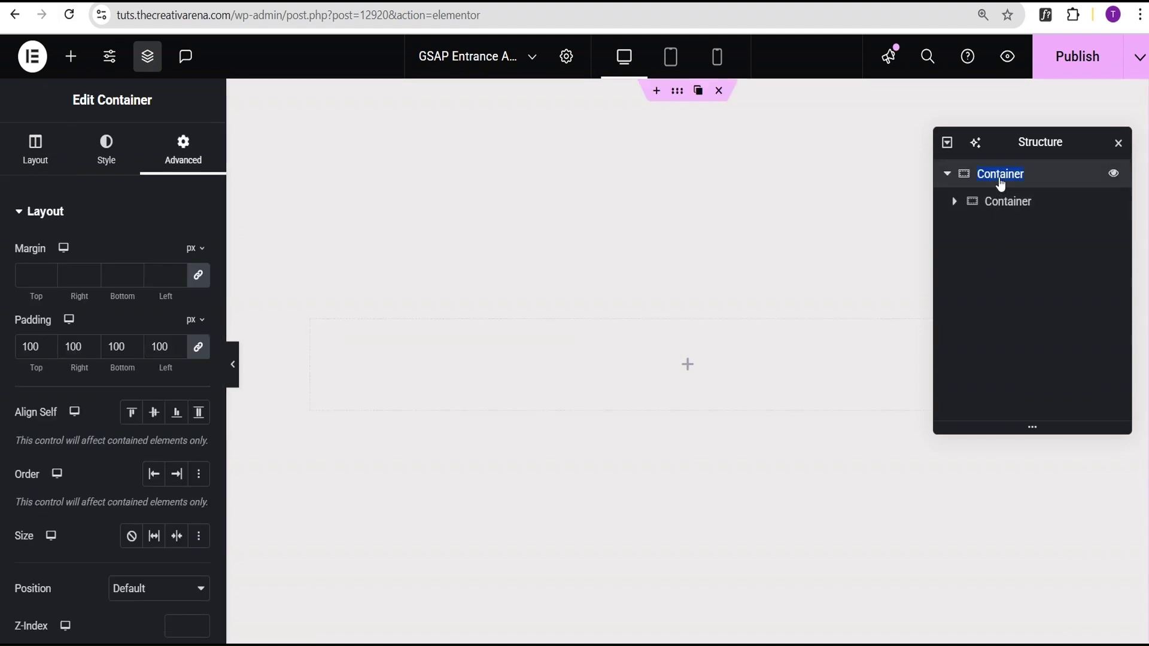
{"action": "type", "text": "Parent"}
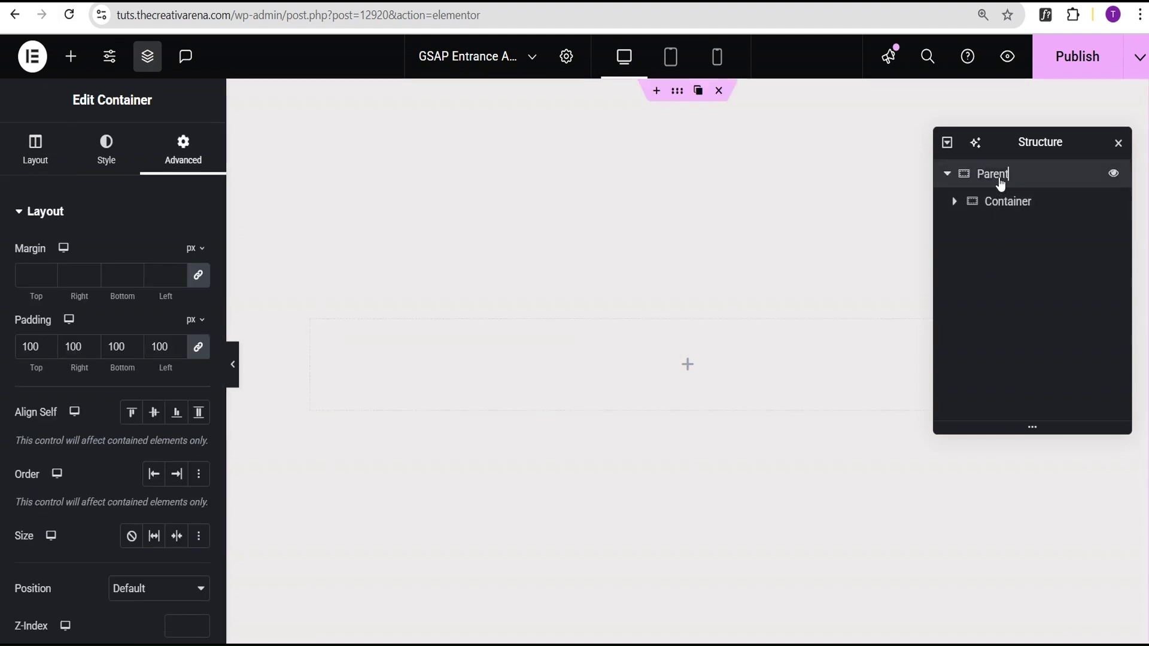
{"action": "double_click", "coordinate": [1000, 212]}
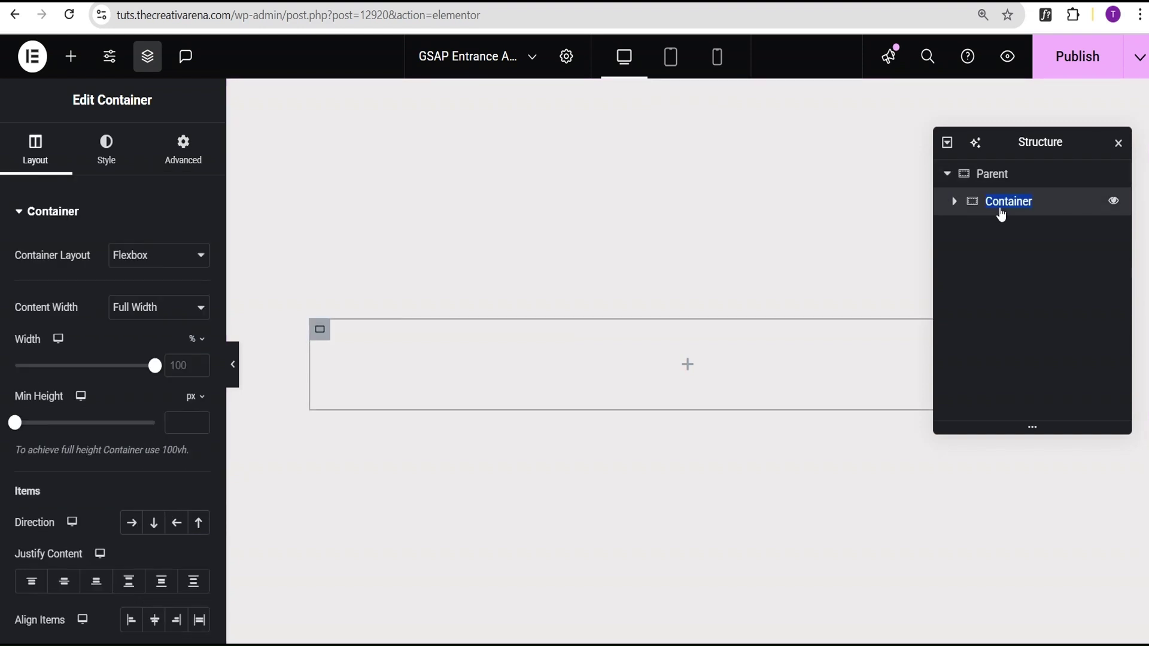
{"action": "type", "text": "inner"}
{"action": "left_click", "coordinate": [1022, 175]}
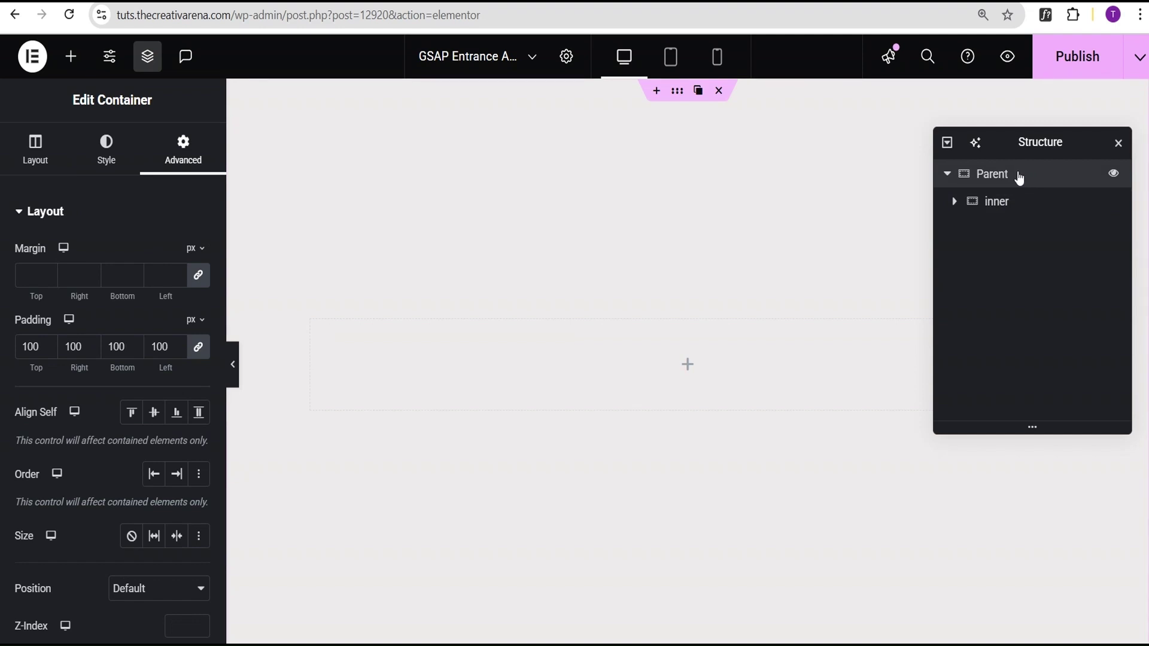
{"action": "left_click", "coordinate": [71, 58]}
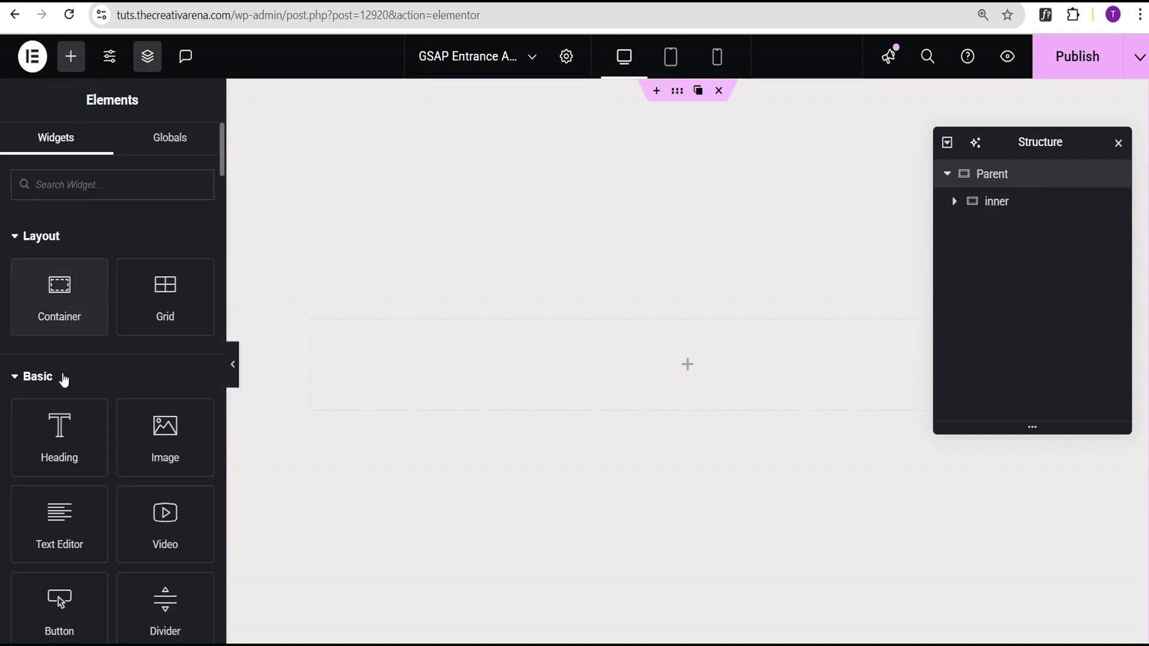
Add an Image widget showing the white horse photo from the Media Library
{"action": "left_click", "coordinate": [165, 446]}
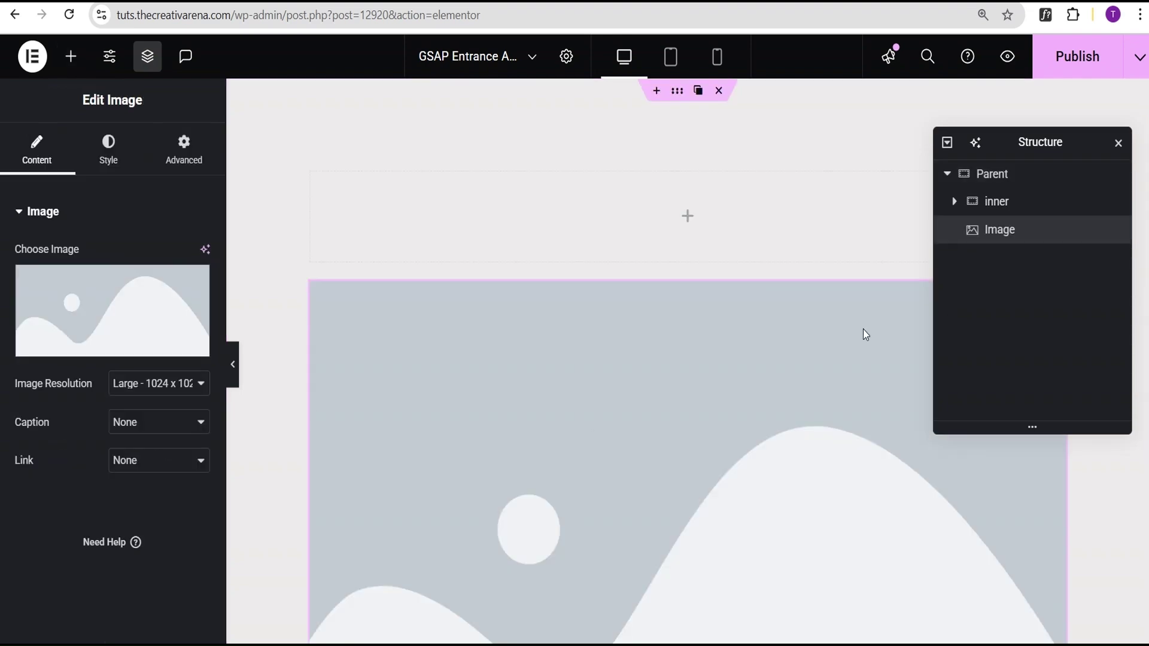
{"action": "left_click", "coordinate": [127, 306]}
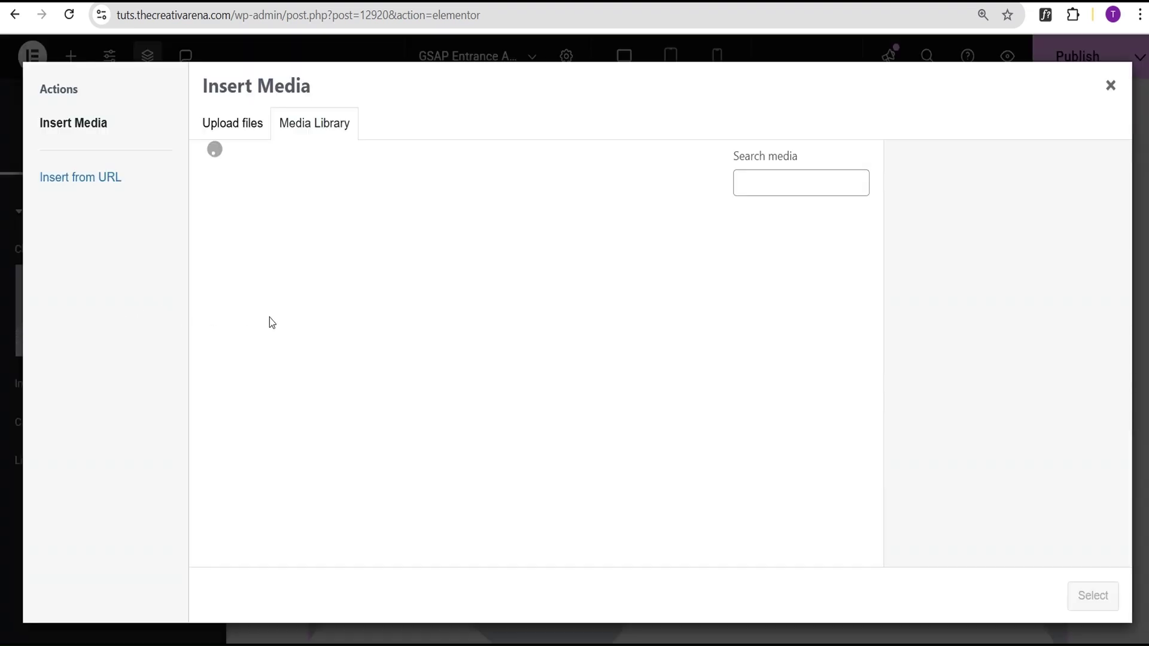
{"action": "scroll", "coordinate": [766, 376], "scroll_direction": "down", "scroll_amount": 3}
{"action": "left_click", "coordinate": [766, 376]}
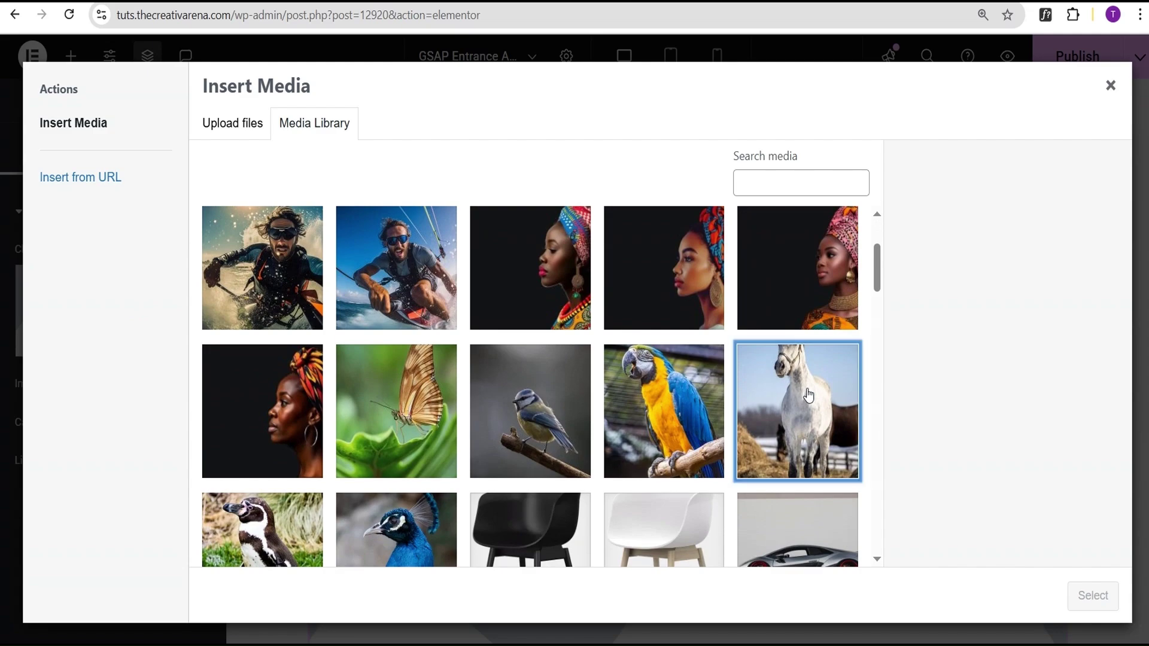
{"action": "left_click", "coordinate": [1093, 595]}
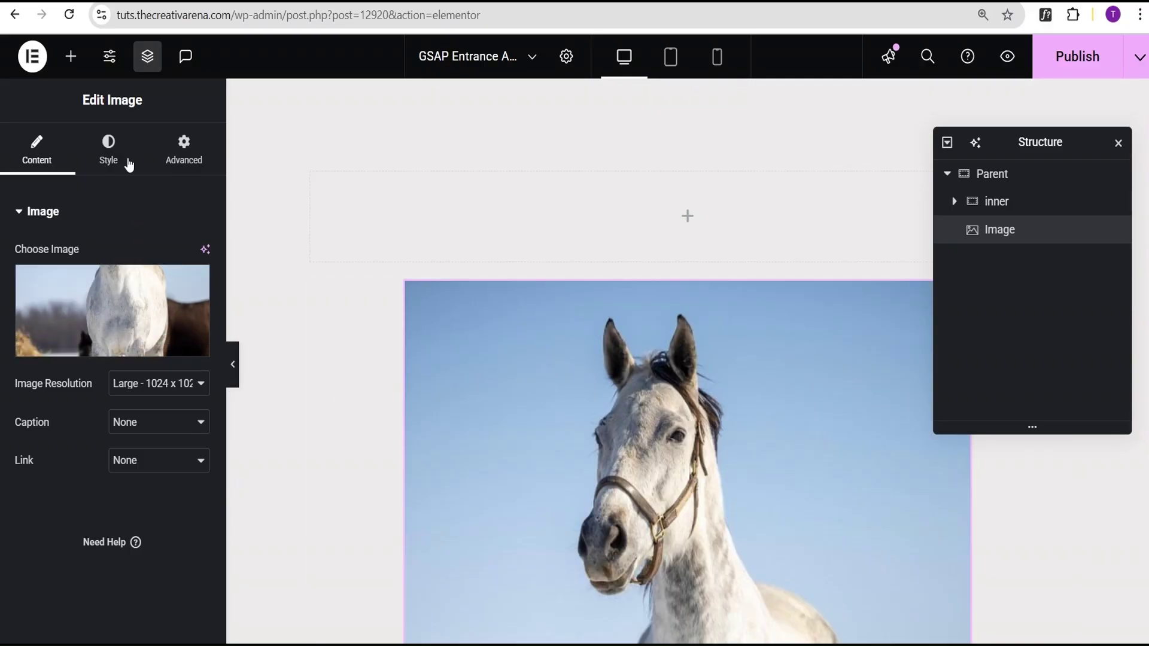
Size the horse image 350 px wide and 520 px tall with Cover object fit
{"action": "left_click", "coordinate": [110, 157]}
{"action": "scroll", "coordinate": [436, 275], "scroll_direction": "down", "scroll_amount": 1}
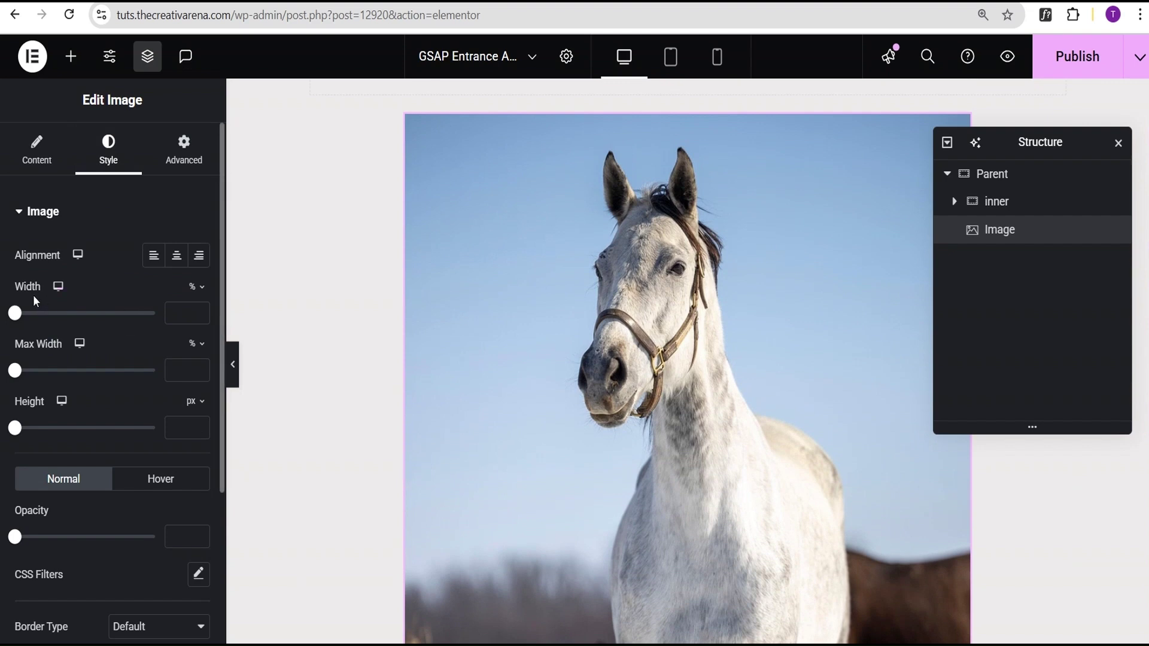
{"action": "left_click", "coordinate": [195, 287]}
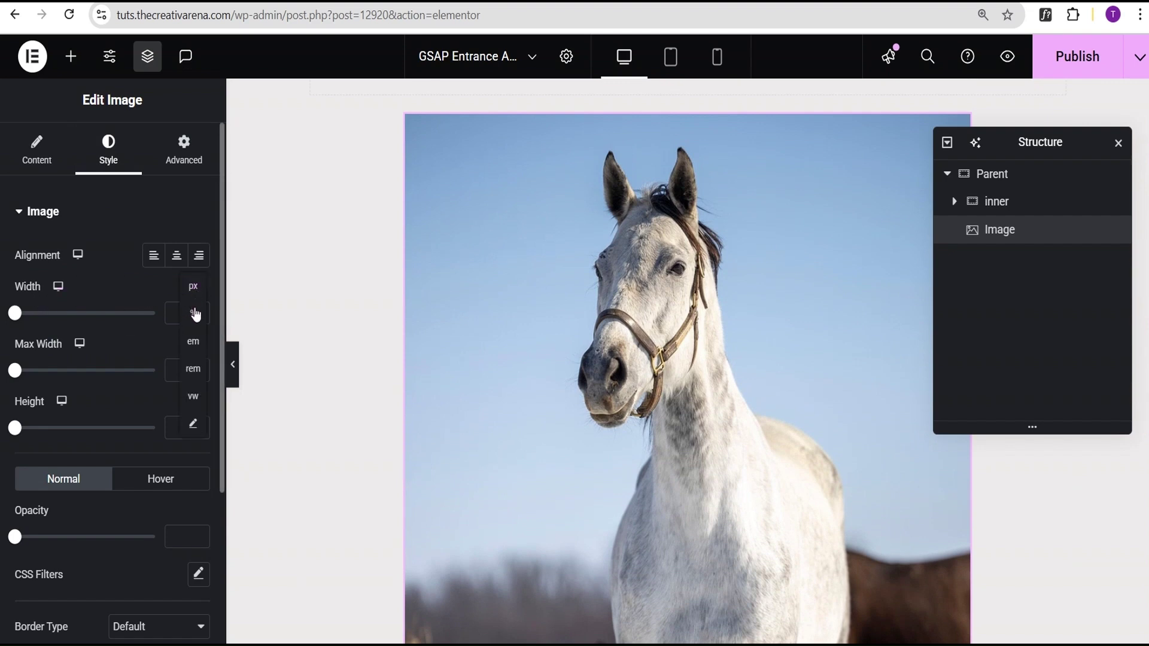
{"action": "left_click", "coordinate": [193, 287]}
{"action": "type", "text": "350"}
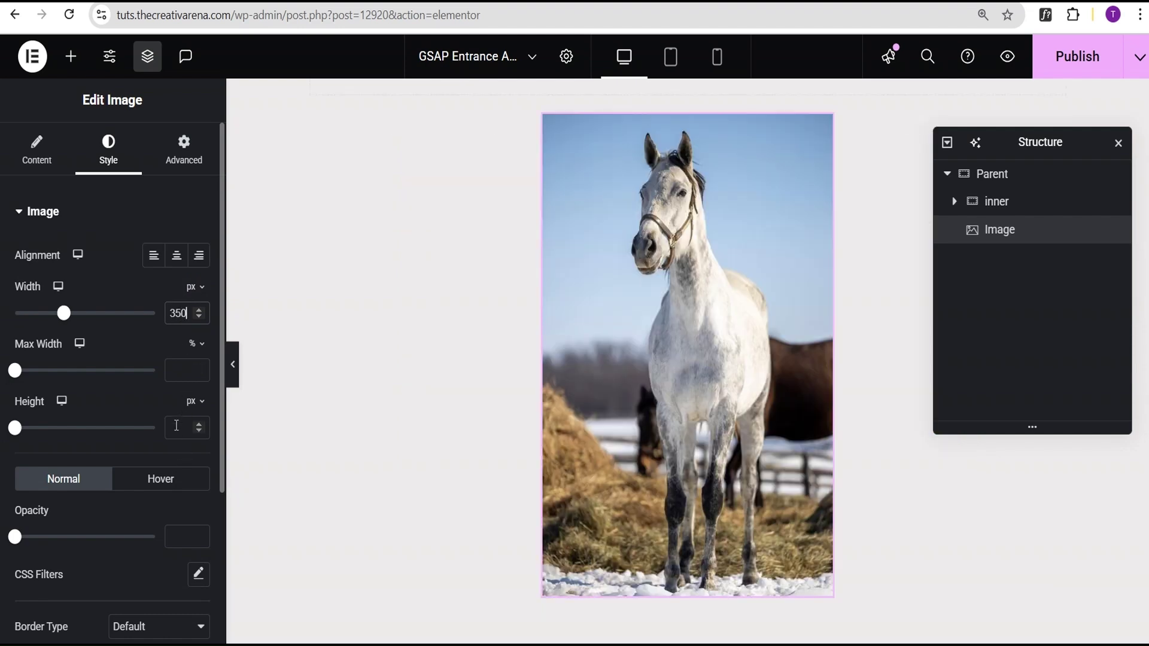
{"action": "left_click", "coordinate": [177, 427]}
{"action": "type", "text": "5"}
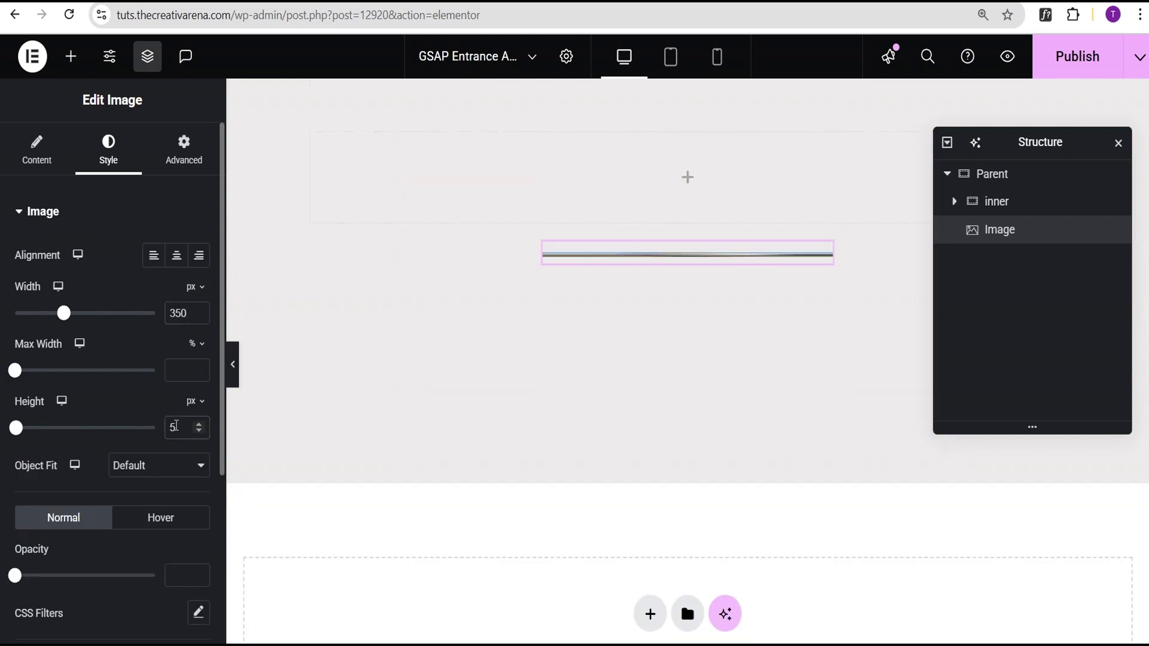
{"action": "type", "text": "20"}
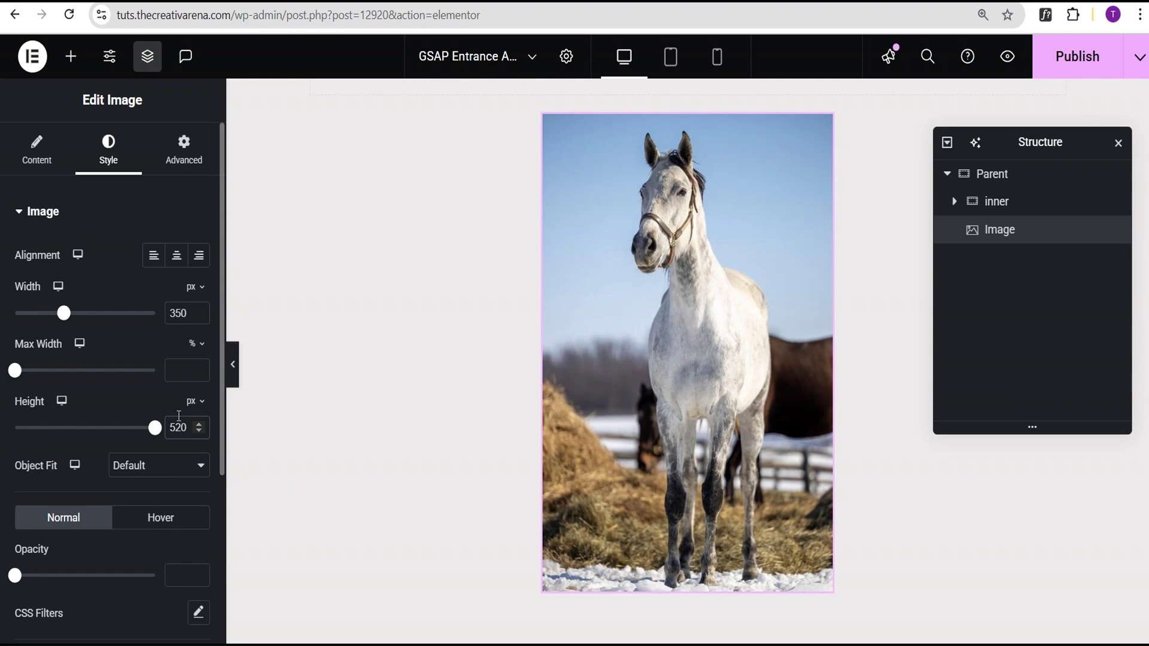
{"action": "left_click", "coordinate": [141, 472]}
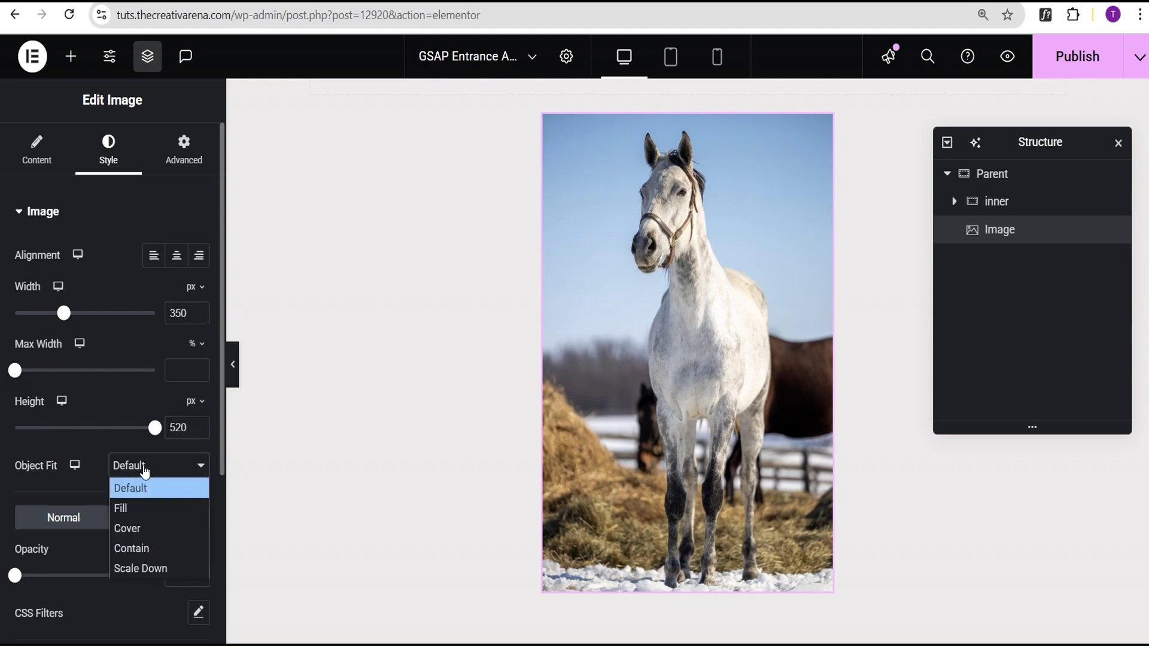
{"action": "left_click", "coordinate": [144, 530]}
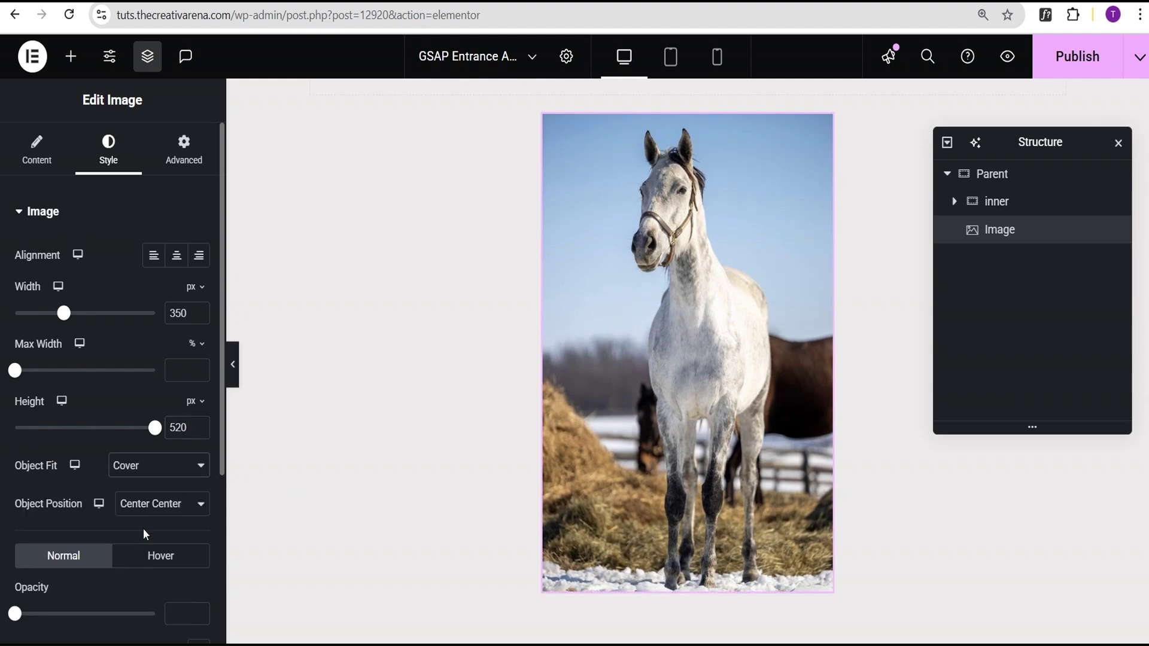
Rename the horse image element to 'Center Image'
{"action": "double_click", "coordinate": [999, 232]}
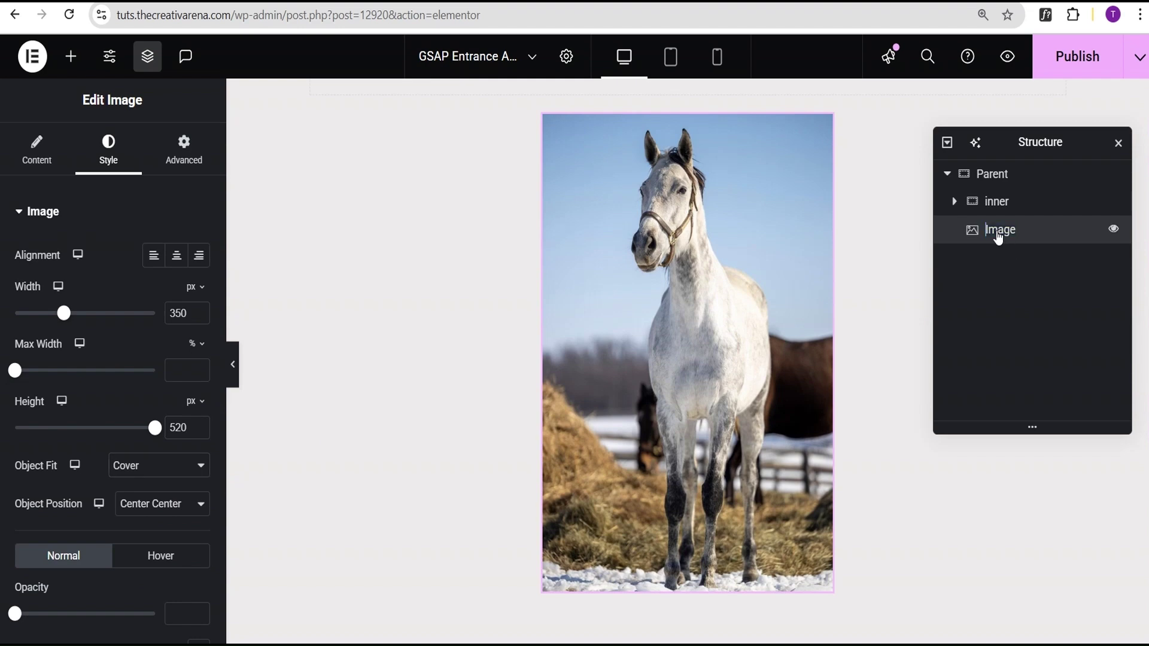
{"action": "type", "text": "Center"}
{"action": "key", "text": "Return"}
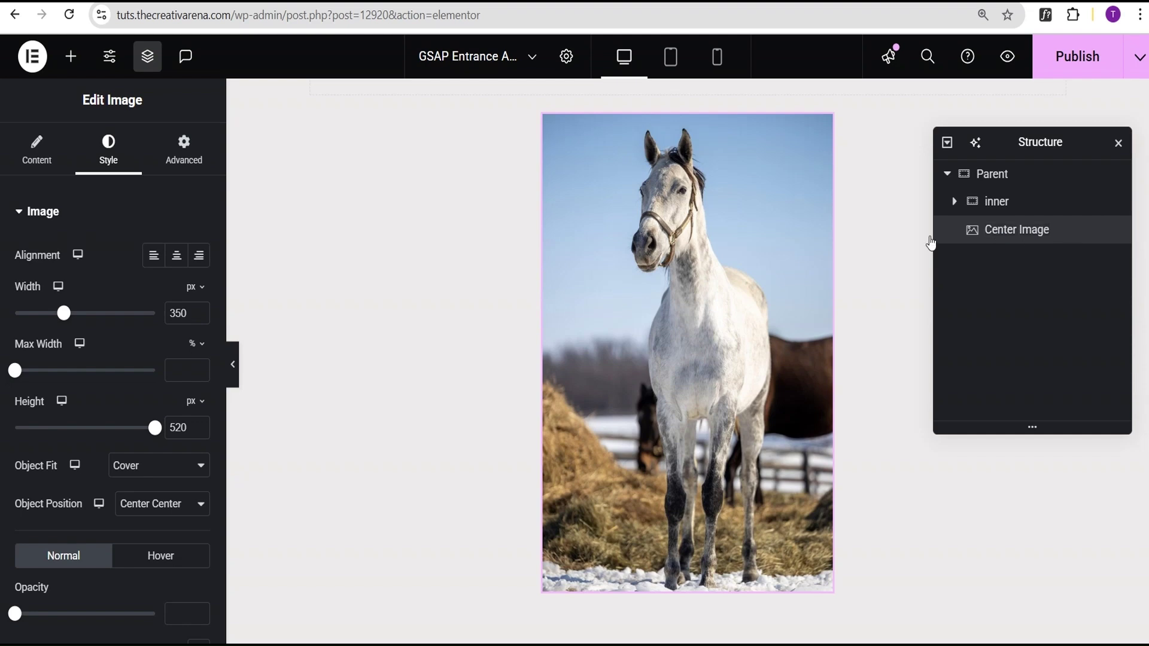
{"action": "left_click", "coordinate": [71, 57]}
Add another Image widget showing the peacock photo from the Media Library
{"action": "left_click", "coordinate": [165, 437]}
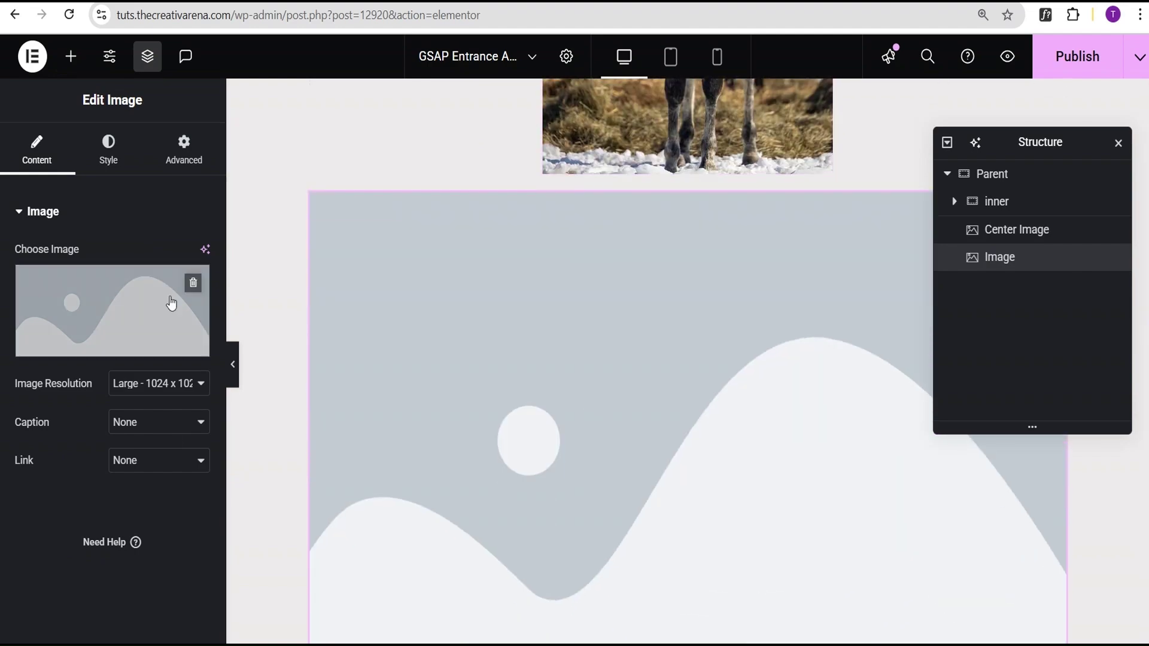
{"action": "left_click", "coordinate": [171, 304]}
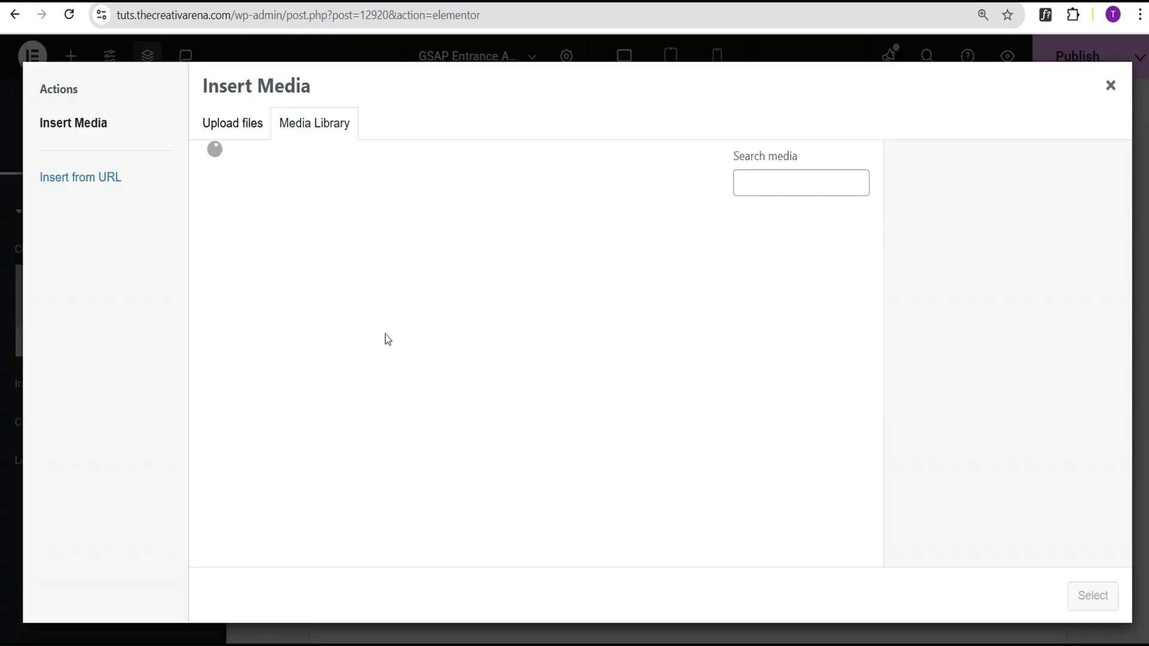
{"action": "scroll", "coordinate": [479, 323], "scroll_direction": "down", "scroll_amount": 6}
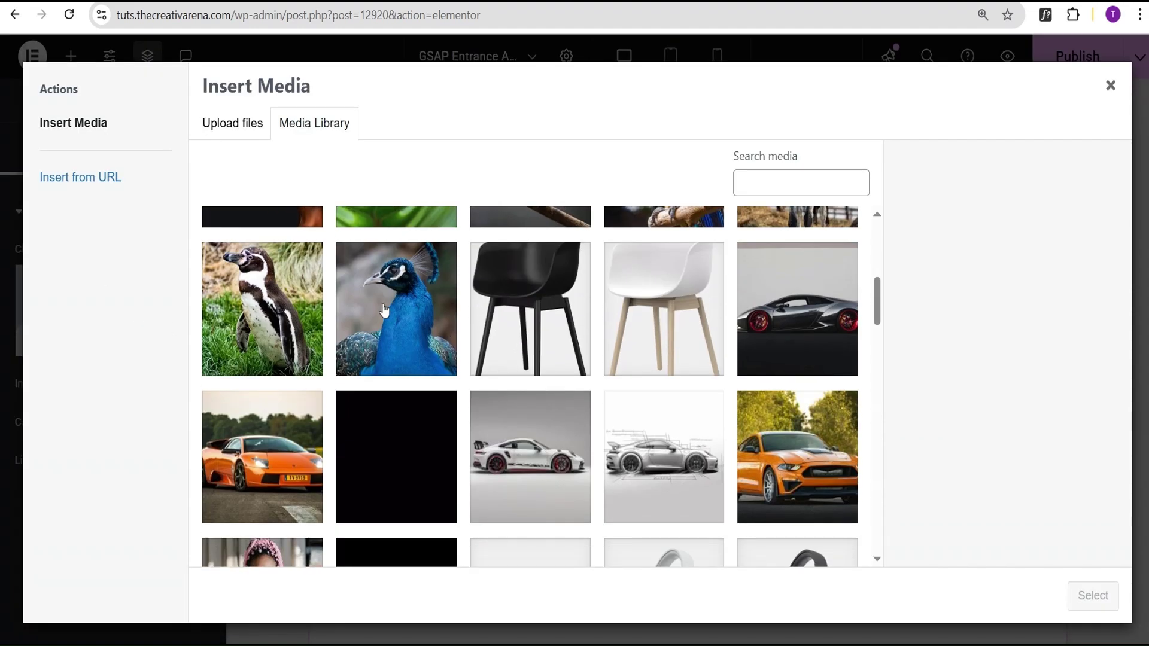
{"action": "left_click", "coordinate": [397, 298]}
{"action": "left_click", "coordinate": [1093, 596]}
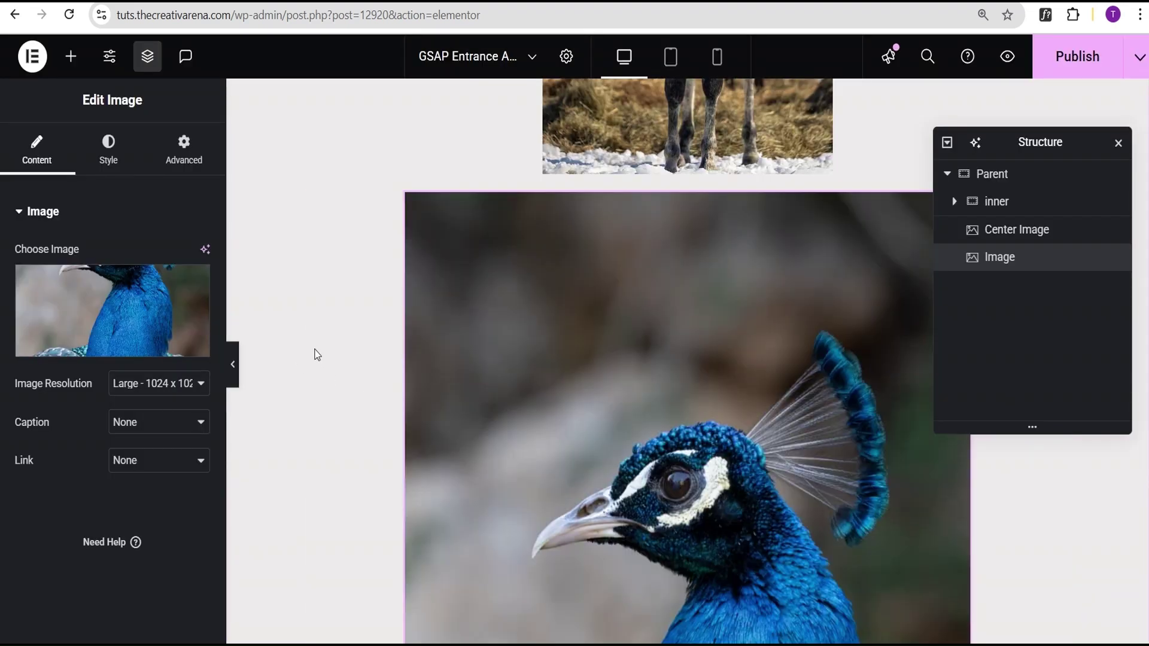
Size the peacock image 300 px by 420 px with a 20 px border radius
{"action": "left_click", "coordinate": [109, 154]}
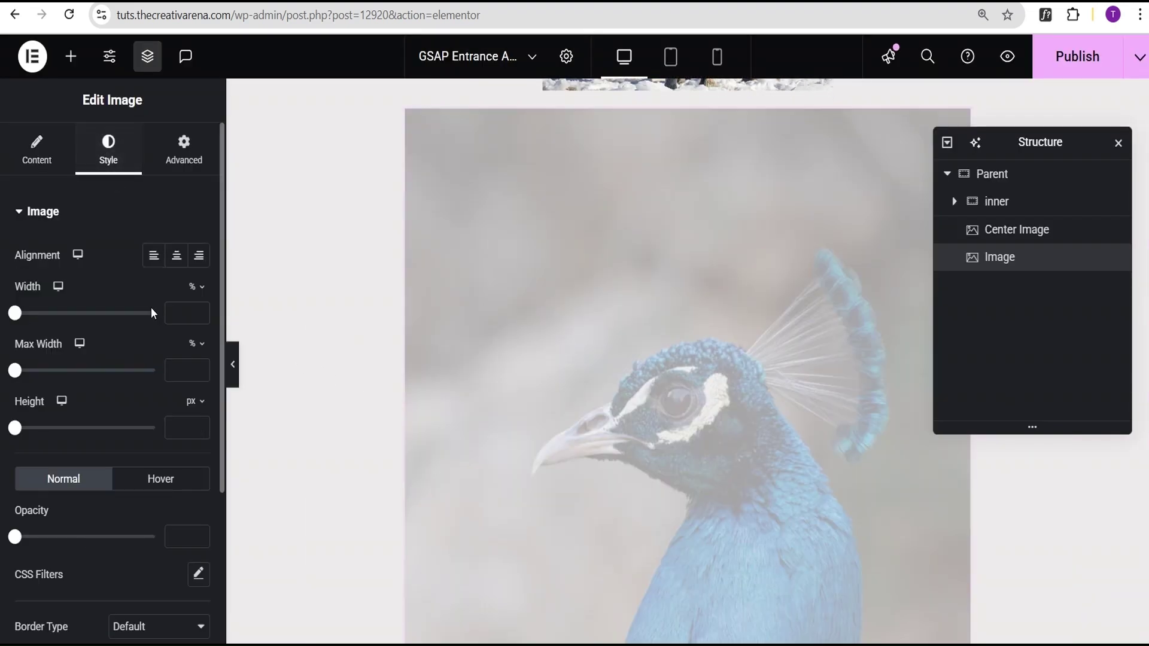
{"action": "left_click", "coordinate": [194, 289]}
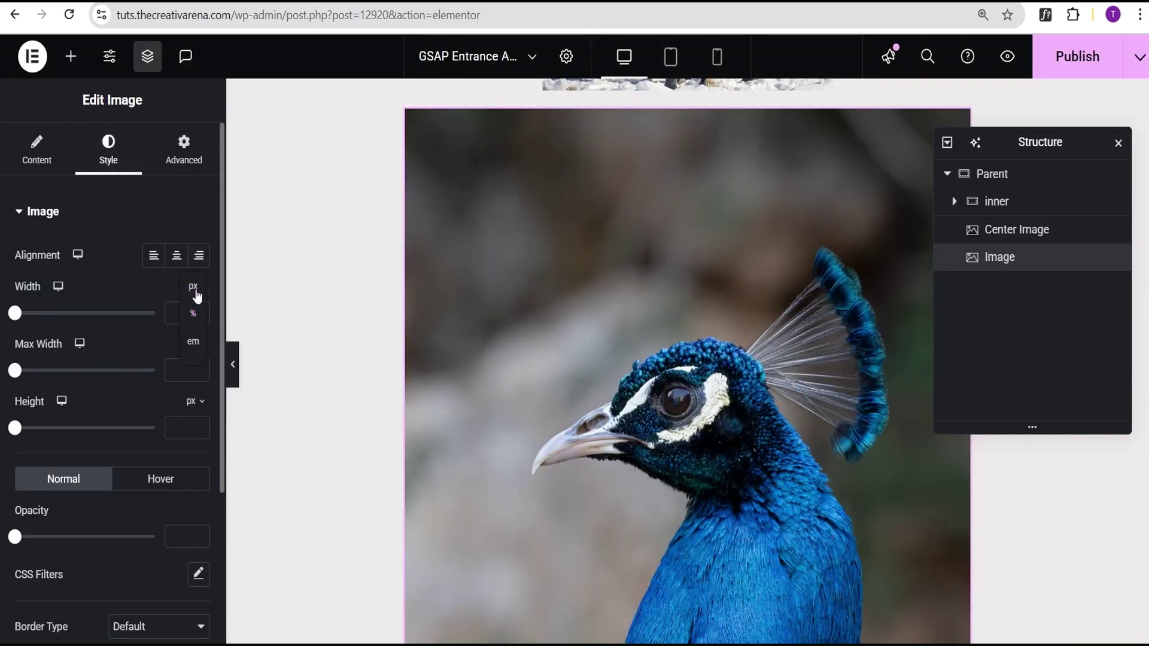
{"action": "left_click", "coordinate": [194, 288]}
{"action": "left_click", "coordinate": [189, 311]}
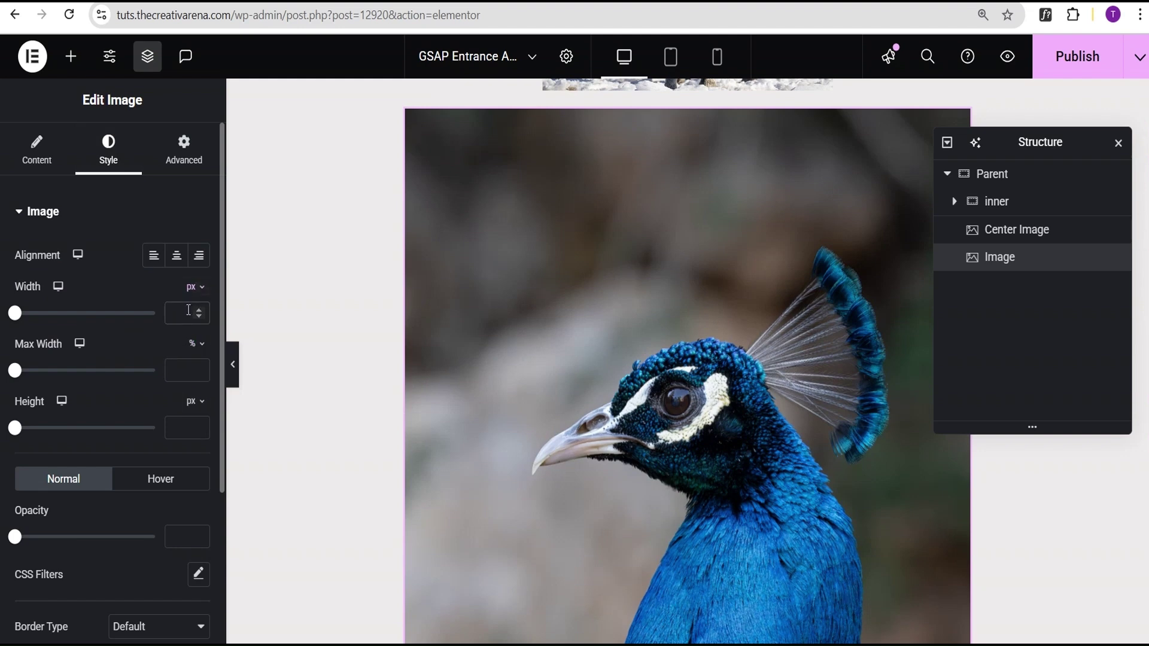
{"action": "type", "text": "300"}
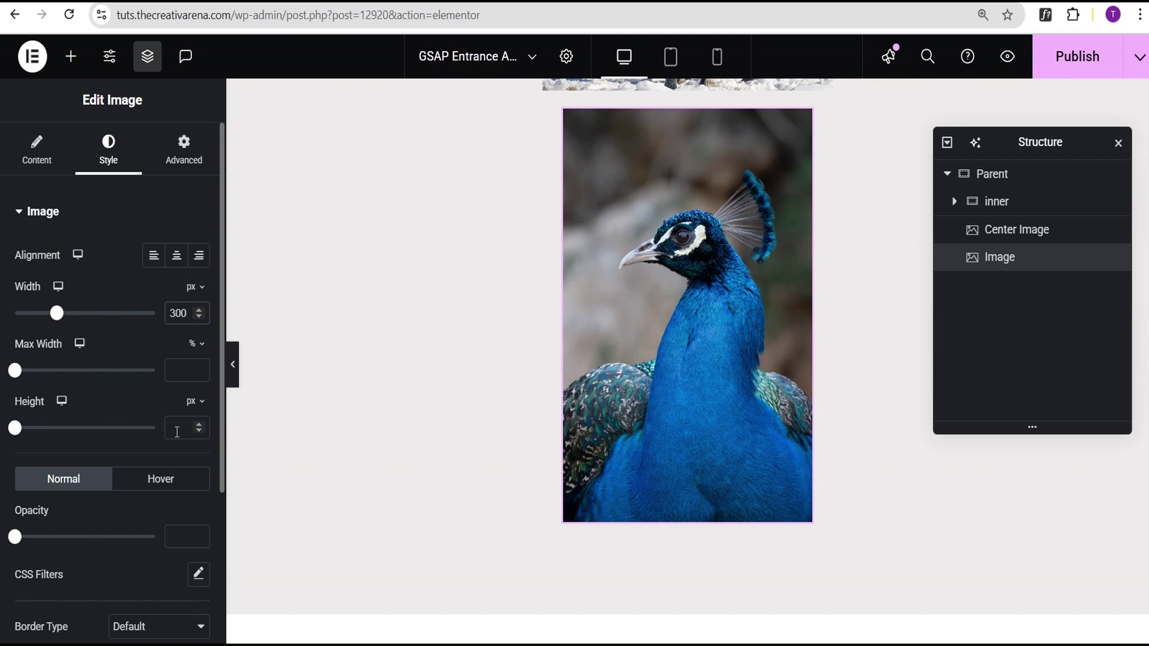
{"action": "left_click", "coordinate": [177, 429]}
{"action": "type", "text": "420"}
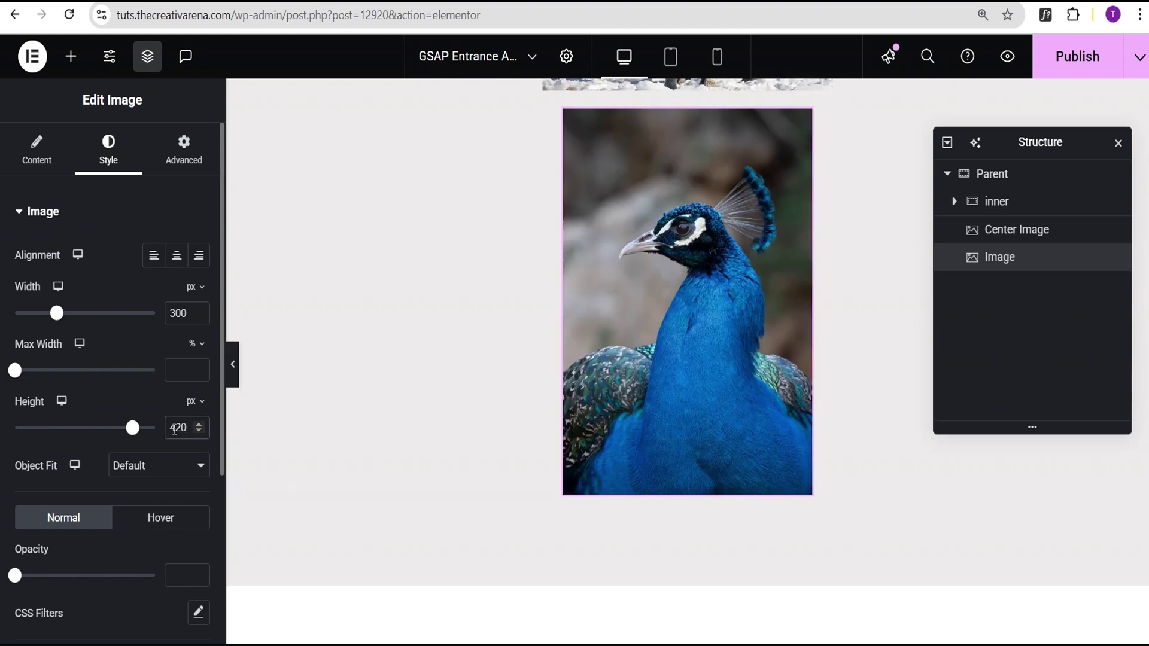
{"action": "scroll", "coordinate": [103, 469], "scroll_direction": "down", "scroll_amount": 4}
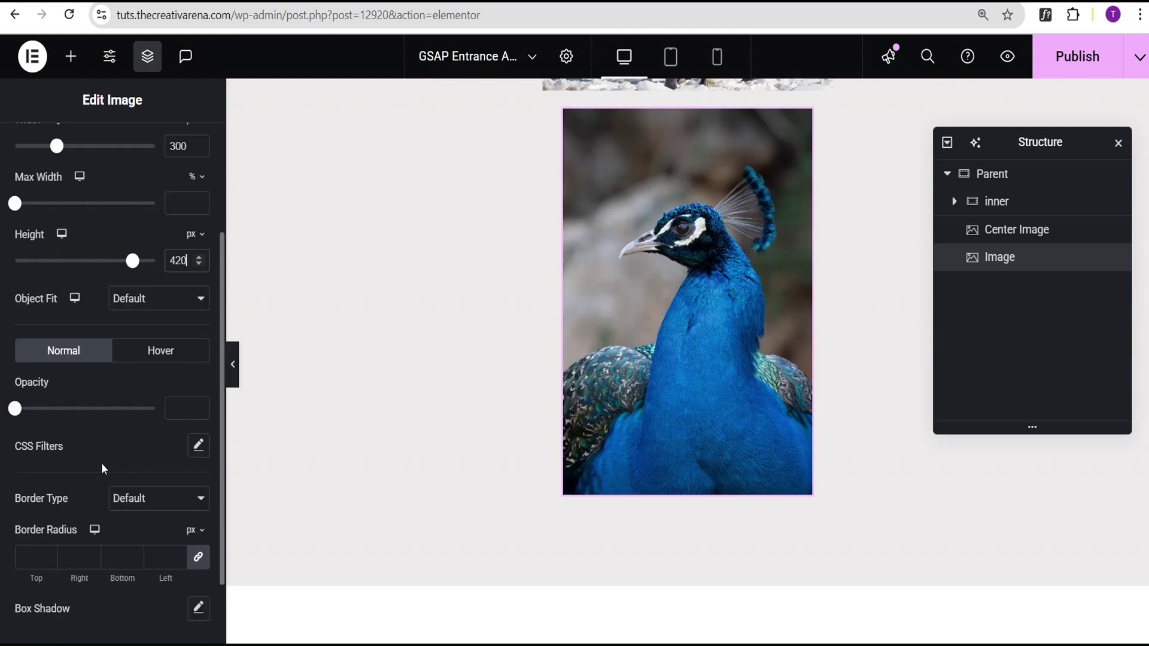
{"action": "left_click", "coordinate": [28, 476]}
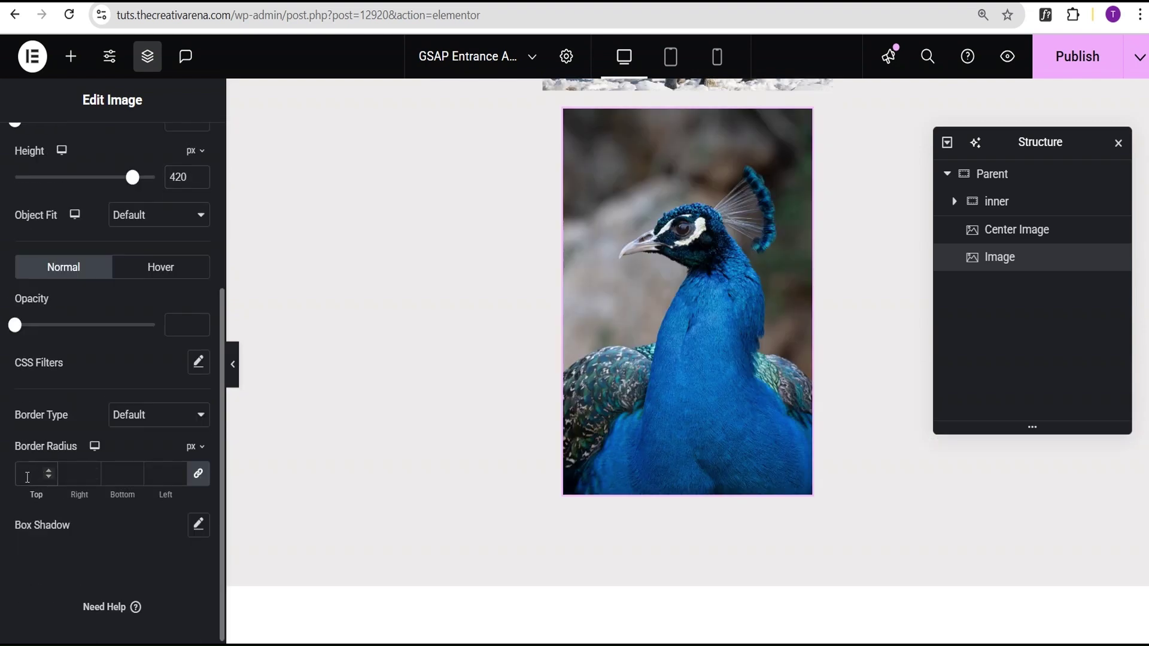
{"action": "type", "text": "20"}
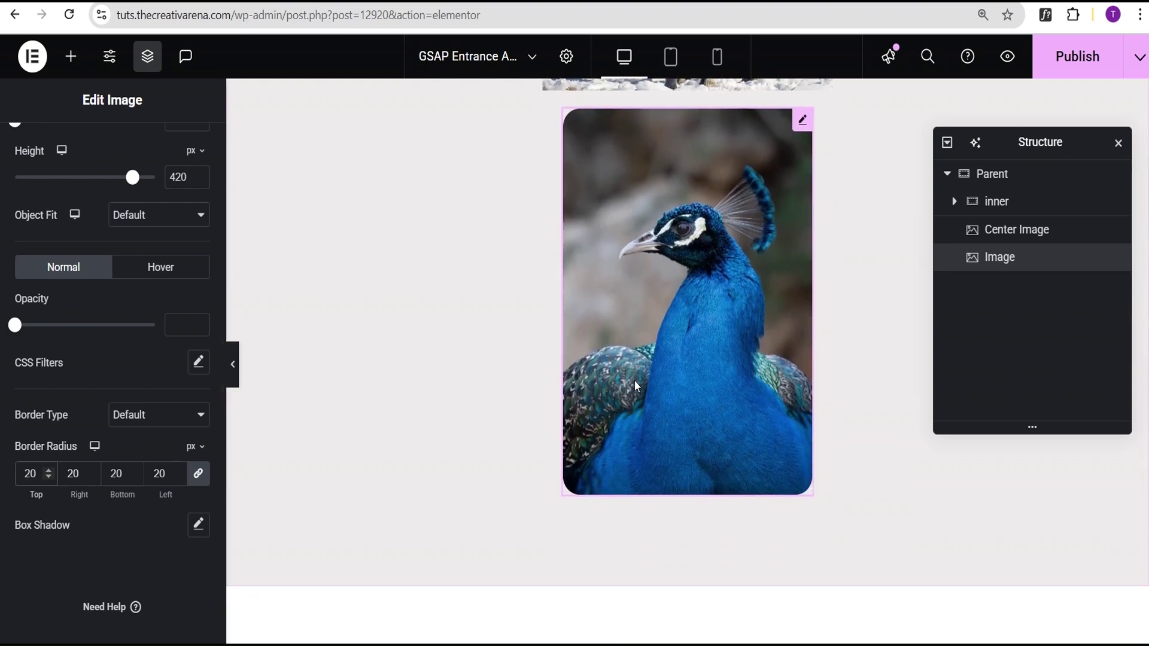
{"action": "scroll", "coordinate": [102, 365], "scroll_direction": "up", "scroll_amount": 5}
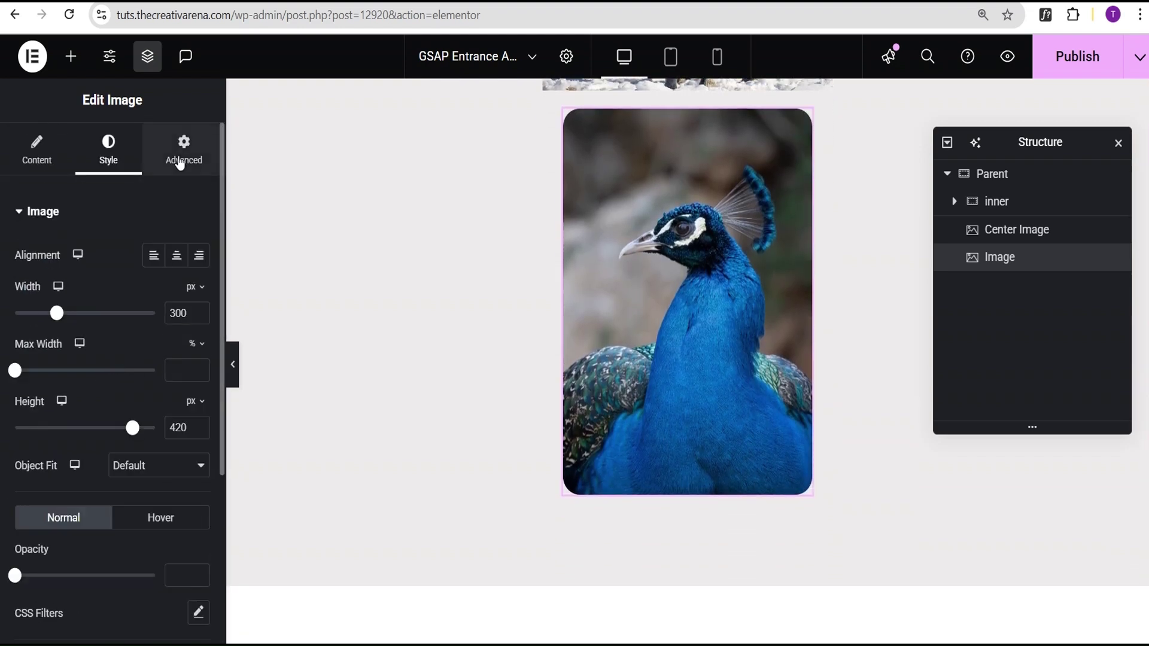
{"action": "left_click", "coordinate": [180, 163]}
Set the peacock image to absolute position and clear its horizontal and vertical offsets
{"action": "scroll", "coordinate": [156, 264], "scroll_direction": "down", "scroll_amount": 4}
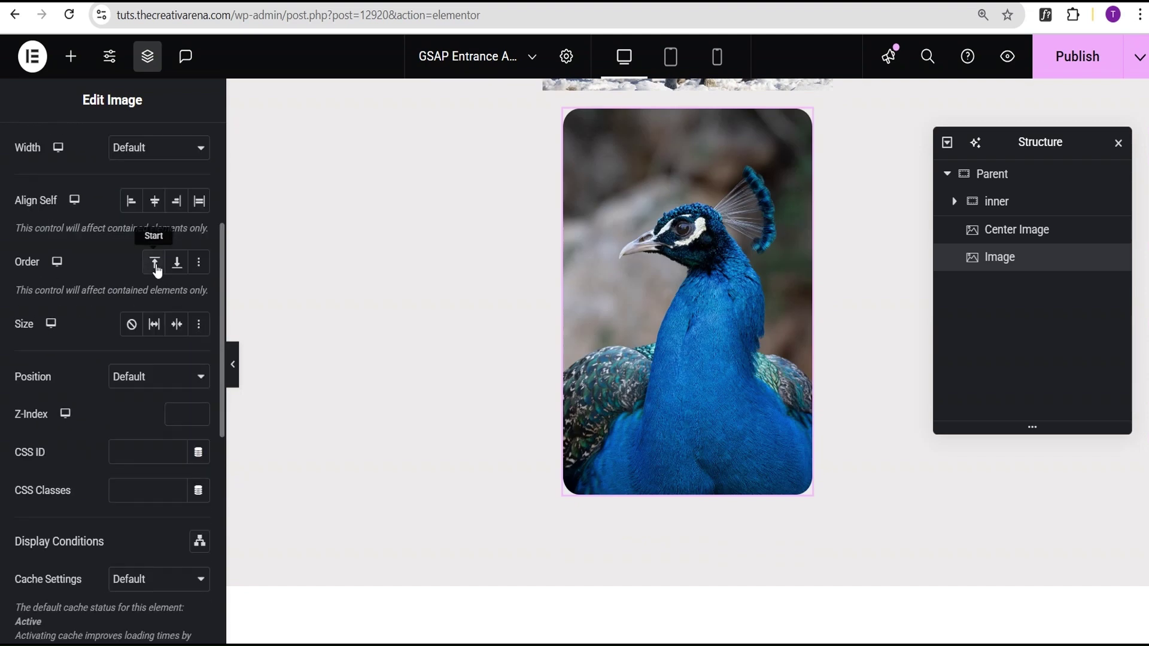
{"action": "scroll", "coordinate": [151, 273], "scroll_direction": "down", "scroll_amount": 2}
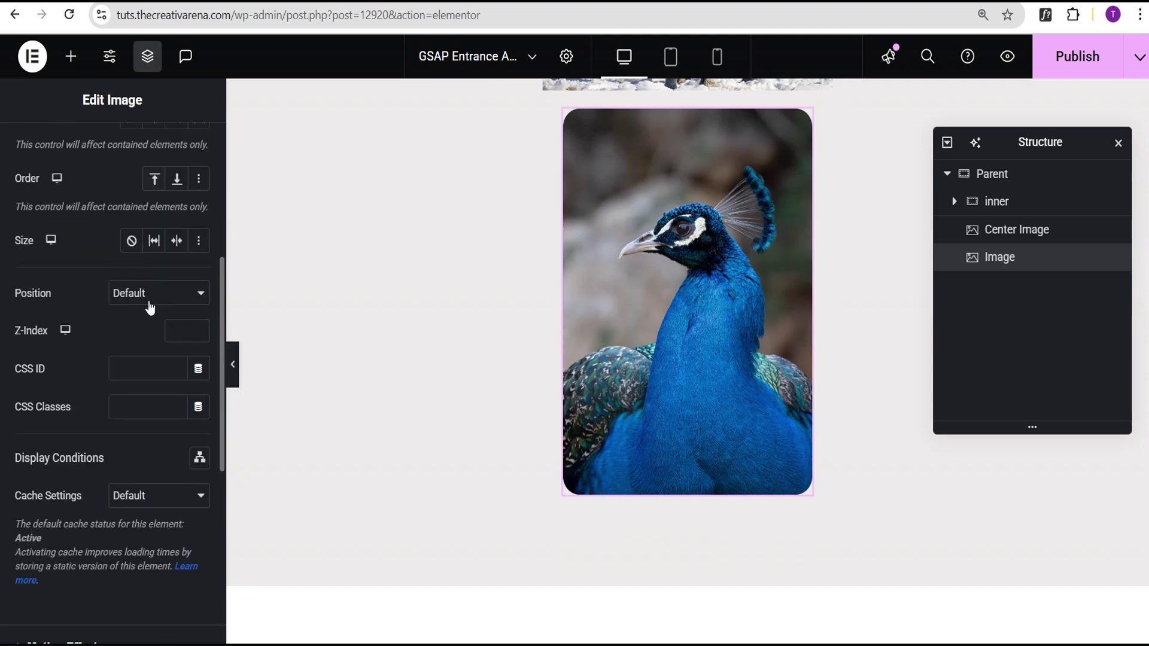
{"action": "left_click", "coordinate": [149, 302]}
{"action": "left_click", "coordinate": [145, 336]}
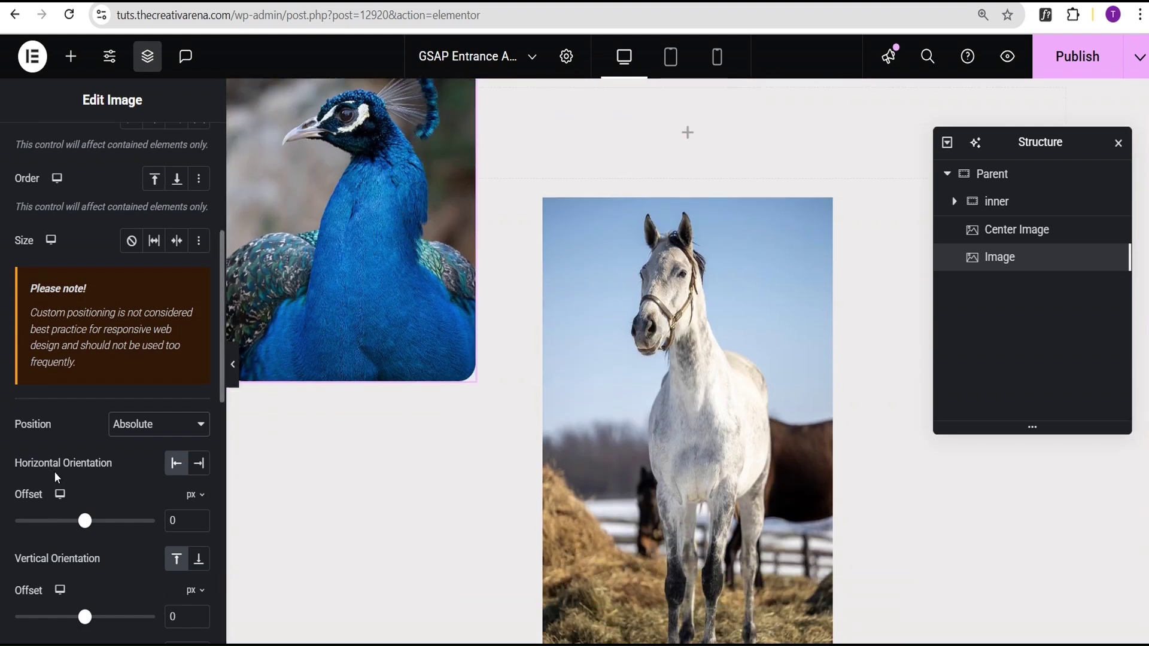
{"action": "scroll", "coordinate": [103, 475], "scroll_direction": "down", "scroll_amount": 2}
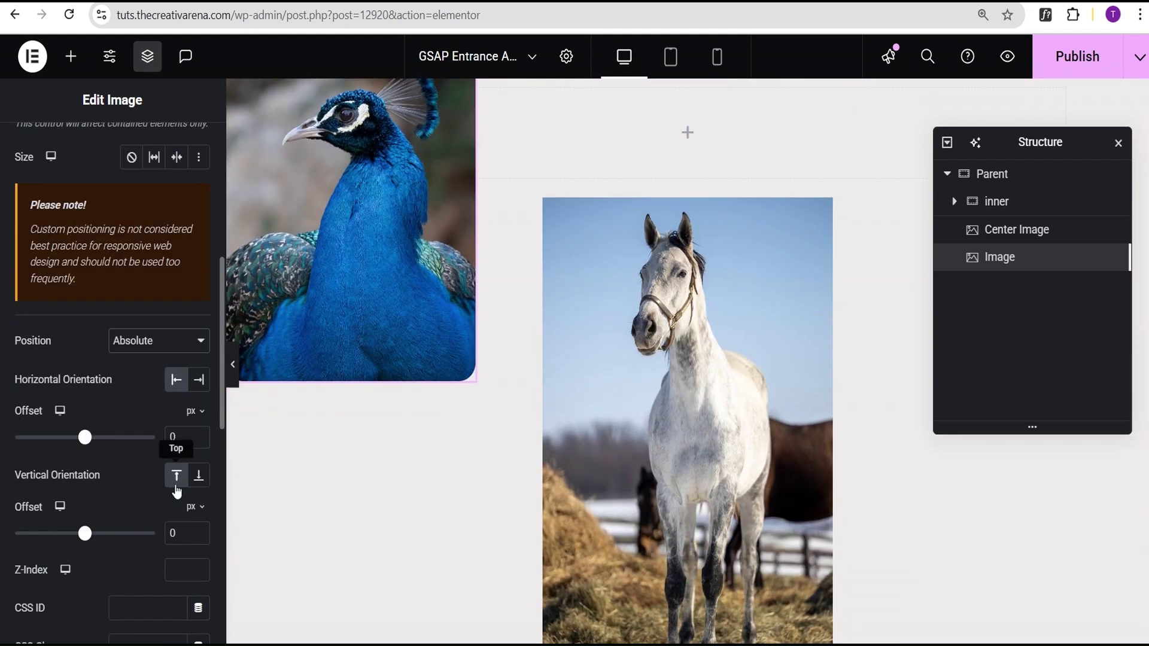
{"action": "left_click", "coordinate": [177, 437]}
{"action": "key", "text": "BackSpace"}
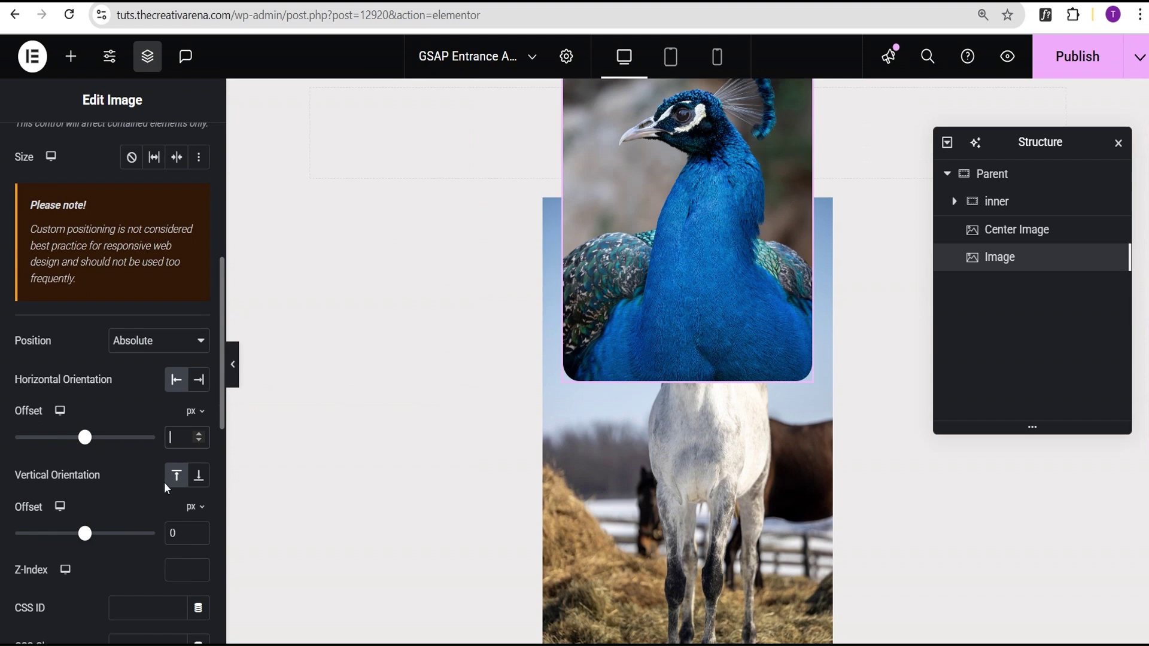
{"action": "double_click", "coordinate": [185, 538]}
{"action": "key", "text": "BackSpace"}
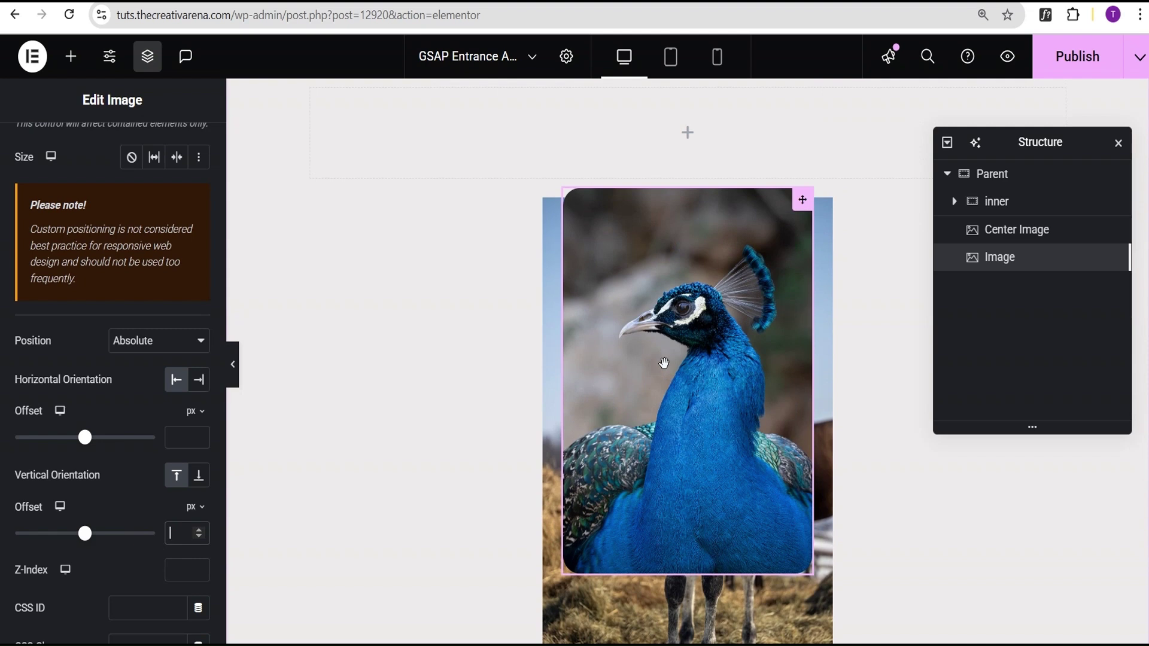
{"action": "scroll", "coordinate": [145, 485], "scroll_direction": "down", "scroll_amount": 8}
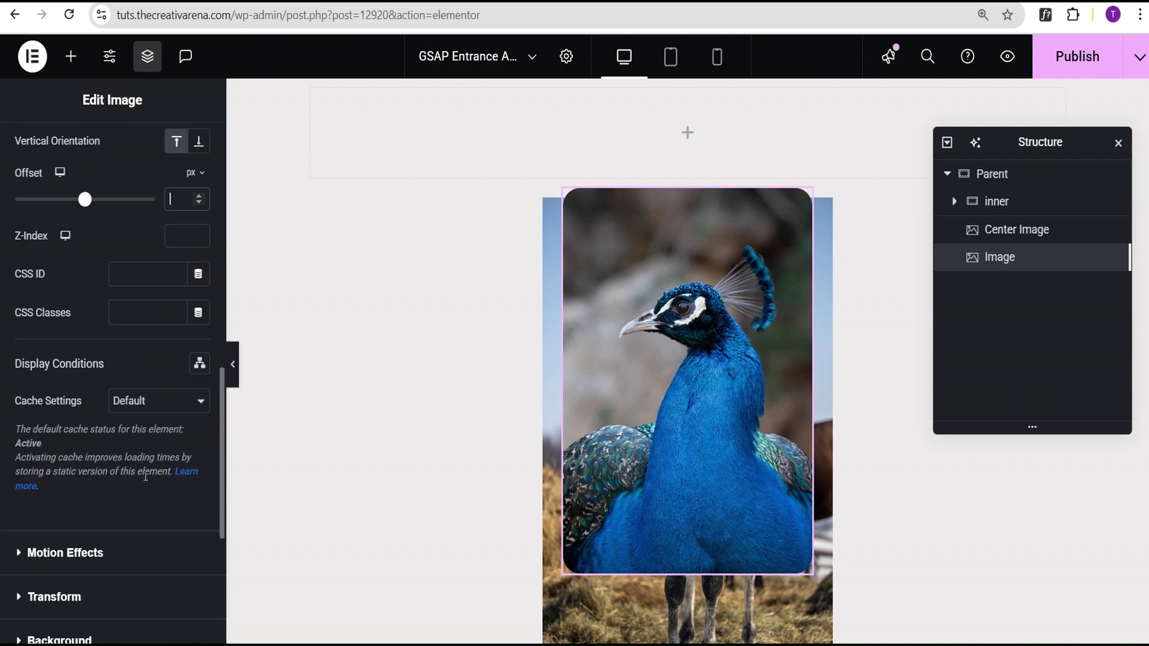
Rotate the peacock card -10 degrees using its transform settings
{"action": "left_click", "coordinate": [67, 431]}
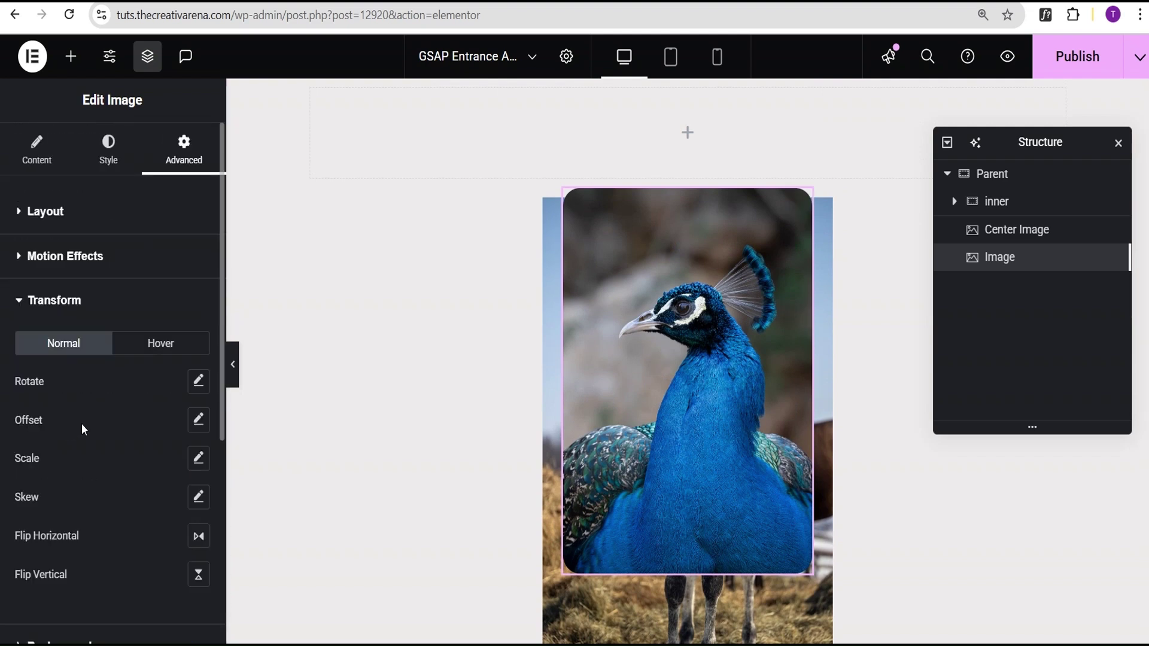
{"action": "left_click", "coordinate": [199, 380]}
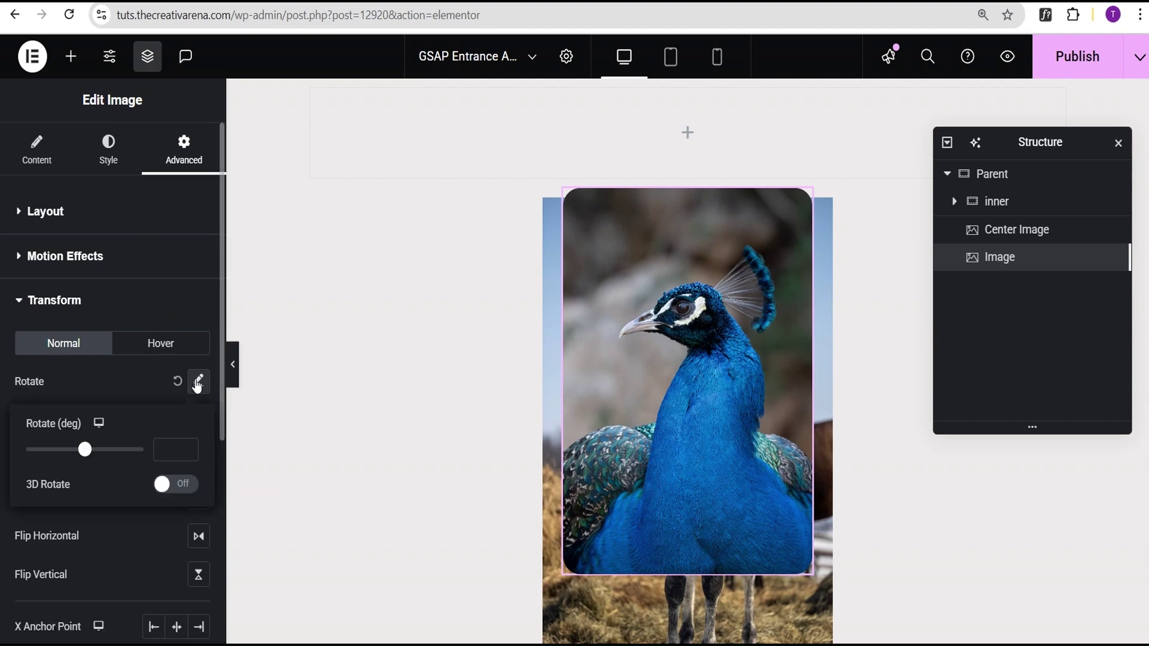
{"action": "scroll", "coordinate": [124, 413], "scroll_direction": "down", "scroll_amount": 2}
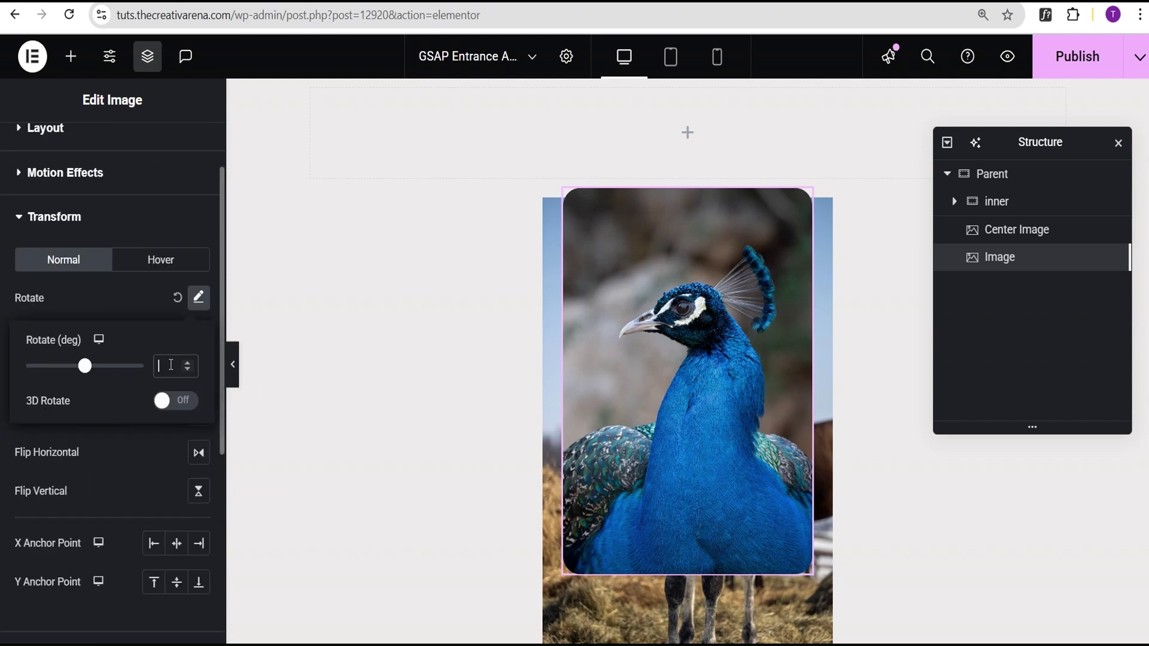
{"action": "type", "text": "-10"}
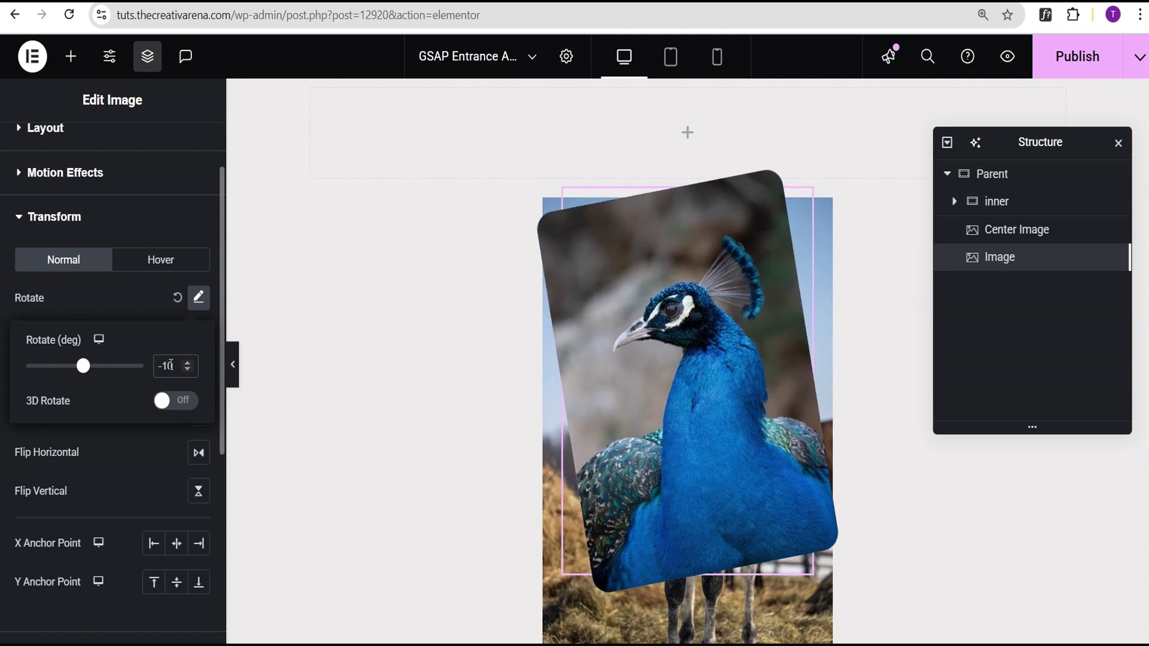
{"action": "left_click", "coordinate": [132, 461]}
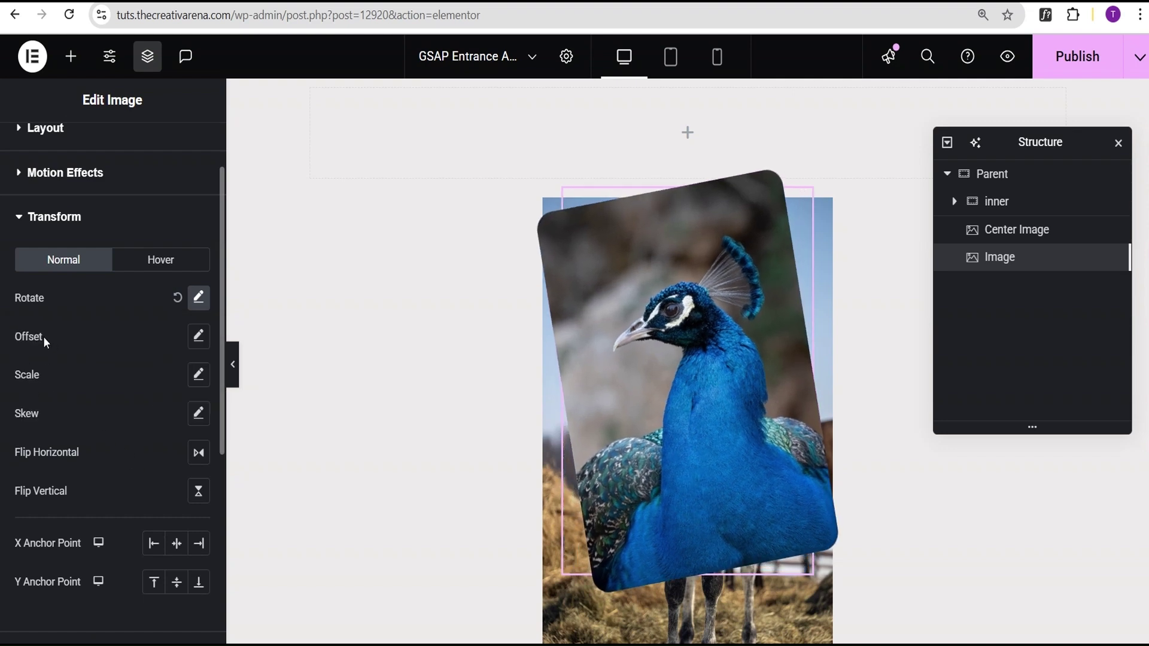
Offset the peacock card by -75% horizontally and -23% vertically
{"action": "left_click", "coordinate": [198, 338]}
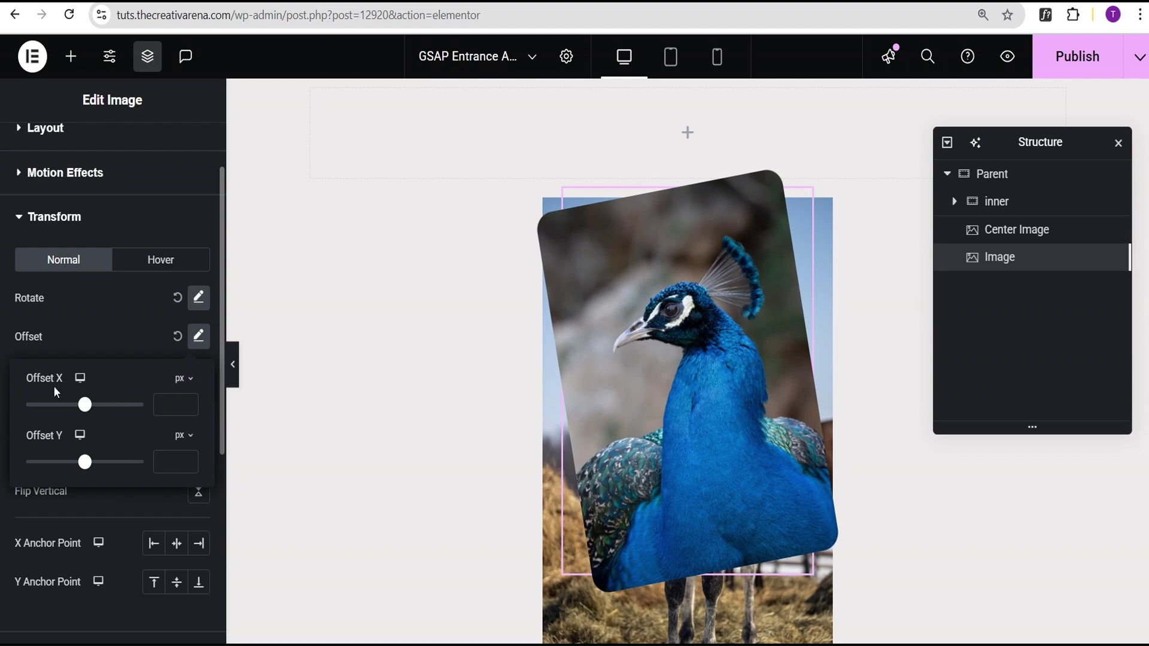
{"action": "left_click", "coordinate": [185, 388]}
{"action": "left_click", "coordinate": [185, 408]}
{"action": "type", "text": "-75"}
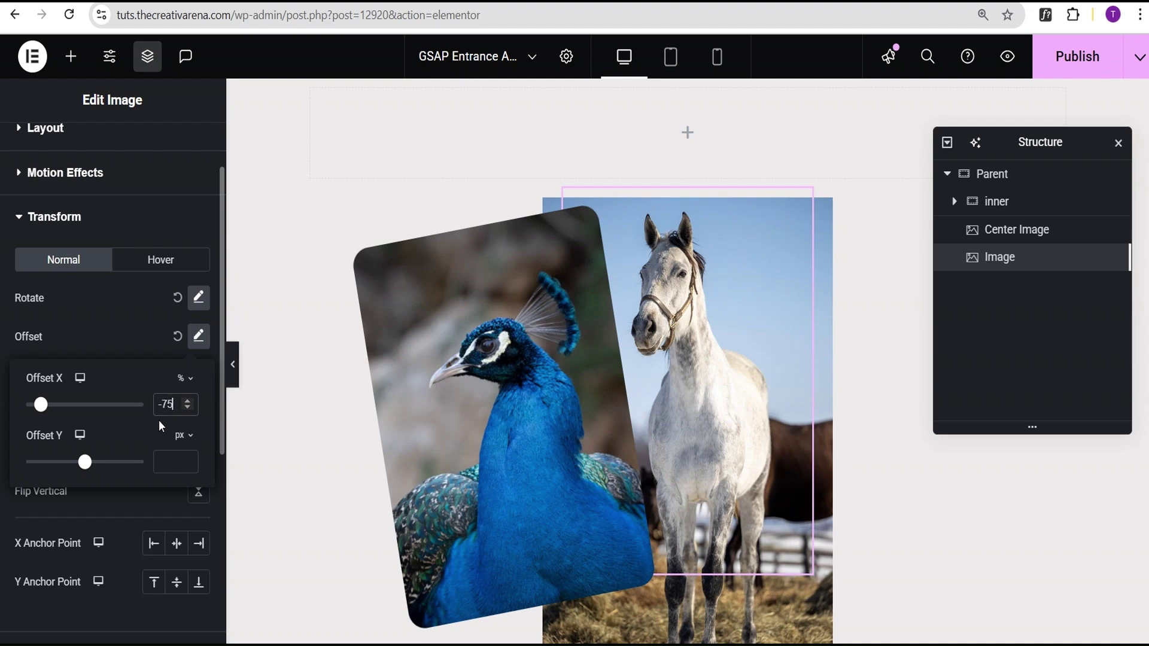
{"action": "scroll", "coordinate": [159, 420], "scroll_direction": "down", "scroll_amount": 1}
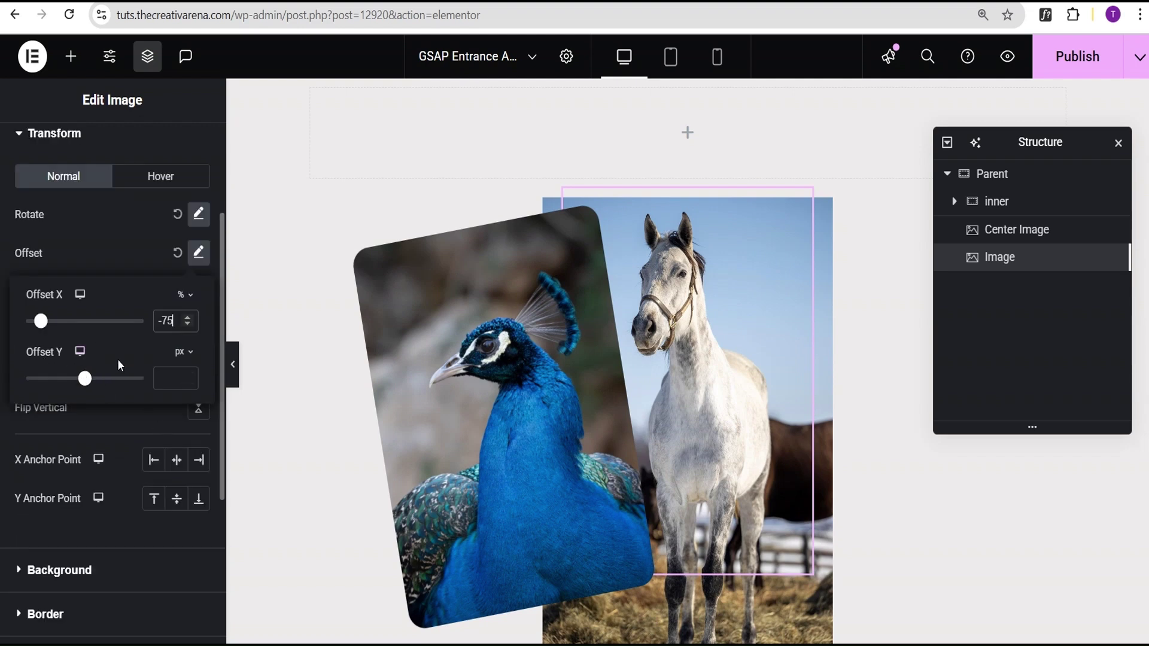
{"action": "left_click", "coordinate": [183, 353]}
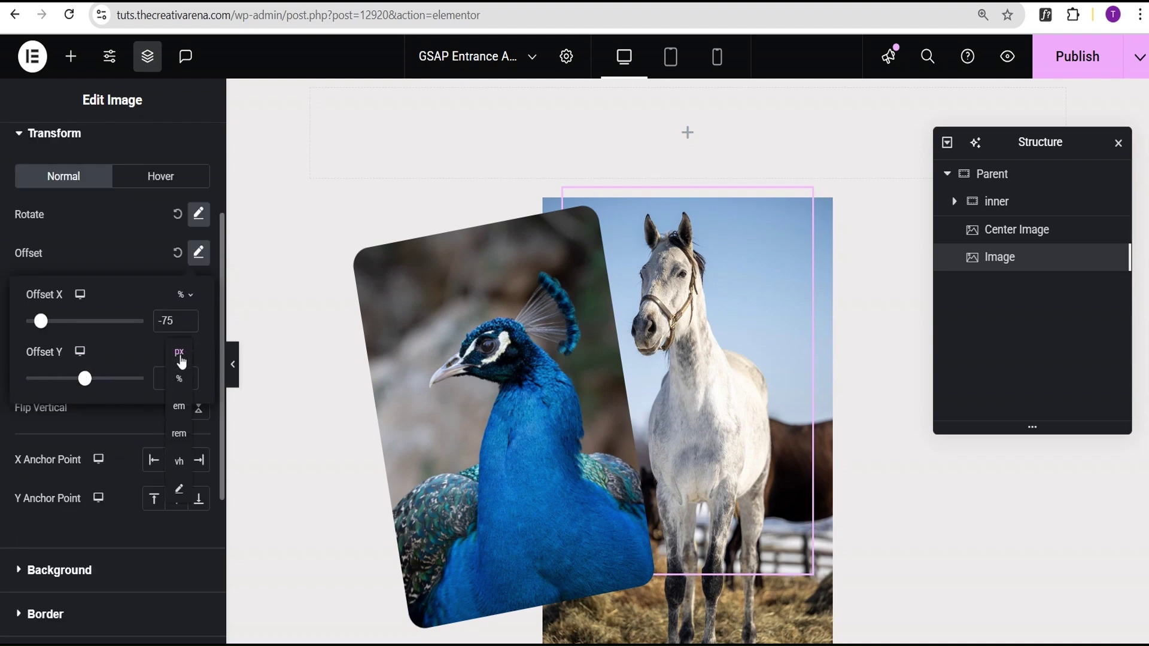
{"action": "left_click", "coordinate": [180, 380]}
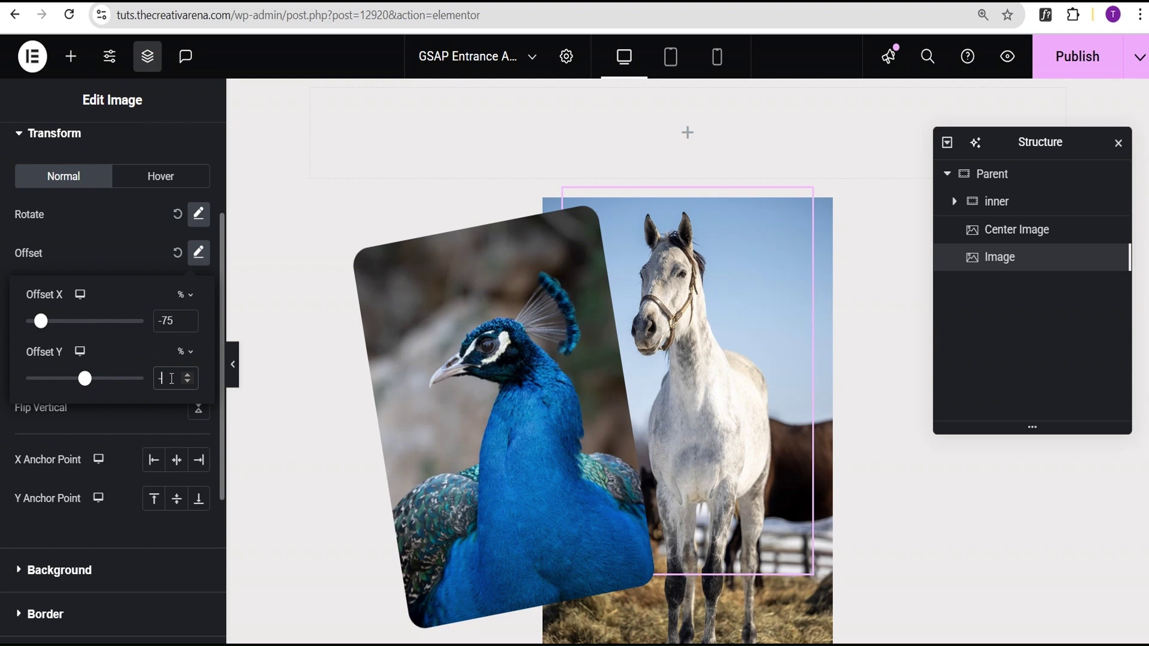
{"action": "type", "text": "-23"}
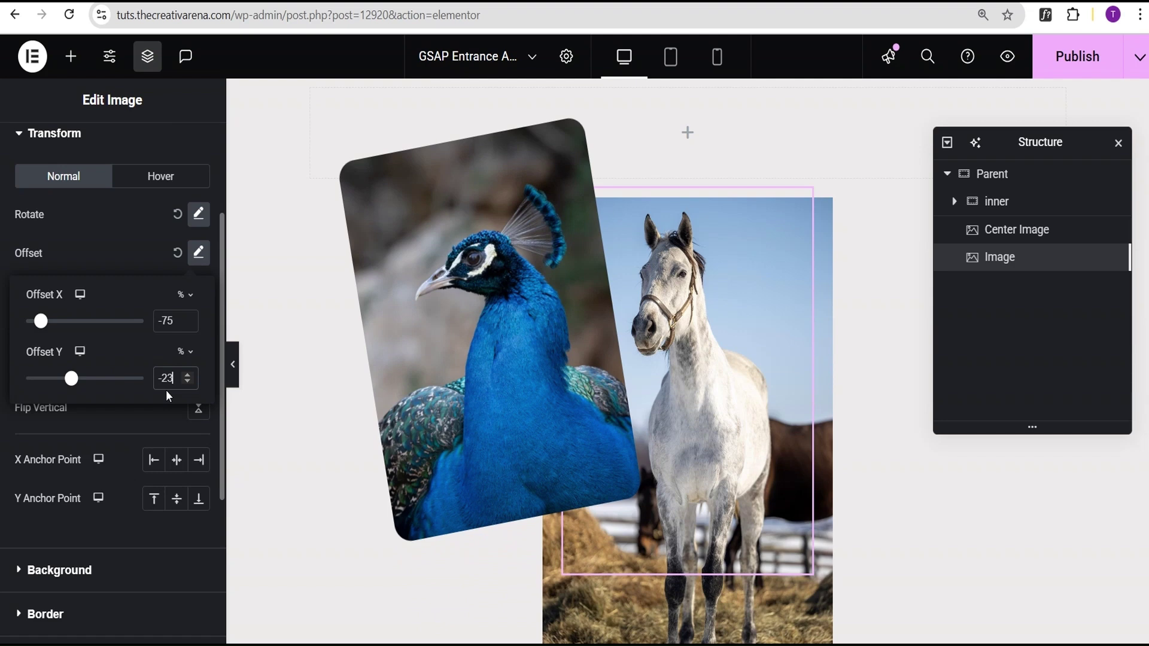
{"action": "left_click", "coordinate": [107, 250]}
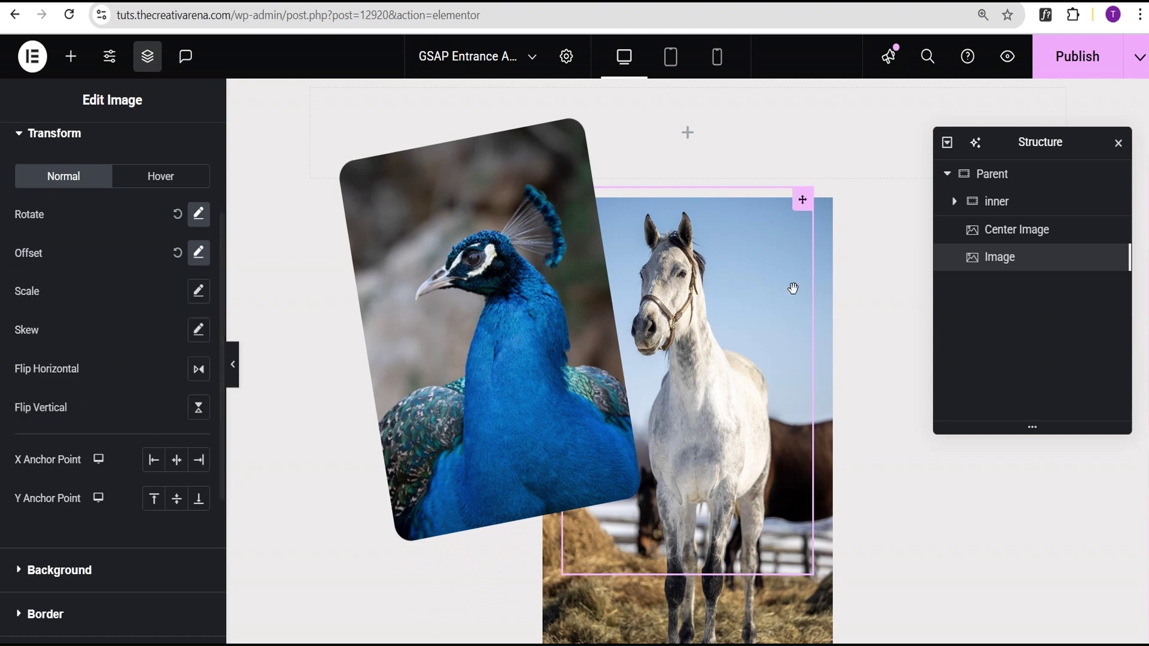
Rename the peacock image element to 'Left Image'
{"action": "double_click", "coordinate": [1001, 259]}
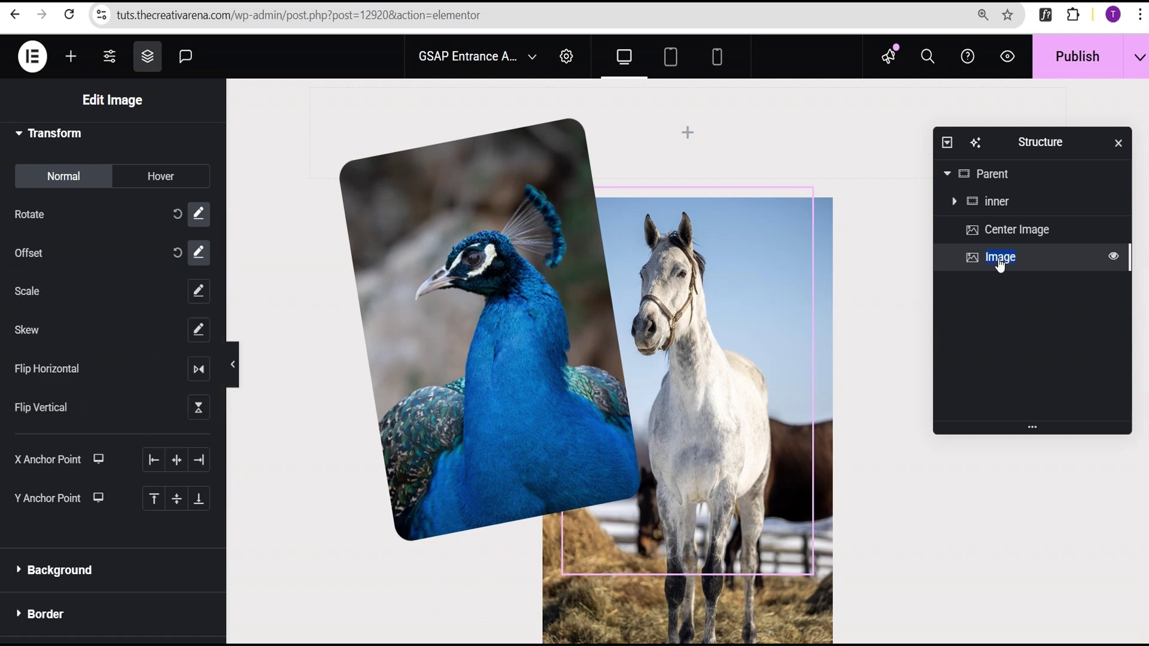
{"action": "key", "text": "Home"}
{"action": "type", "text": "Left"}
Duplicate Left Image and rename the copy 'Right Image'
{"action": "right_click", "coordinate": [1049, 262]}
{"action": "left_click", "coordinate": [1031, 276]}
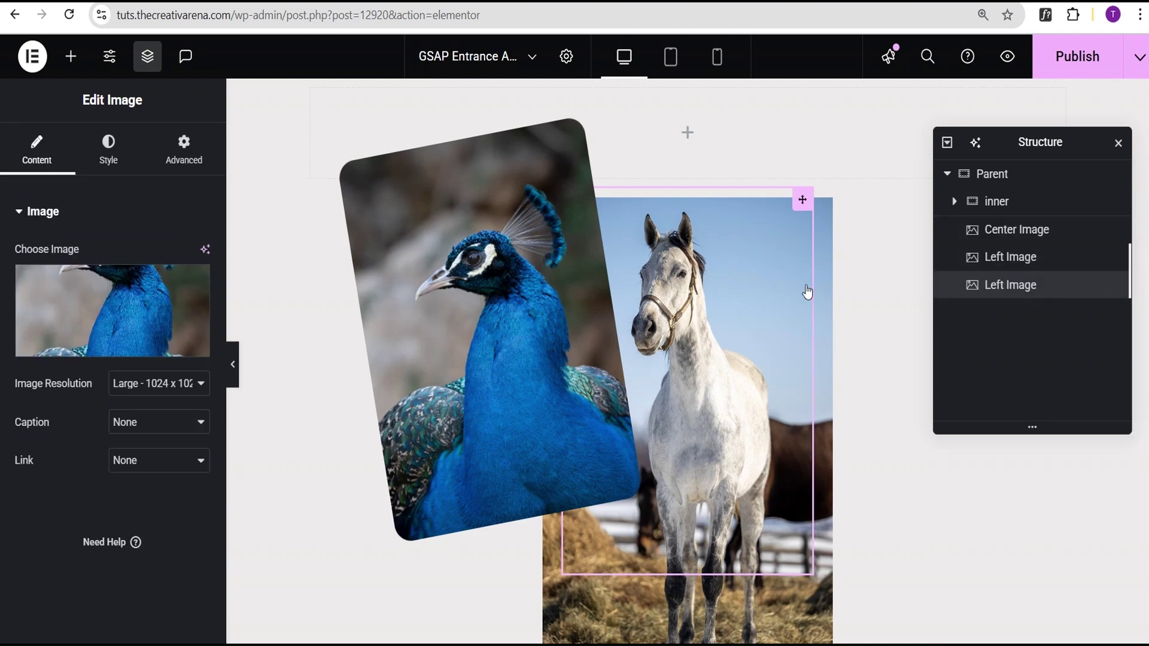
{"action": "double_click", "coordinate": [1001, 290]}
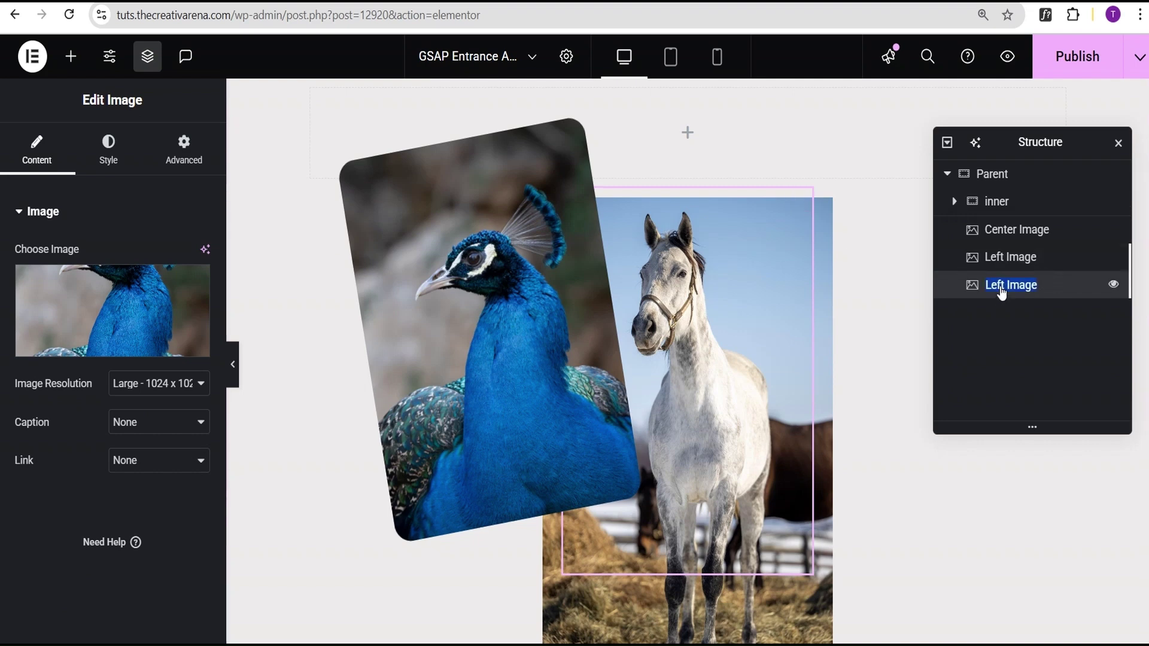
{"action": "key", "text": "Home"}
{"action": "key", "text": "BackSpace"}
{"action": "key", "text": "BackSpace"}
{"action": "key", "text": "BackSpace"}
{"action": "key", "text": "BackSpace"}
{"action": "type", "text": "Right"}
Replace the Right Image photo with the blue tit from the Media Library
{"action": "left_click", "coordinate": [113, 338]}
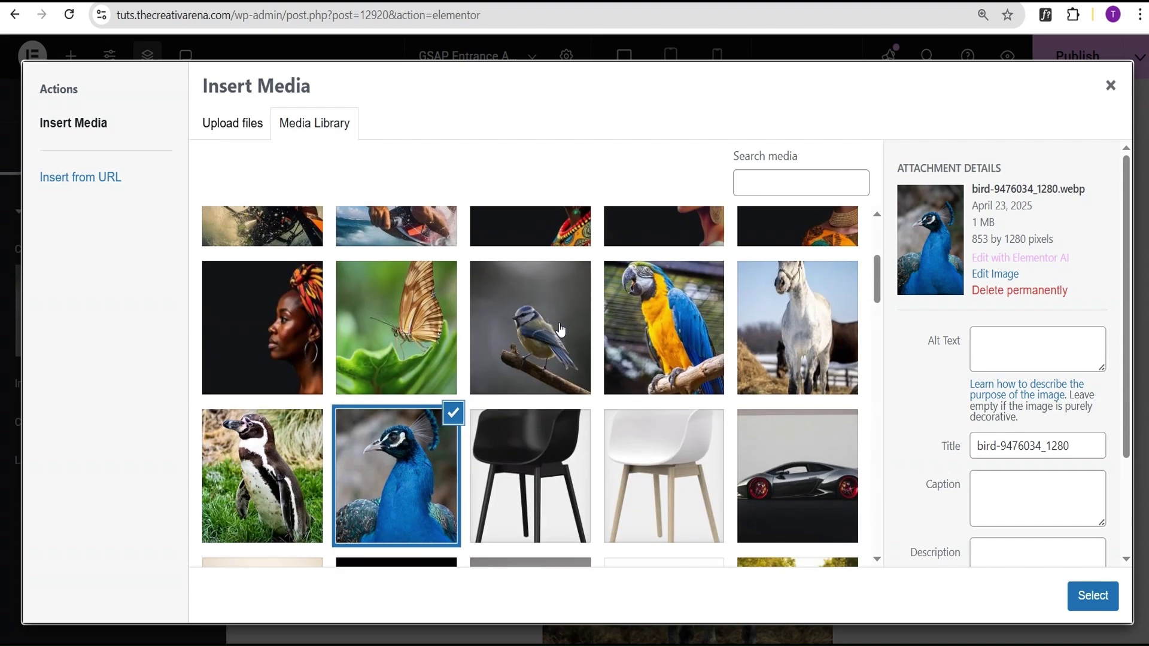
{"action": "scroll", "coordinate": [562, 327], "scroll_direction": "down", "scroll_amount": 4}
{"action": "left_click", "coordinate": [543, 327]}
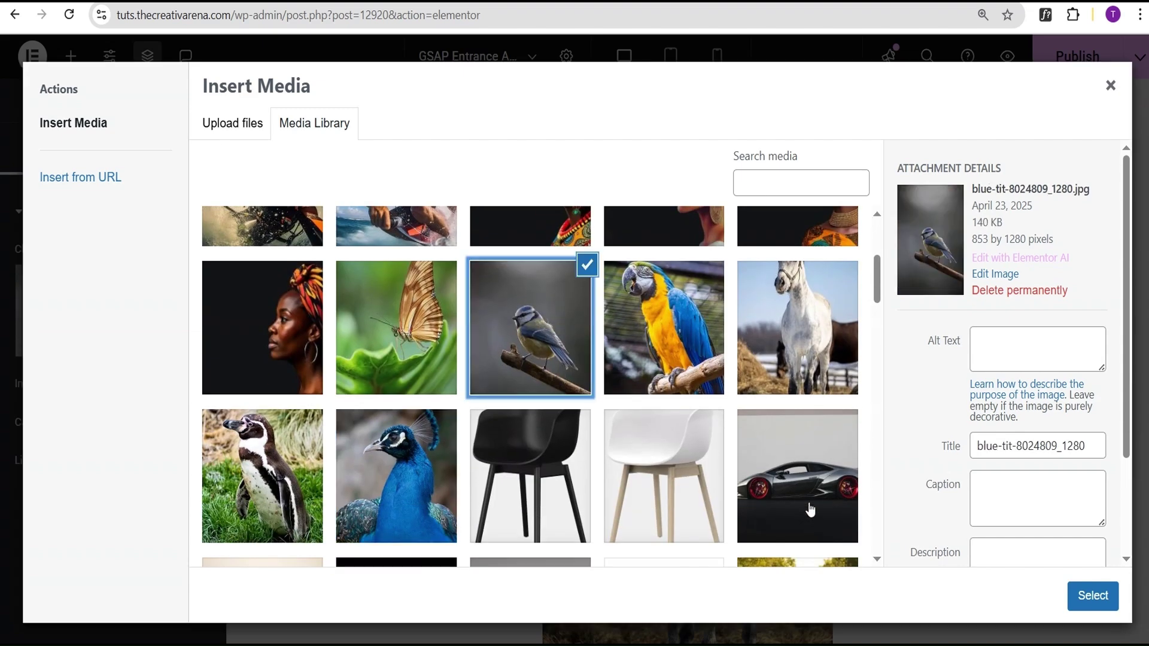
{"action": "left_click", "coordinate": [1086, 596]}
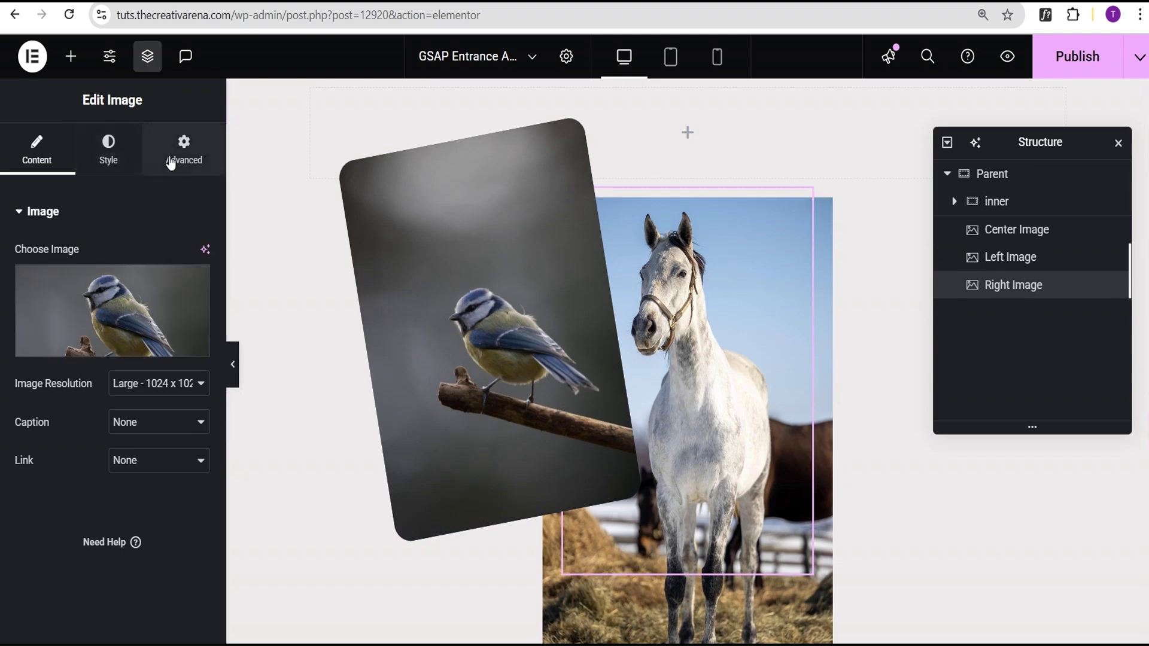
Change the Right Image rotation to 10 degrees so it tilts the opposite way
{"action": "left_click", "coordinate": [109, 157]}
{"action": "left_click", "coordinate": [184, 151]}
{"action": "scroll", "coordinate": [150, 341], "scroll_direction": "down", "scroll_amount": 4}
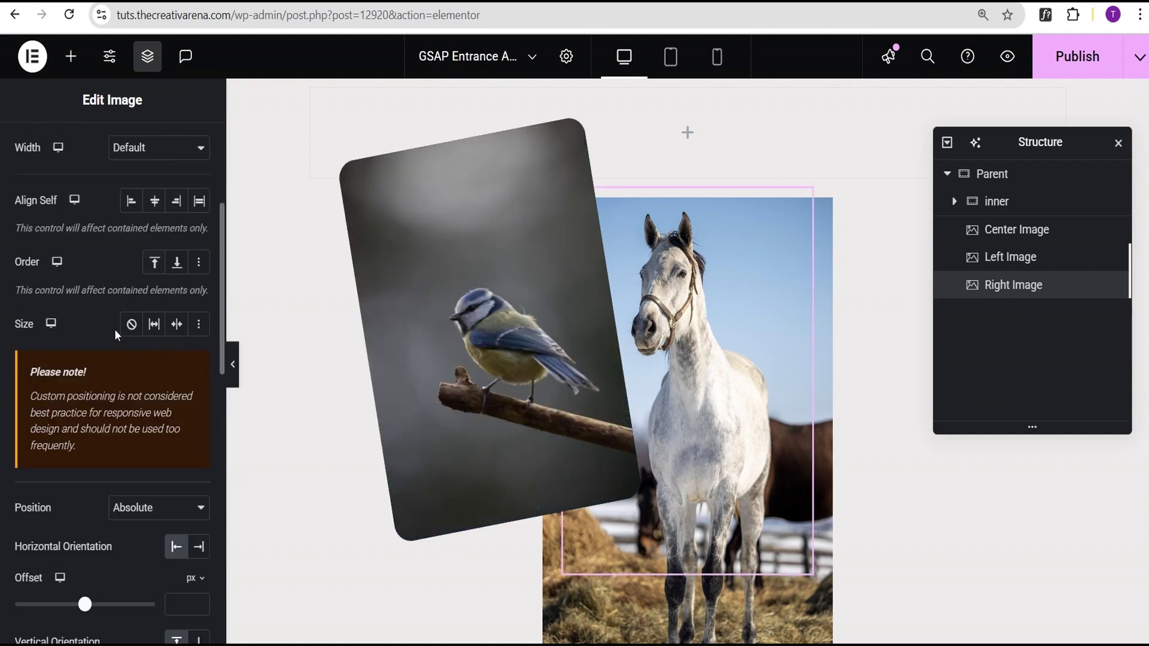
{"action": "scroll", "coordinate": [117, 311], "scroll_direction": "down", "scroll_amount": 7}
{"action": "scroll", "coordinate": [108, 326], "scroll_direction": "down", "scroll_amount": 5}
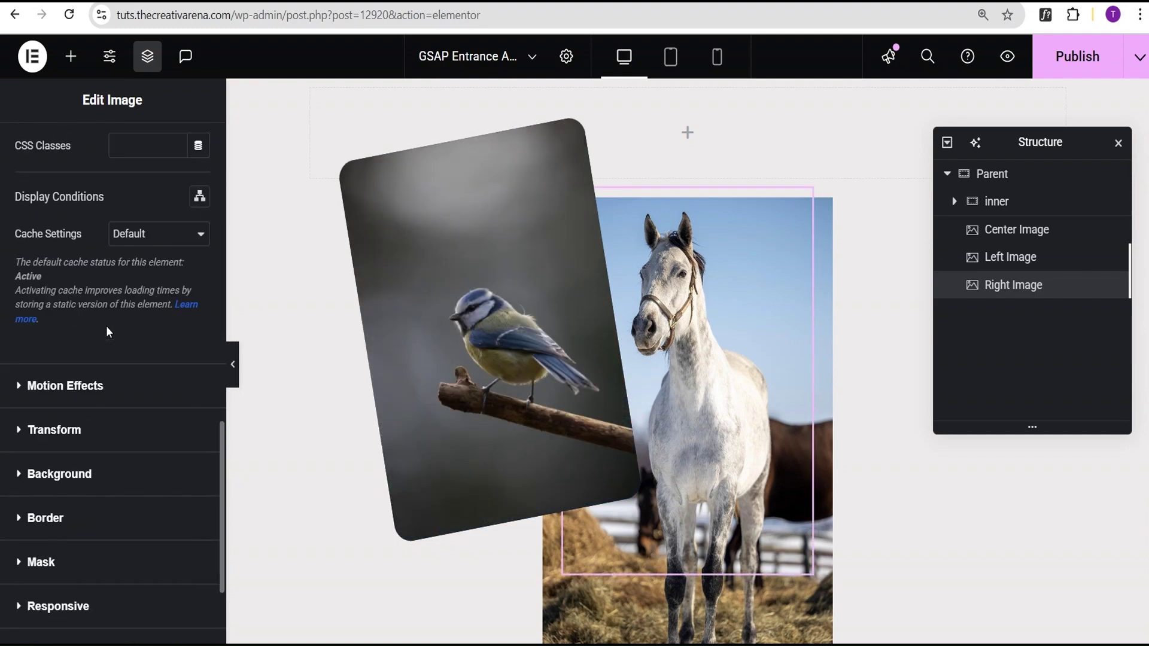
{"action": "left_click", "coordinate": [84, 350]}
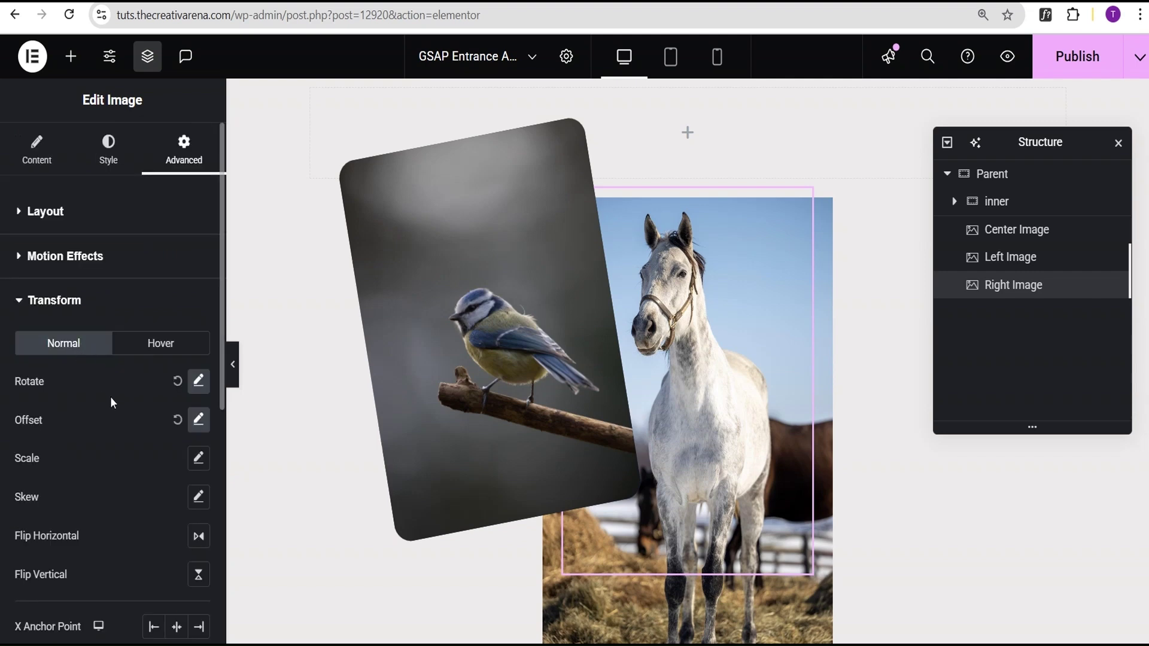
{"action": "left_click", "coordinate": [198, 381]}
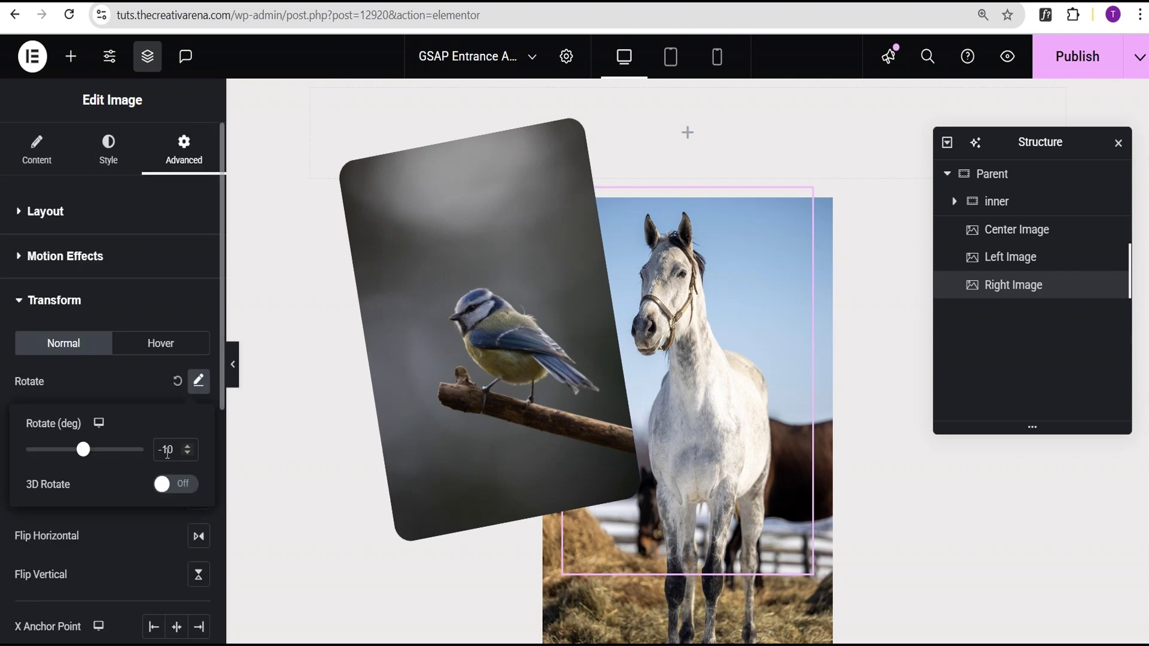
{"action": "left_click", "coordinate": [164, 450]}
{"action": "key", "text": "BackSpace"}
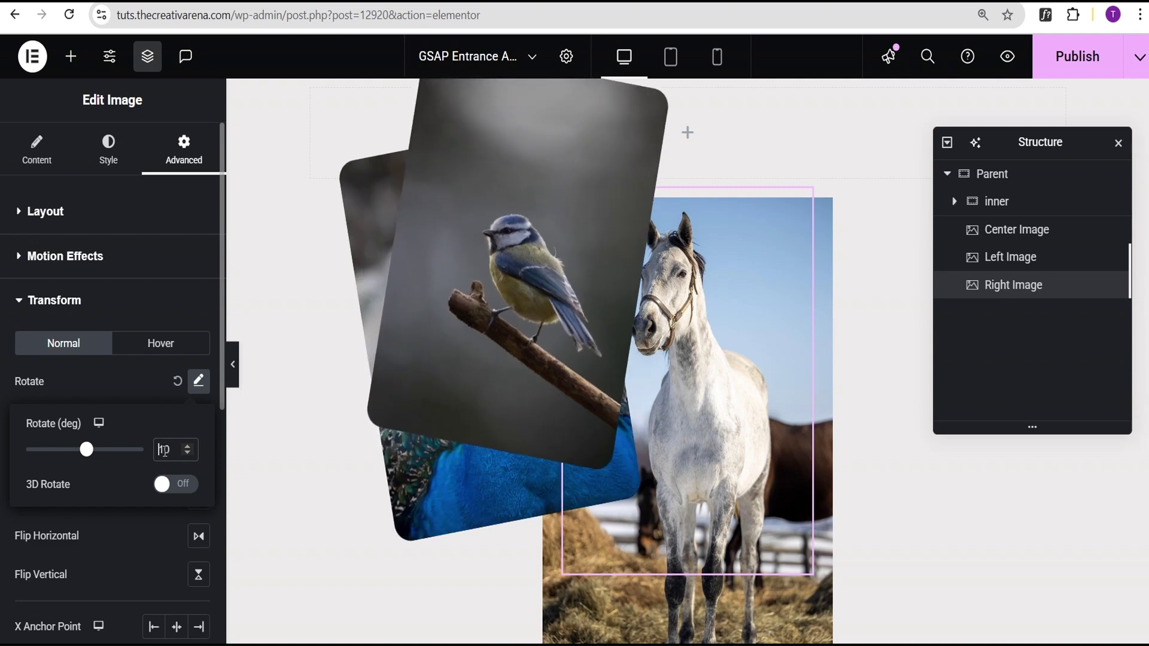
{"action": "left_click", "coordinate": [93, 404]}
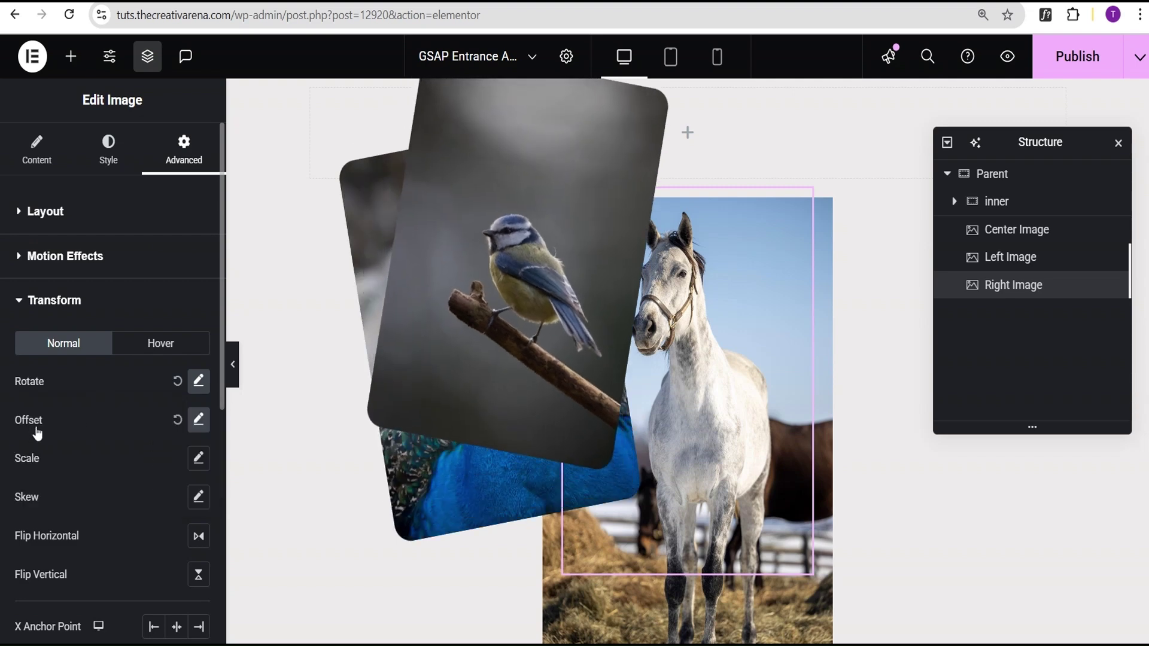
Set the Right Image horizontal offset to 75% and collapse the panel to preview
{"action": "left_click", "coordinate": [198, 420]}
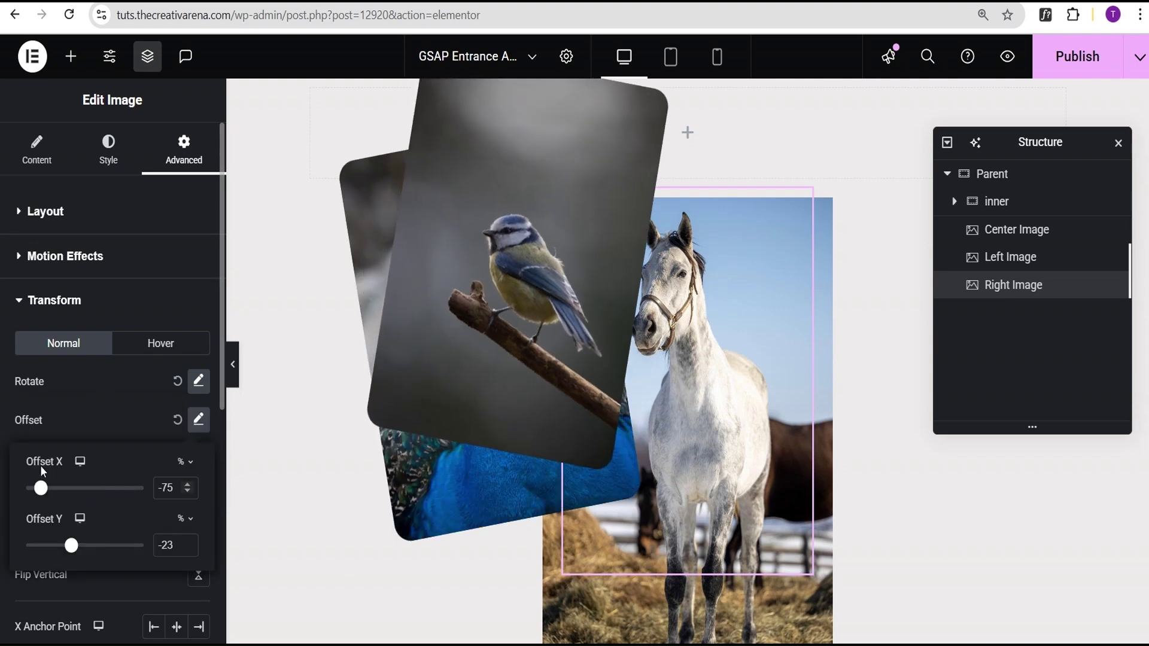
{"action": "left_click", "coordinate": [164, 488]}
{"action": "key", "text": "BackSpace"}
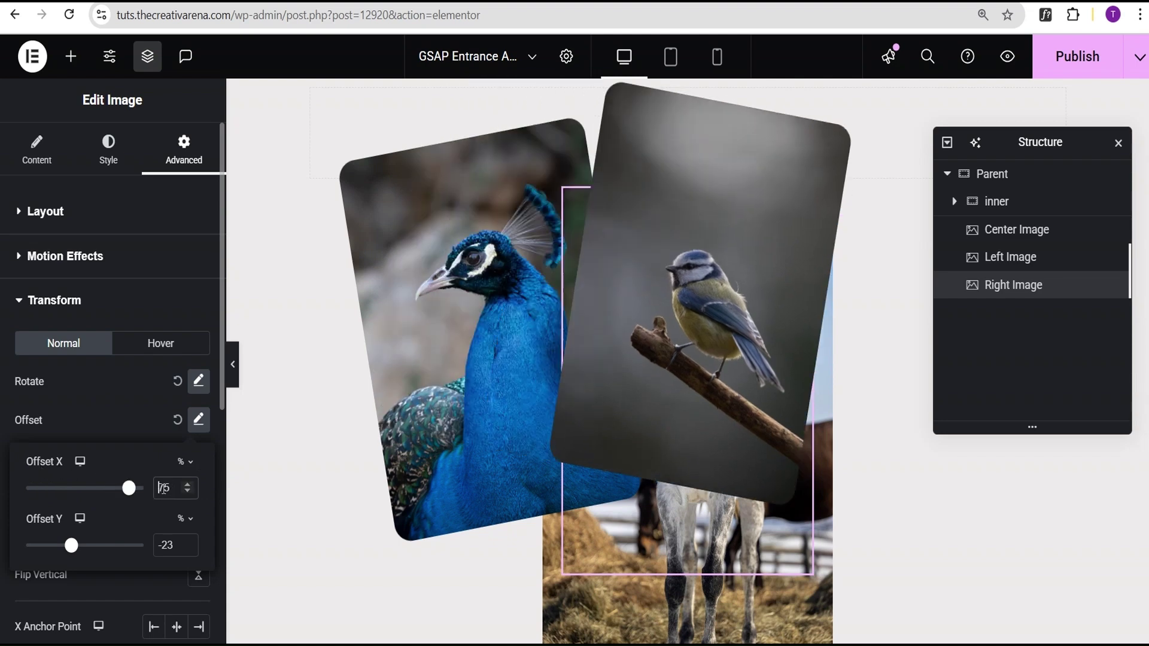
{"action": "left_click", "coordinate": [232, 365]}
{"action": "scroll", "coordinate": [583, 384], "scroll_direction": "up", "scroll_amount": 1}
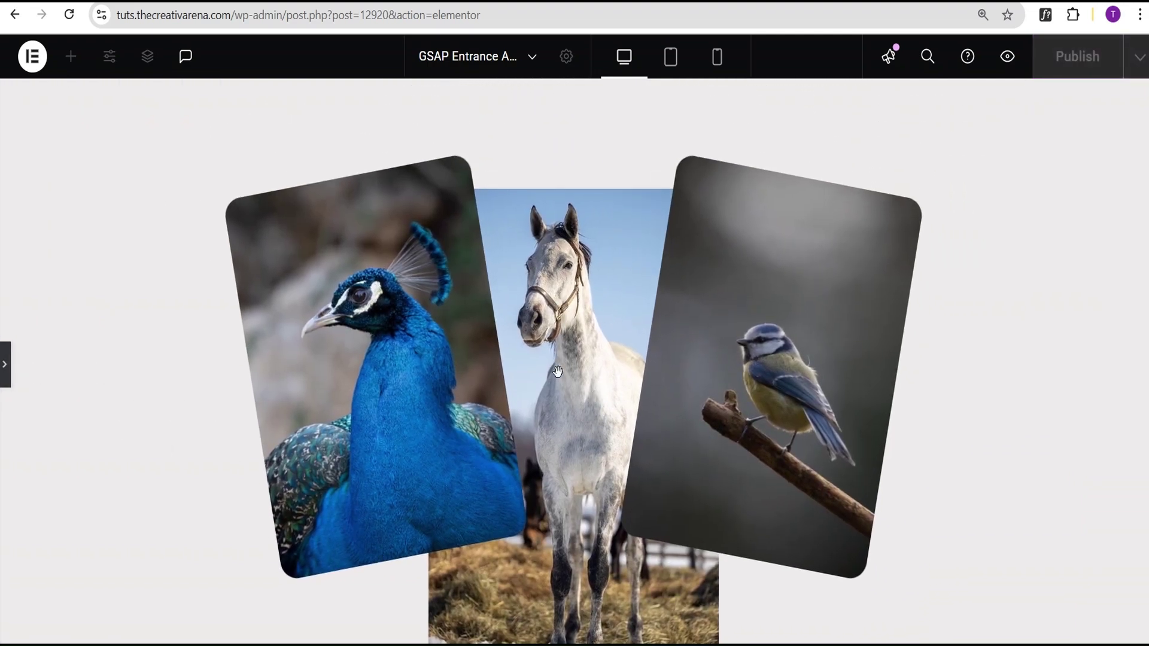
Set Center Image's z-index to 2 so the horse sits in front of both cards
{"action": "left_click", "coordinate": [4, 364]}
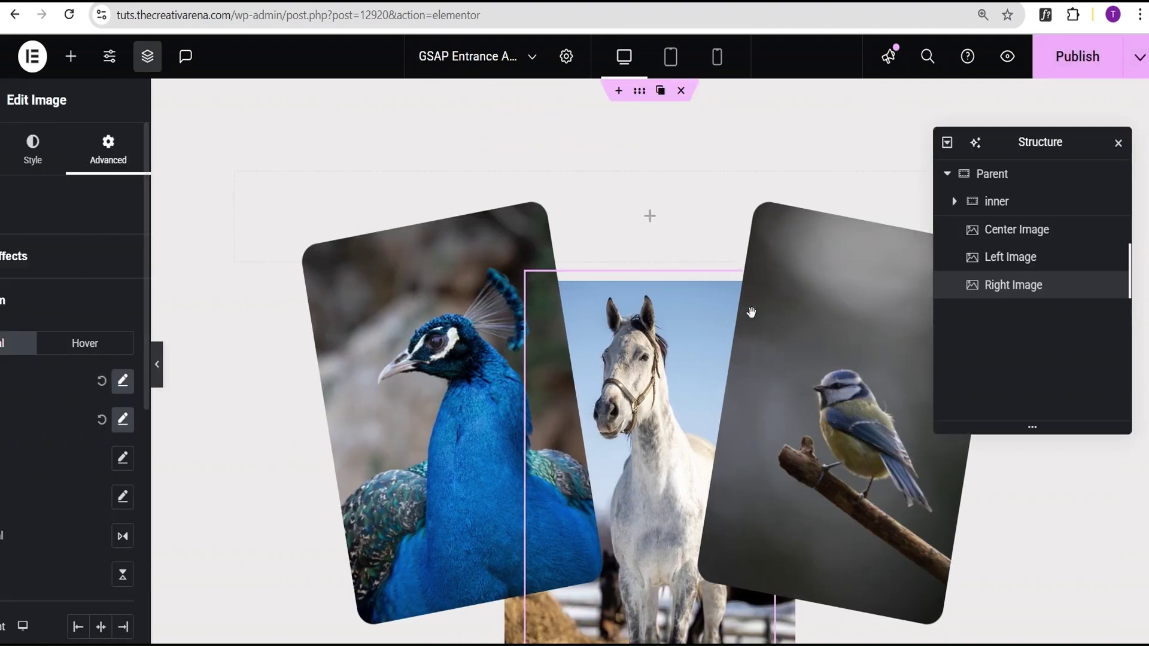
{"action": "left_click", "coordinate": [1025, 234]}
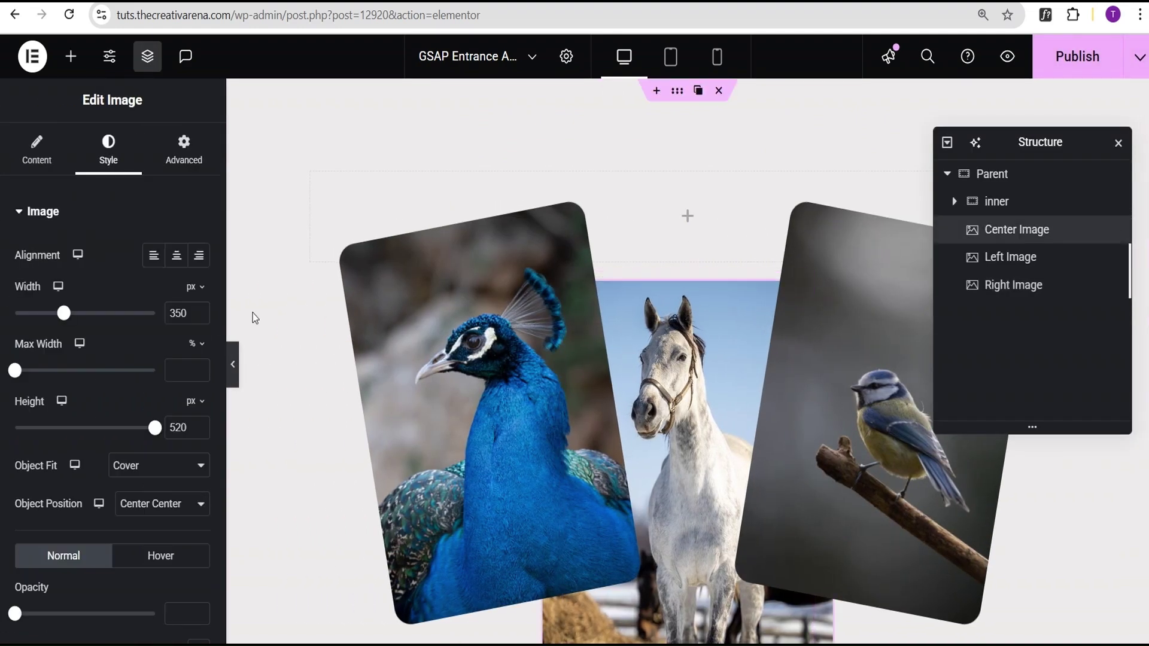
{"action": "left_click", "coordinate": [183, 150]}
{"action": "scroll", "coordinate": [165, 337], "scroll_direction": "down", "scroll_amount": 4}
{"action": "scroll", "coordinate": [168, 341], "scroll_direction": "down", "scroll_amount": 2}
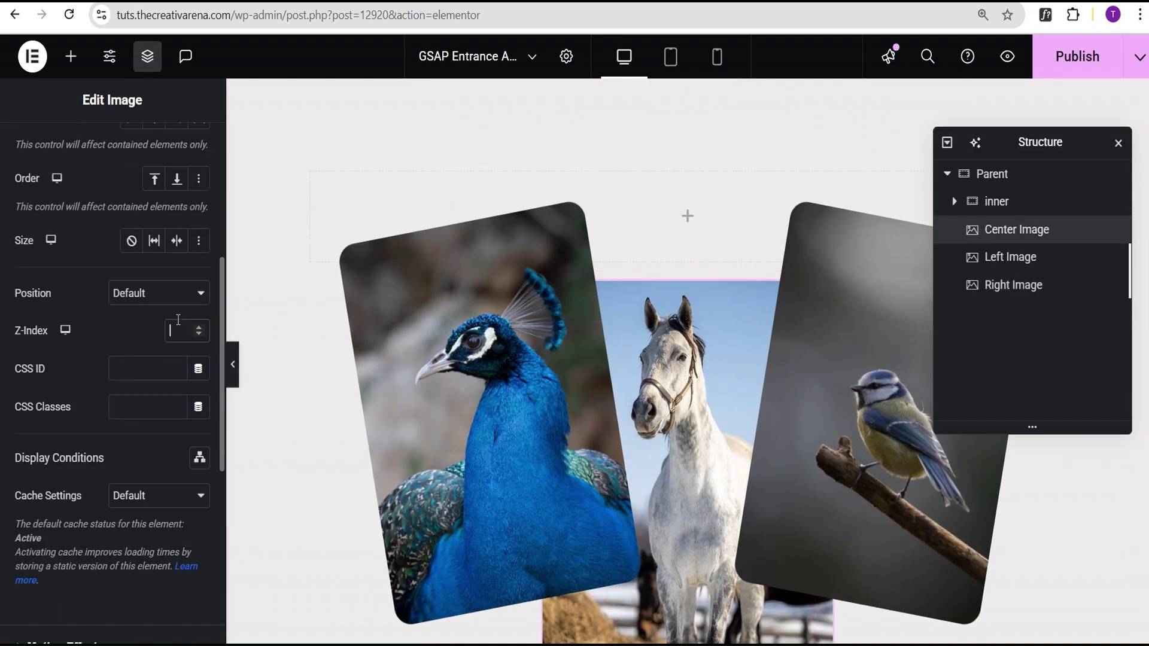
{"action": "left_click", "coordinate": [175, 331]}
{"action": "type", "text": "2"}
{"action": "scroll", "coordinate": [573, 356], "scroll_direction": "down", "scroll_amount": 4}
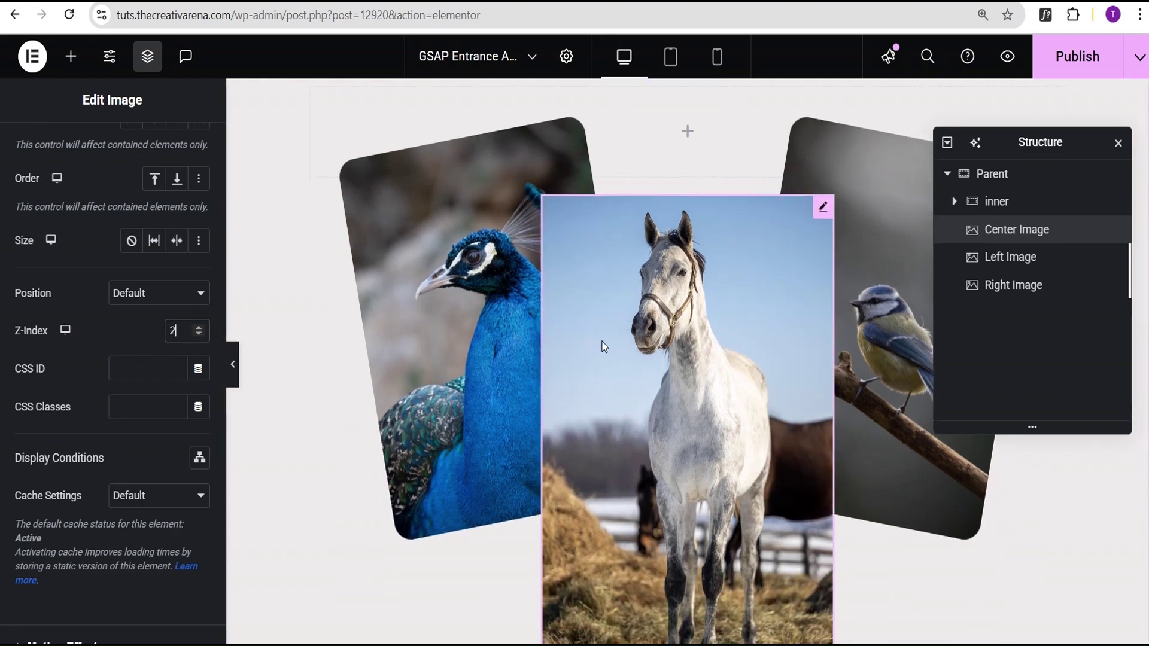
{"action": "scroll", "coordinate": [604, 343], "scroll_direction": "up", "scroll_amount": 1}
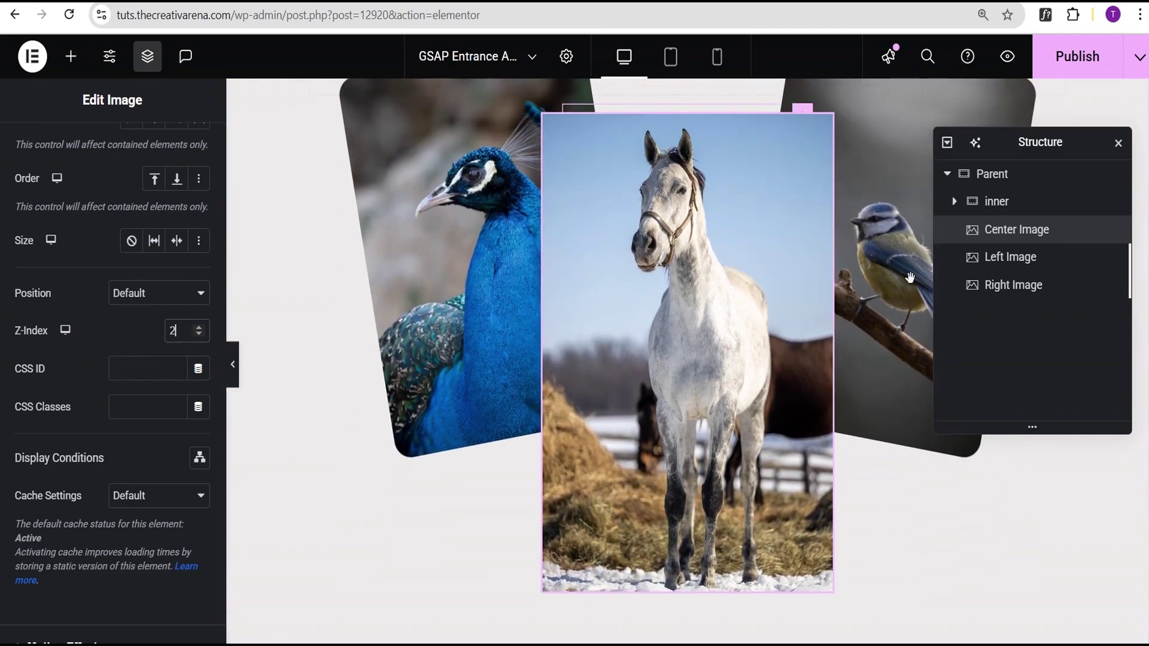
Add a Heading below the horse image reading 'Natures Free Gifts' with its HTML tag set to span
{"action": "left_click", "coordinate": [73, 64]}
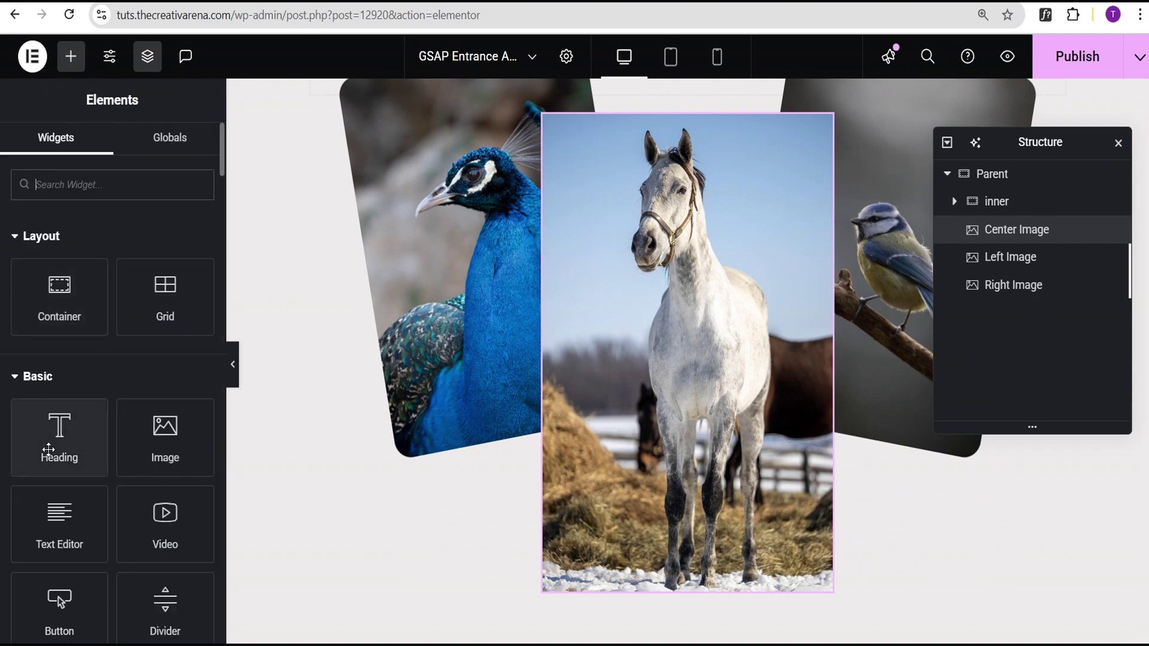
{"action": "left_click_drag", "start_coordinate": [48, 449], "coordinate": [408, 360]}
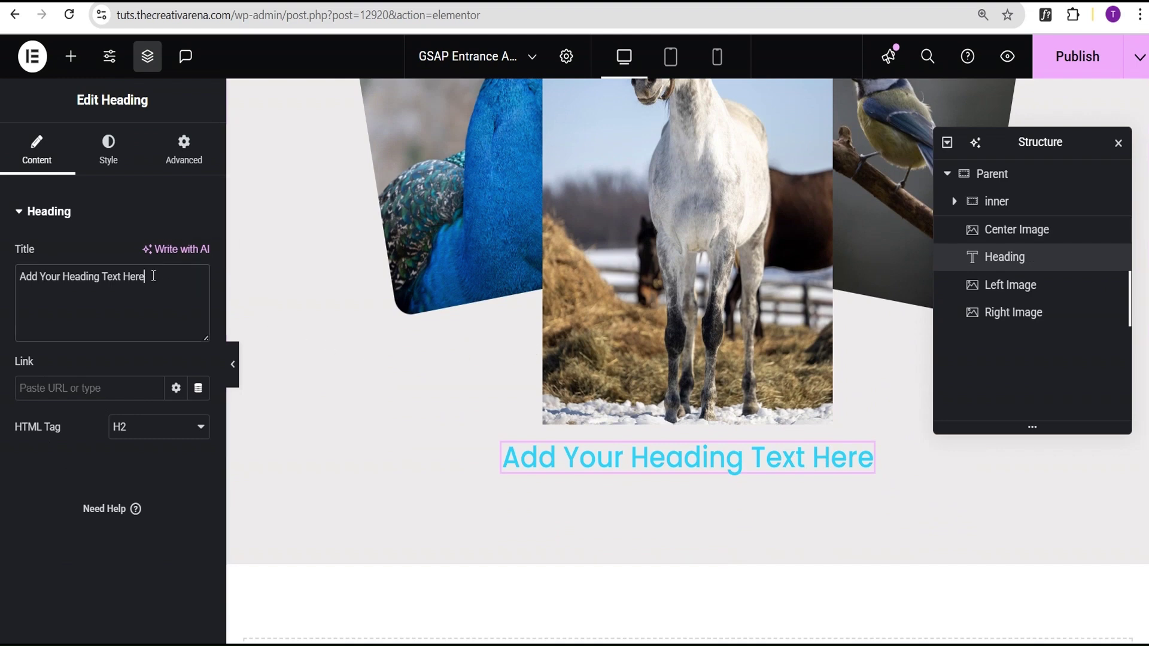
{"action": "left_click_drag", "start_coordinate": [197, 277], "coordinate": [2, 275]}
{"action": "type", "text": "Natures"}
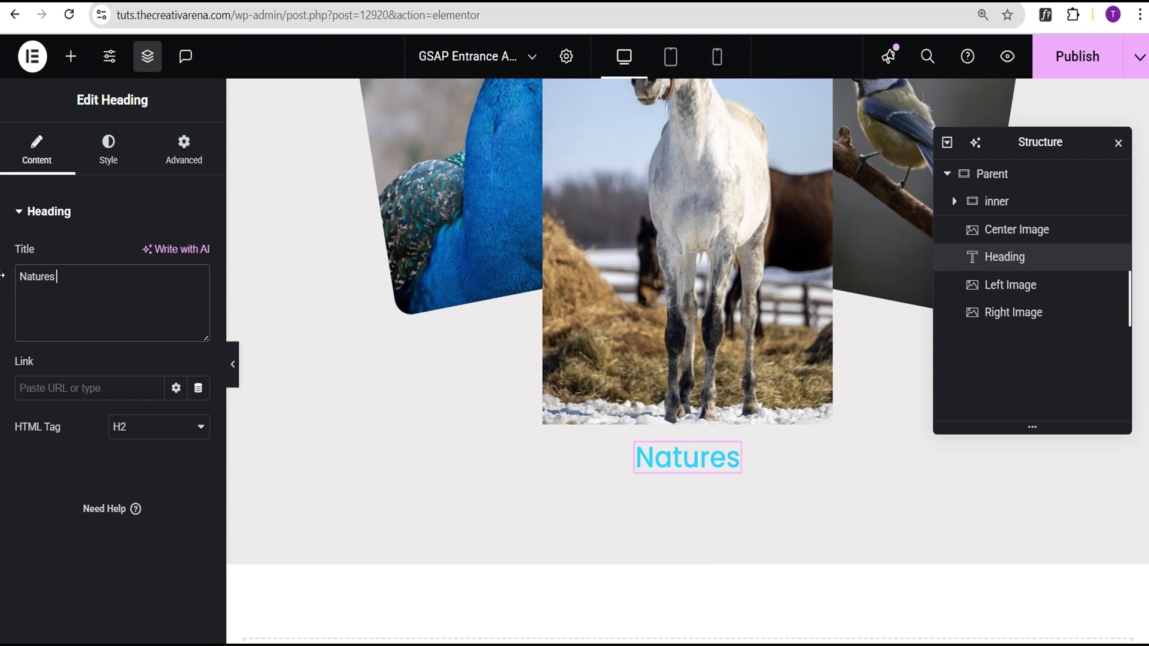
{"action": "type", "text": " Free"}
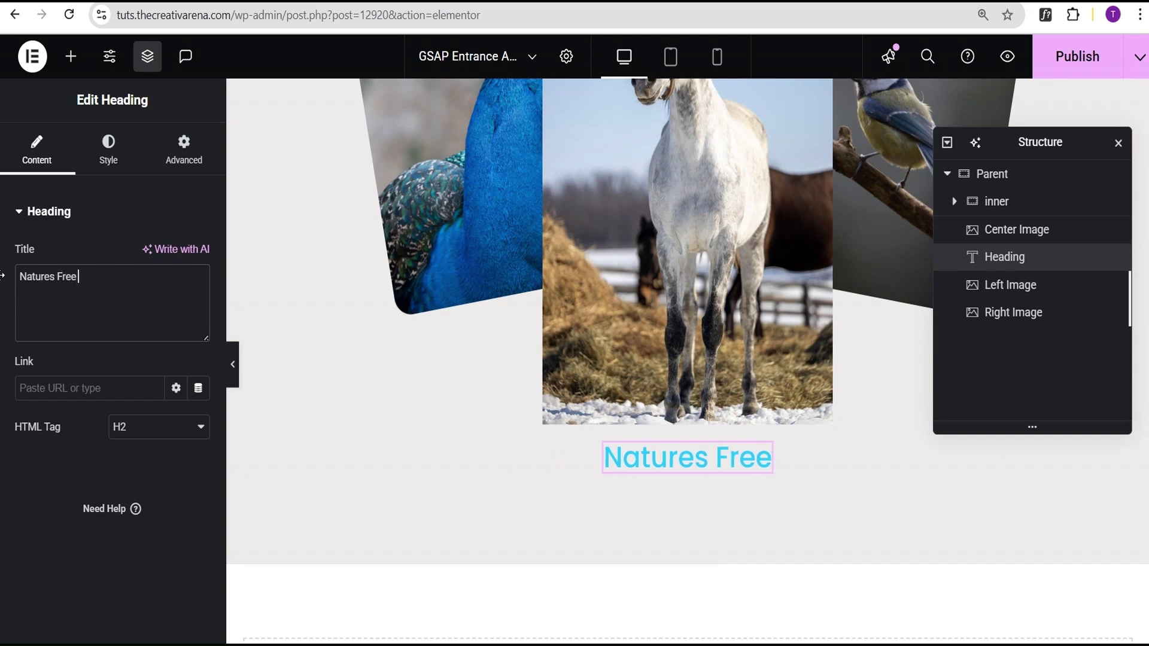
{"action": "type", "text": " Gifts"}
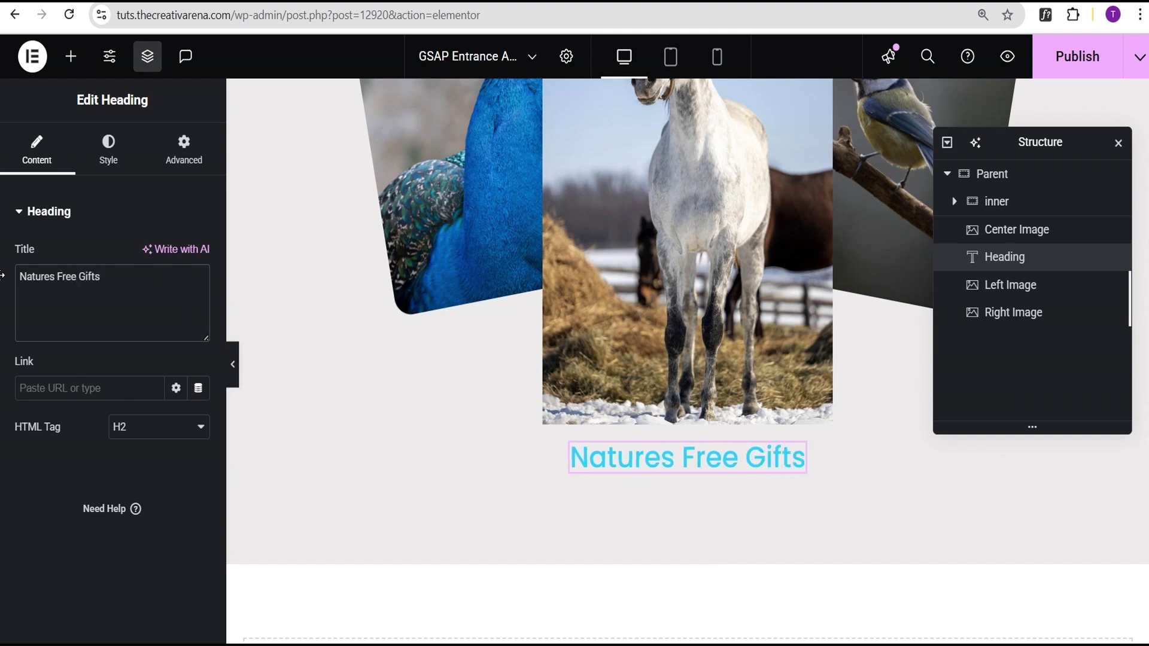
{"action": "left_click", "coordinate": [127, 429]}
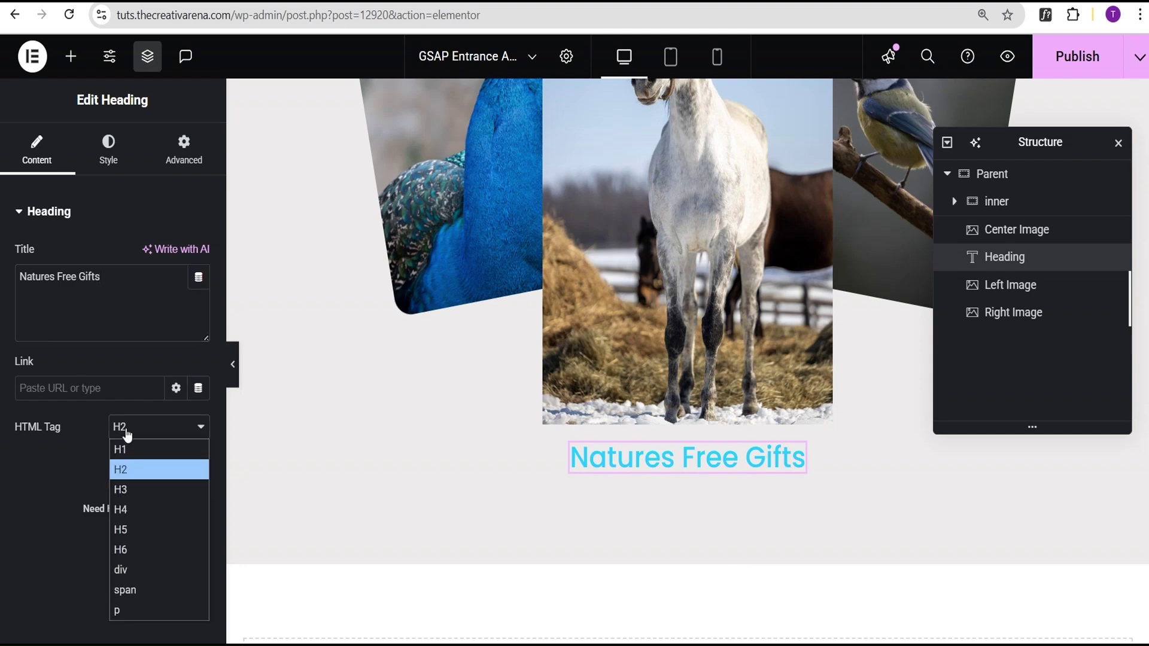
{"action": "left_click", "coordinate": [142, 591]}
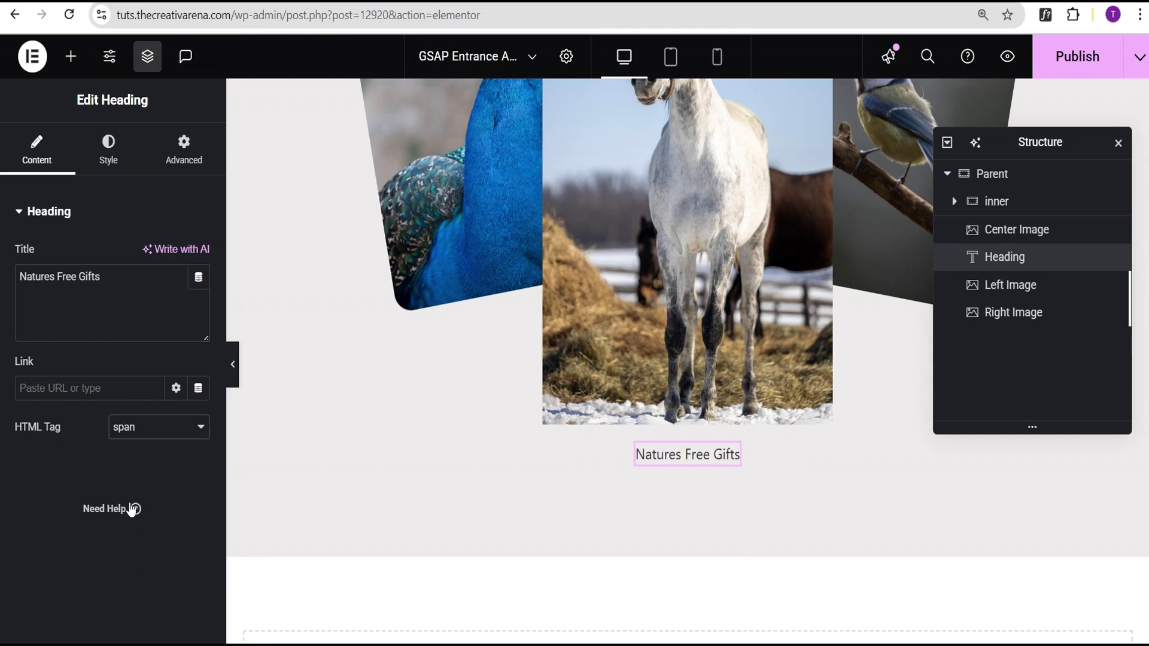
{"action": "left_click", "coordinate": [108, 172]}
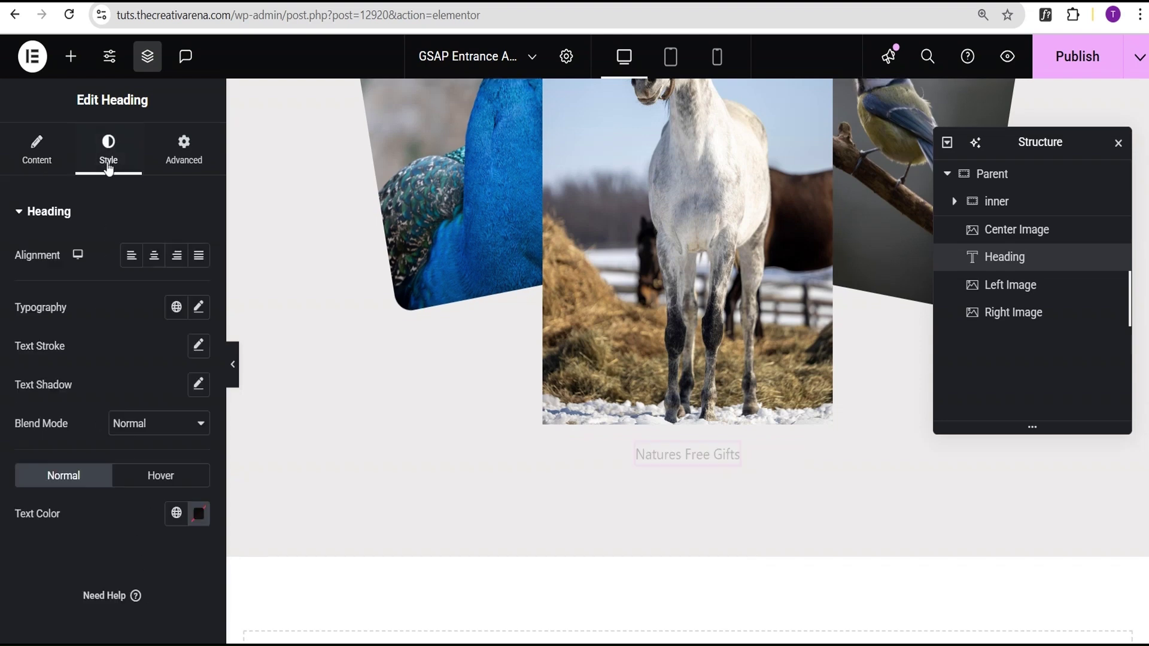
Center-align the heading and set its font to Mochiy Pop One
{"action": "left_click", "coordinate": [154, 259]}
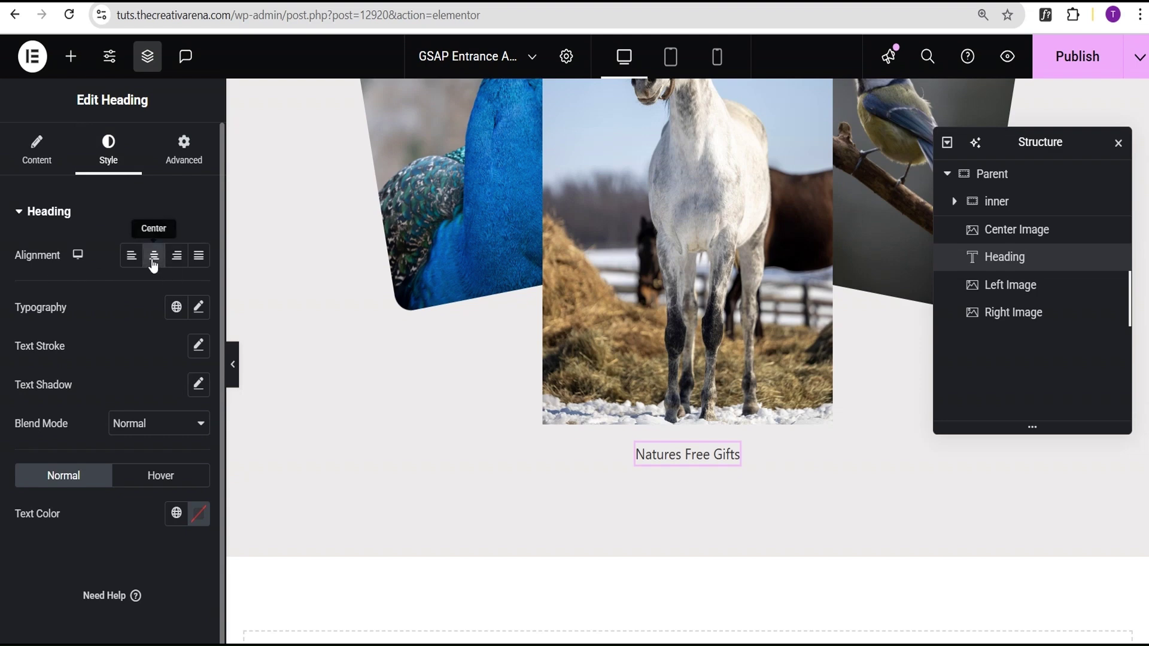
{"action": "left_click", "coordinate": [199, 309]}
{"action": "left_click", "coordinate": [144, 394]}
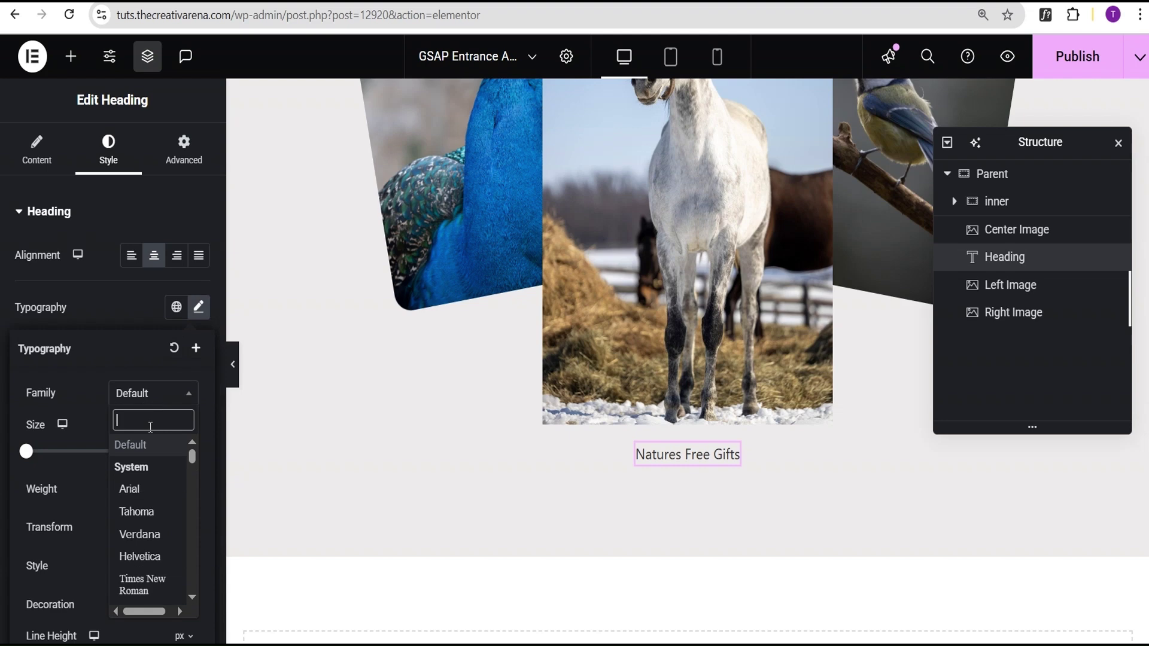
{"action": "type", "text": "mochi"}
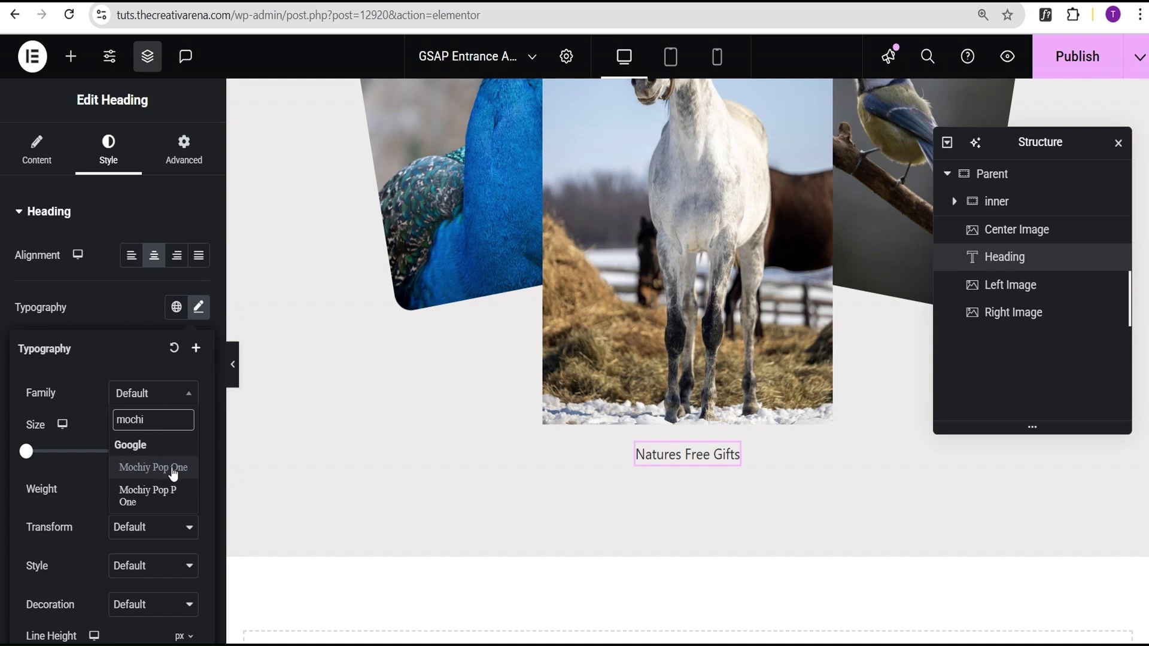
{"action": "left_click", "coordinate": [167, 468]}
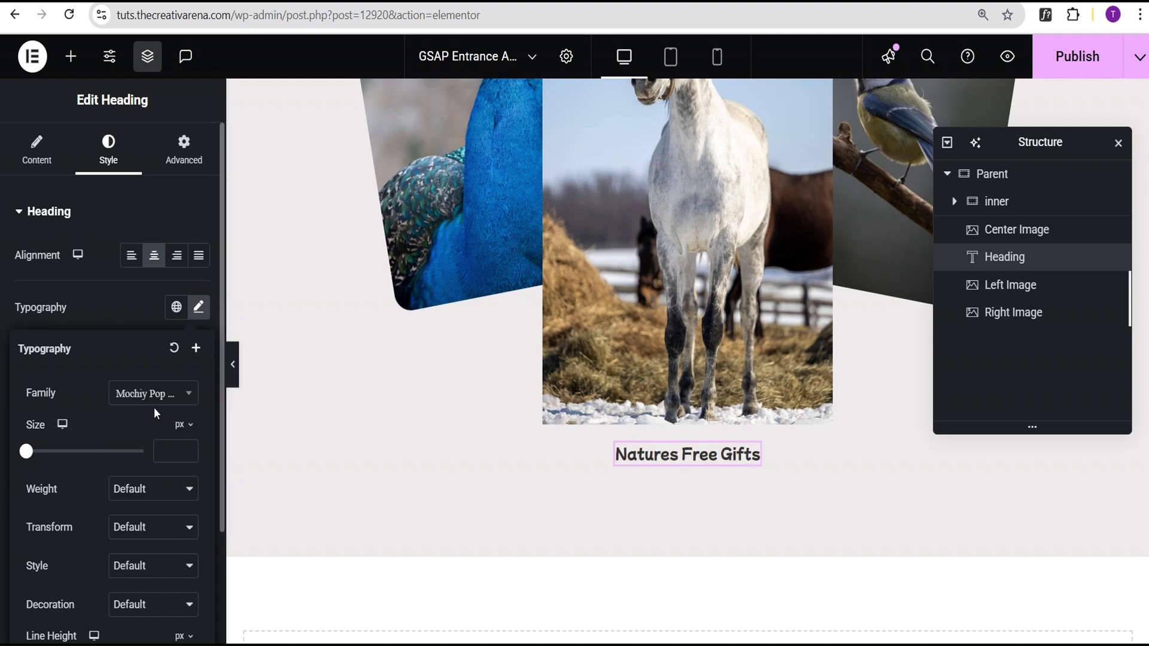
Set the heading font size to 5 rem and weight to 900 (Black)
{"action": "left_click", "coordinate": [182, 425]}
{"action": "left_click", "coordinate": [179, 481]}
{"action": "type", "text": "5"}
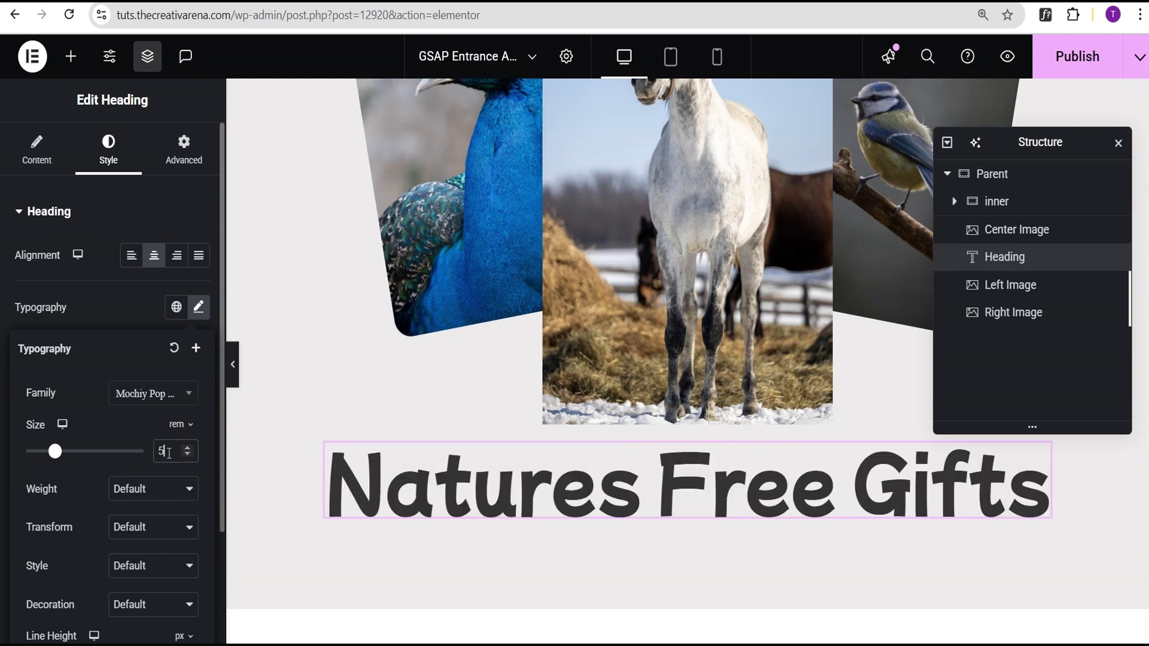
{"action": "left_click", "coordinate": [144, 494]}
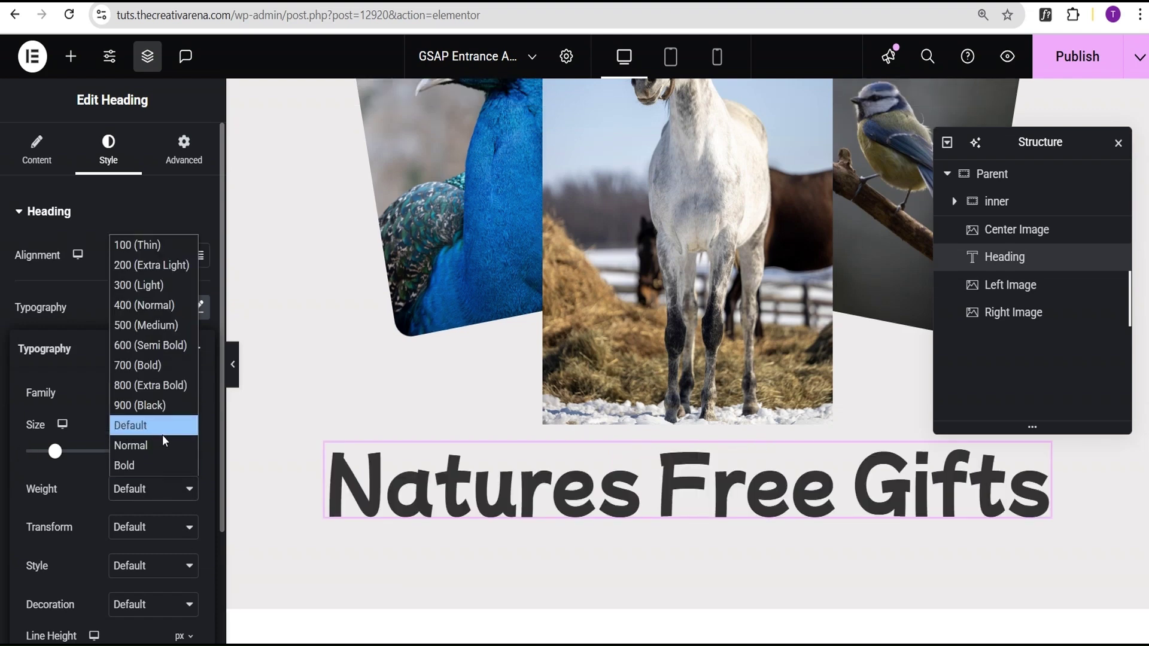
{"action": "left_click", "coordinate": [163, 407]}
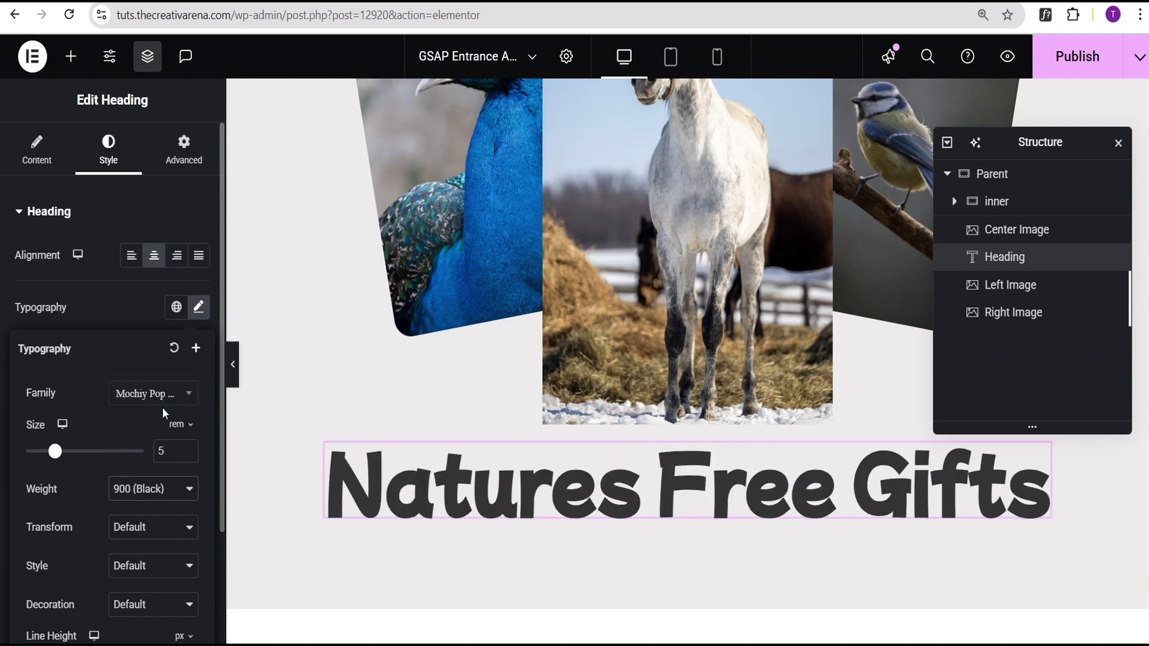
{"action": "left_click", "coordinate": [120, 307]}
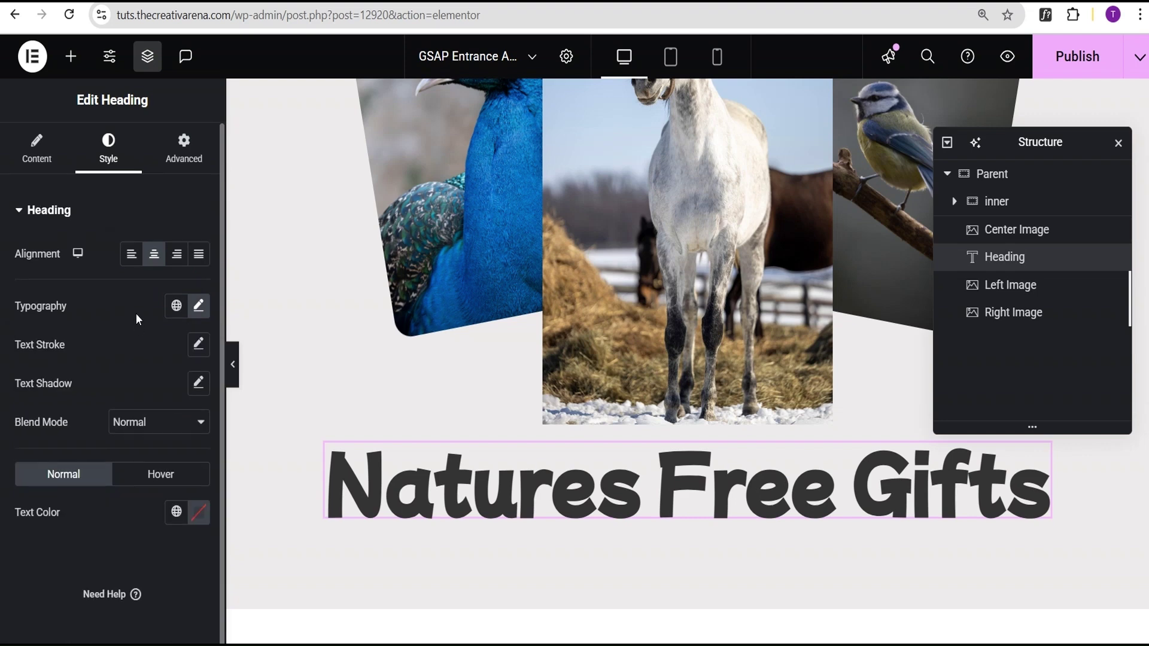
Give the heading a letter spacing of 0.05 em
{"action": "left_click", "coordinate": [198, 306]}
{"action": "scroll", "coordinate": [117, 423], "scroll_direction": "down", "scroll_amount": 3}
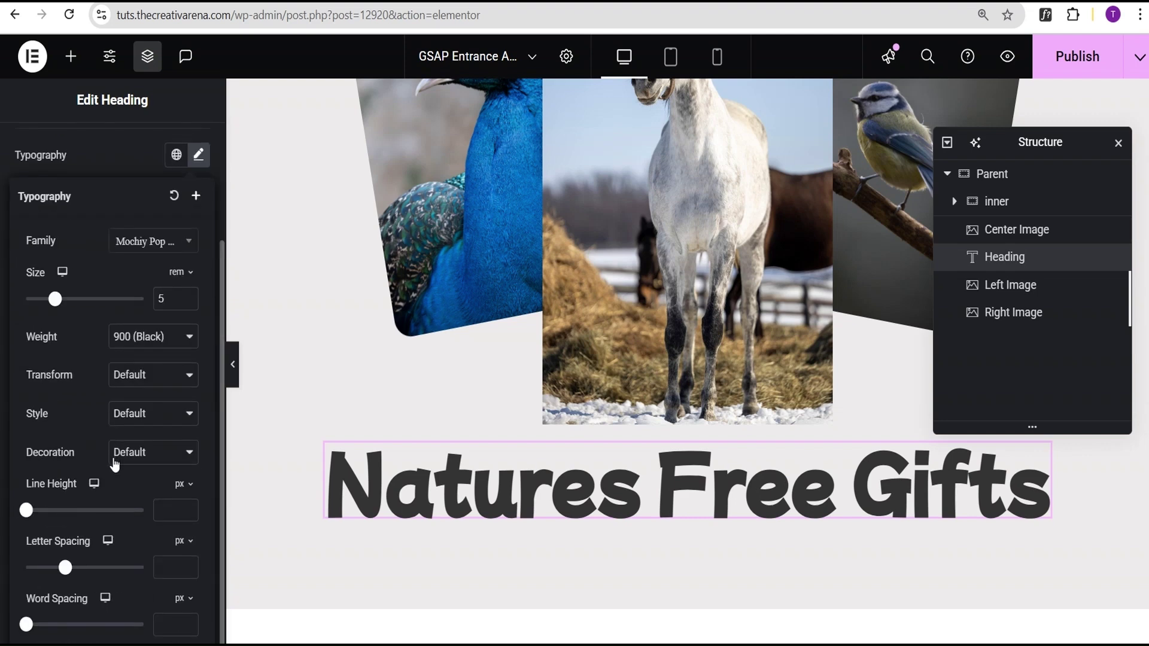
{"action": "scroll", "coordinate": [77, 486], "scroll_direction": "up", "scroll_amount": 2}
{"action": "scroll", "coordinate": [48, 419], "scroll_direction": "down", "scroll_amount": 1}
{"action": "left_click", "coordinate": [190, 543]}
{"action": "left_click", "coordinate": [178, 568]}
{"action": "left_click", "coordinate": [172, 571]}
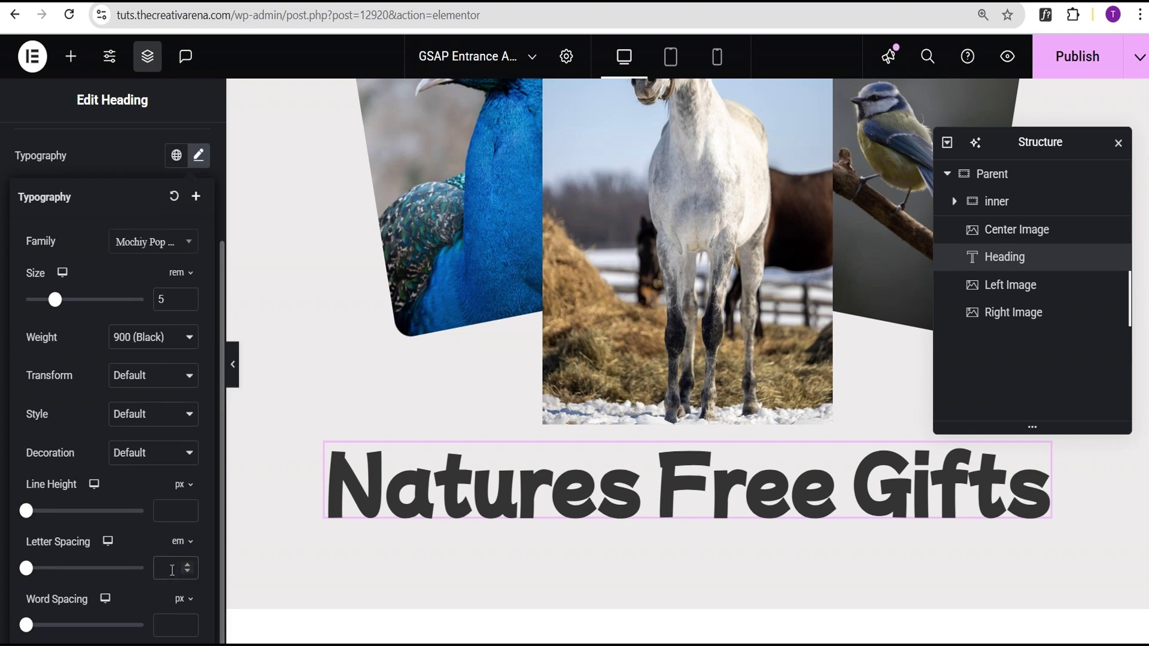
{"action": "type", "text": "0.05"}
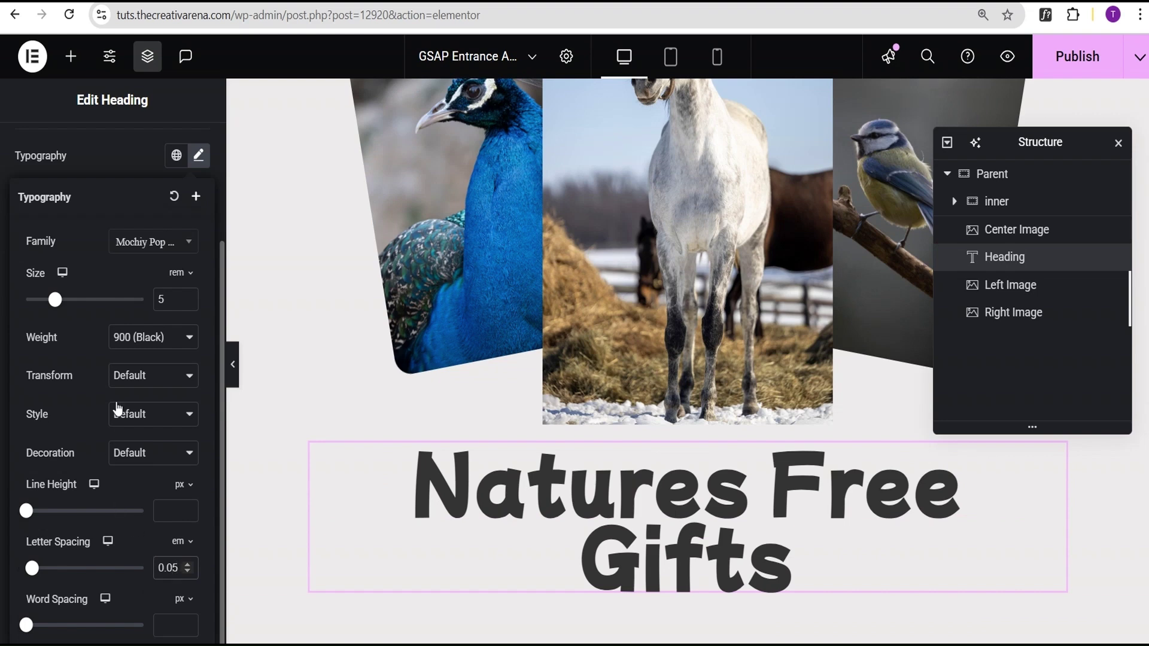
{"action": "left_click", "coordinate": [102, 160]}
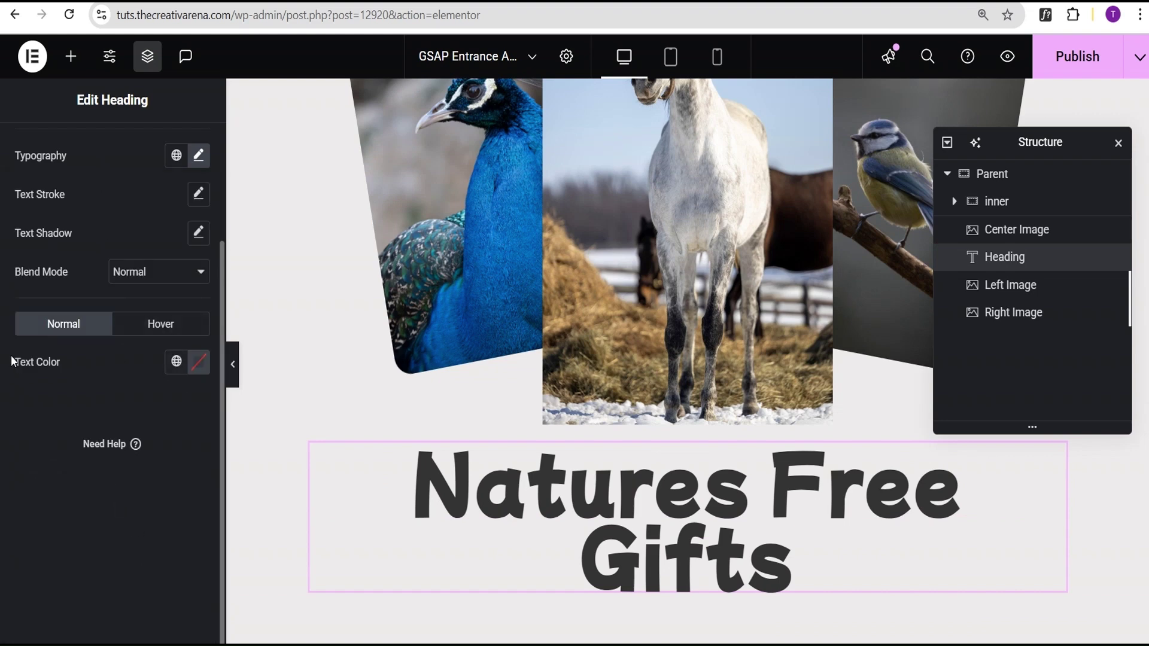
Change the heading text colour to white (#FFFFFF)
{"action": "left_click", "coordinate": [198, 362]}
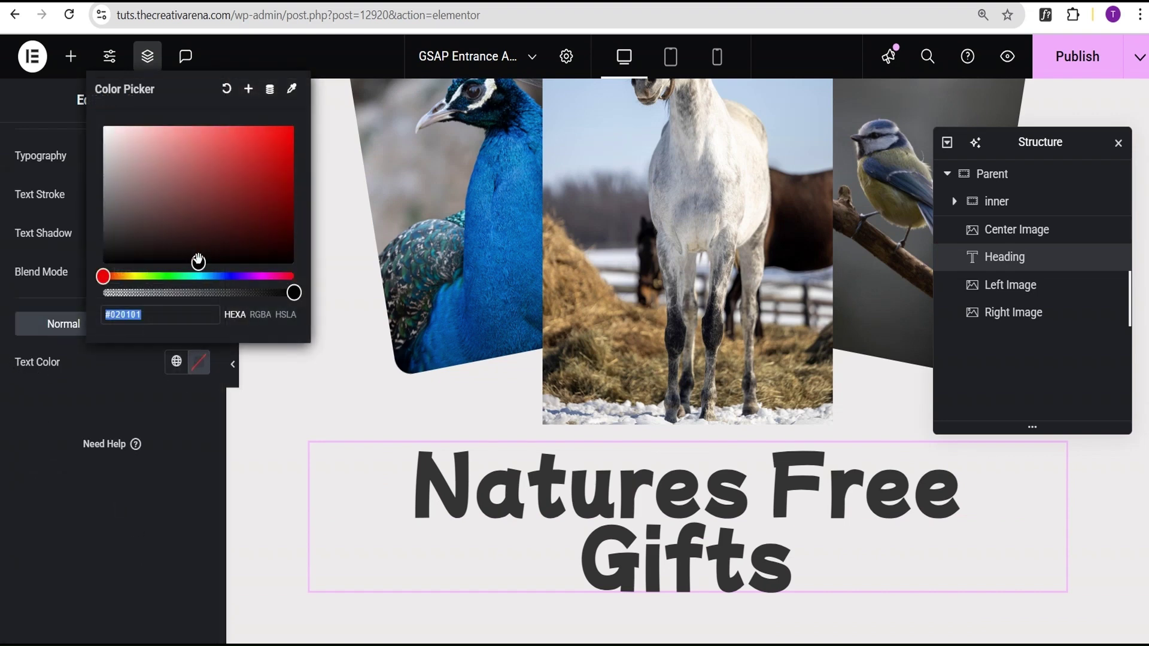
{"action": "type", "text": "#FFE5E5"}
{"action": "scroll", "coordinate": [116, 173], "scroll_direction": "up", "scroll_amount": 3}
{"action": "key", "text": "ctrl+z"}
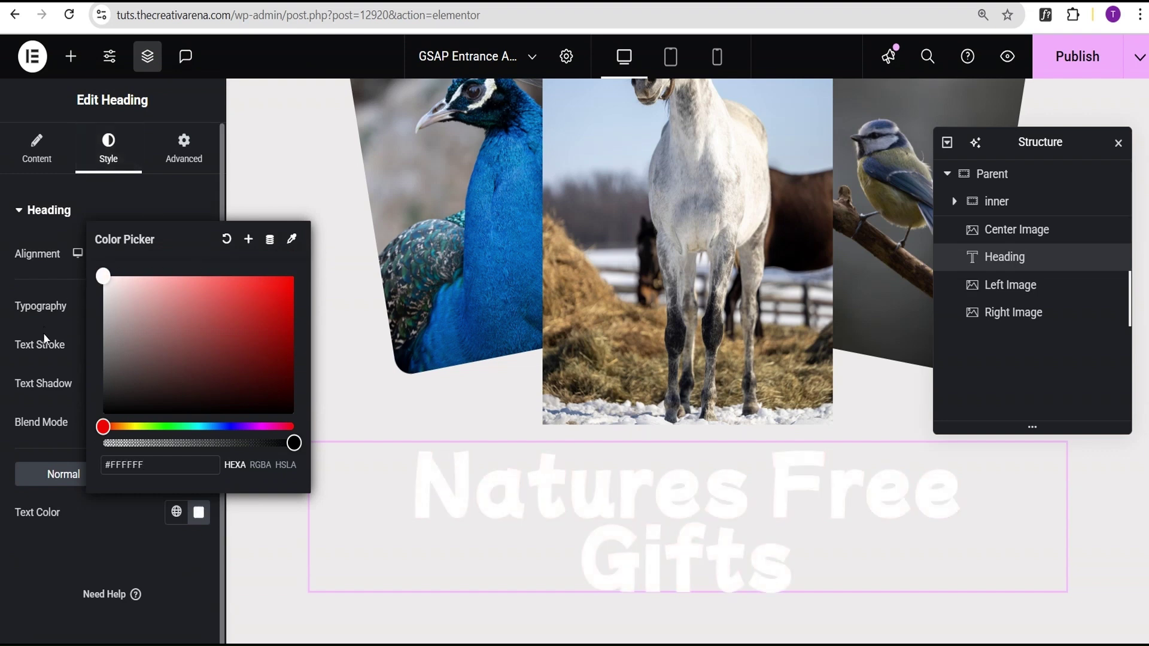
{"action": "left_click", "coordinate": [46, 339]}
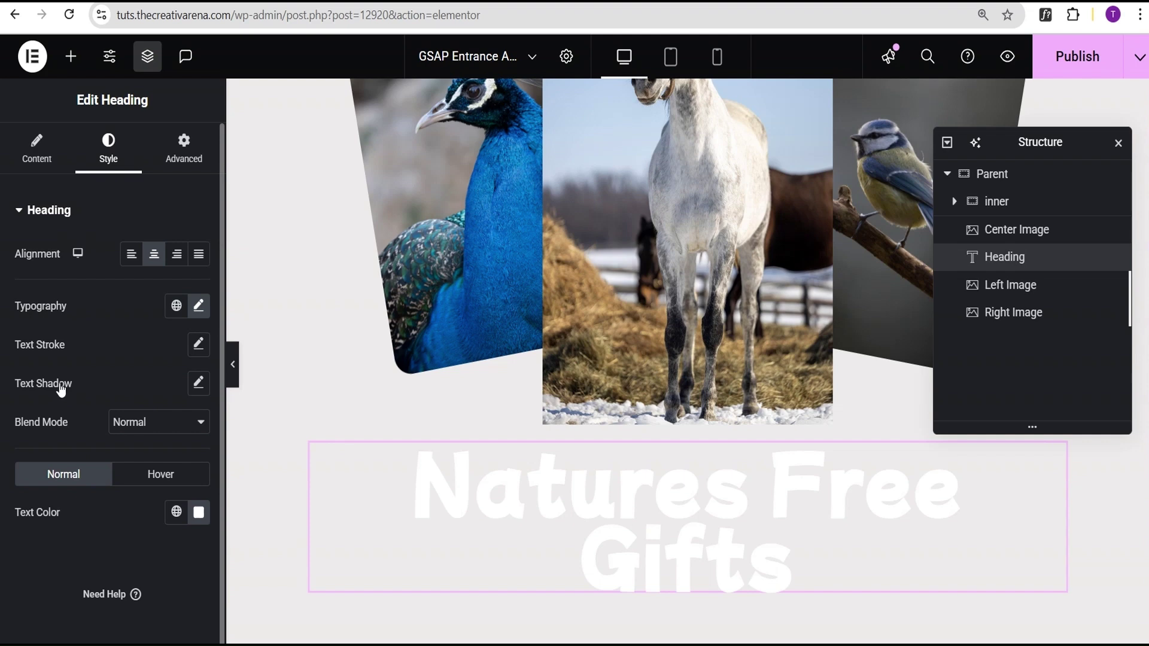
Add a dark text shadow at 0.7 opacity with blur 50, then preview the heading
{"action": "left_click", "coordinate": [199, 386]}
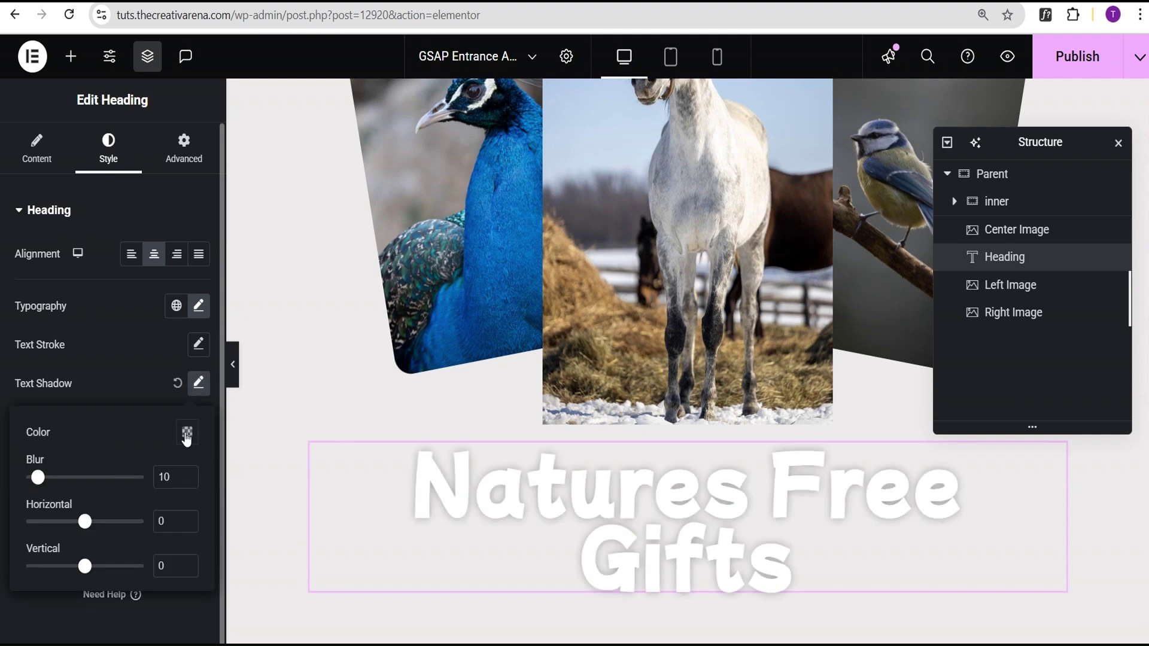
{"action": "left_click", "coordinate": [187, 433]}
{"action": "left_click_drag", "start_coordinate": [149, 363], "coordinate": [224, 367]}
{"action": "left_click", "coordinate": [119, 443]}
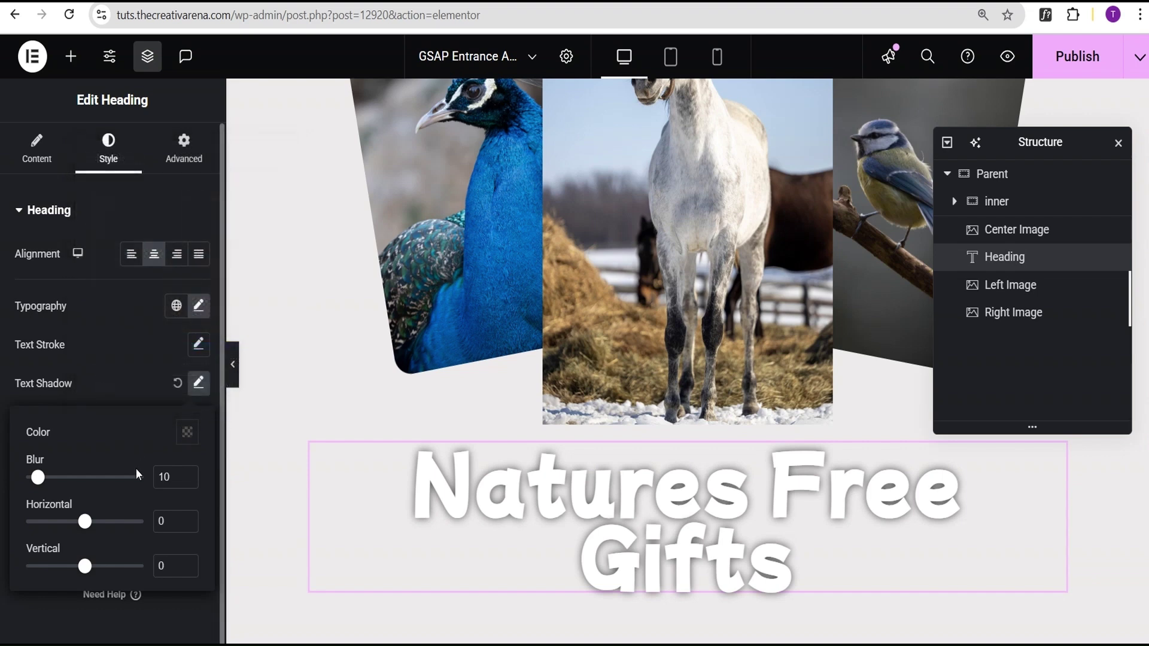
{"action": "left_click_drag", "start_coordinate": [167, 479], "coordinate": [123, 482]}
{"action": "type", "text": "5"}
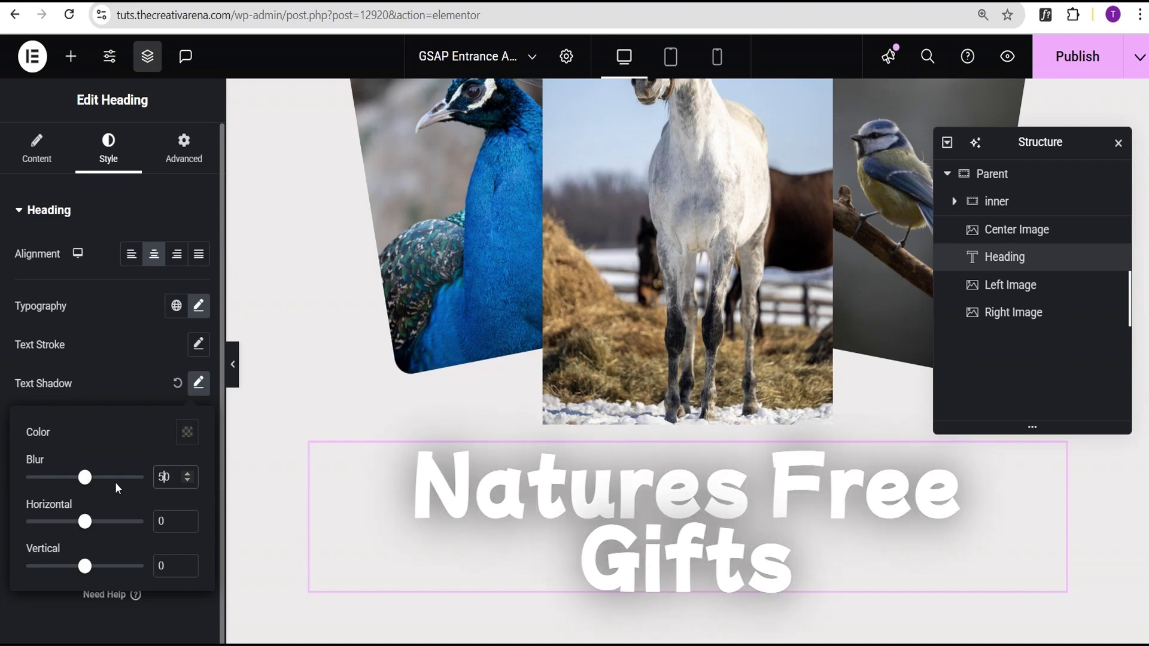
{"action": "left_click", "coordinate": [120, 357]}
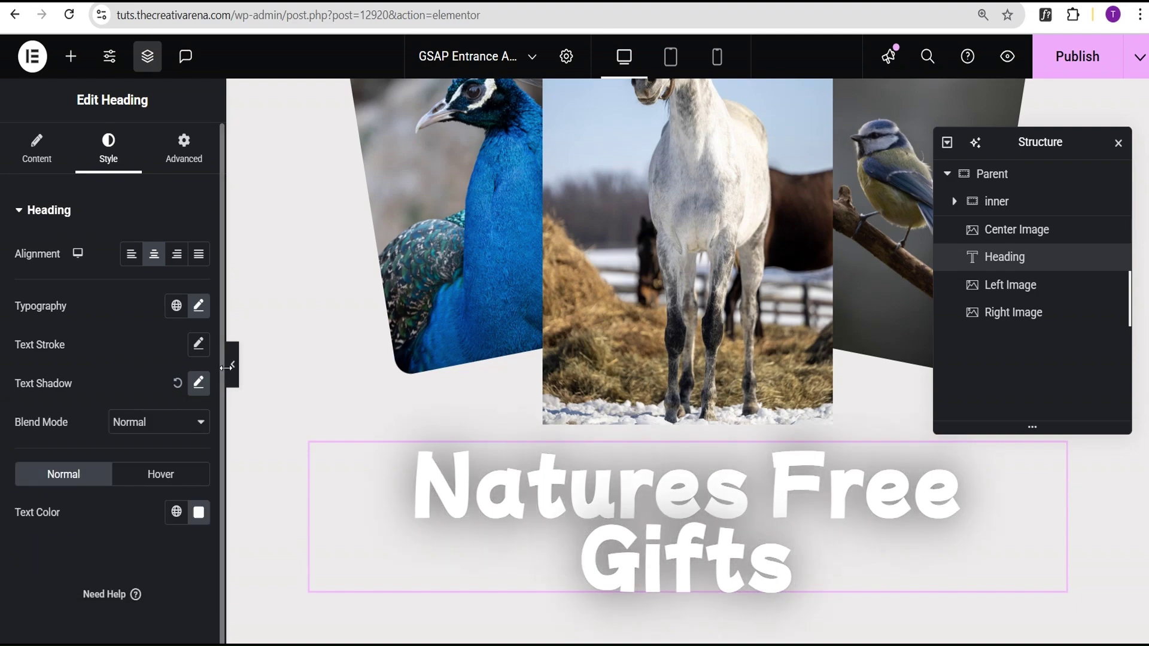
{"action": "left_click", "coordinate": [233, 365]}
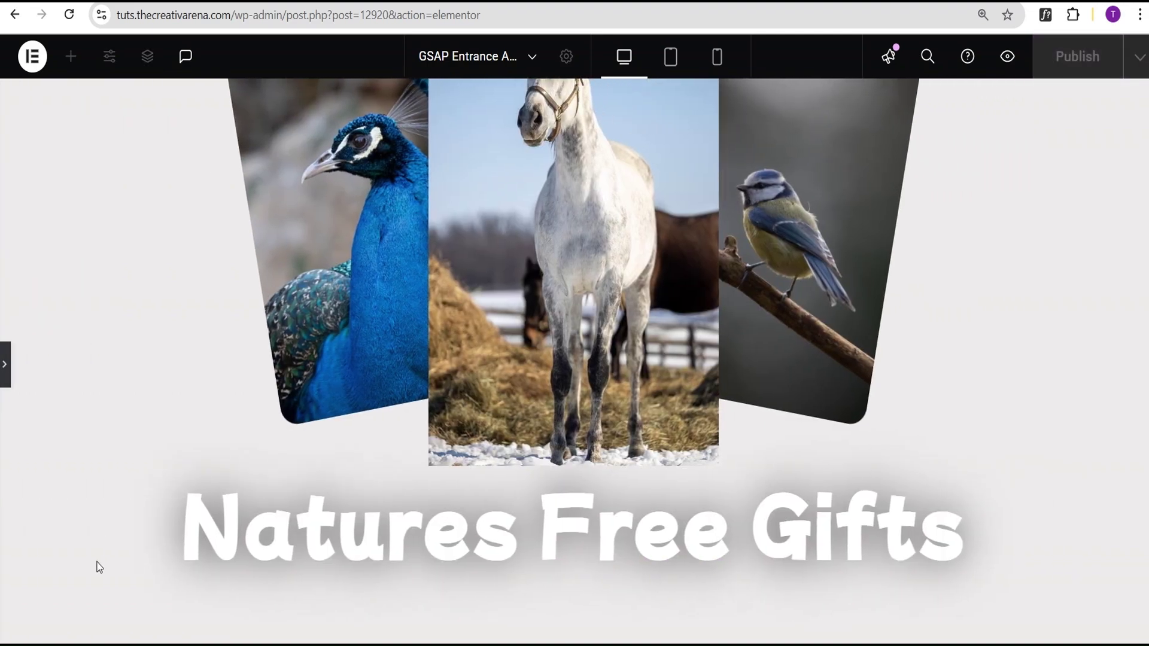
{"action": "left_click", "coordinate": [5, 364]}
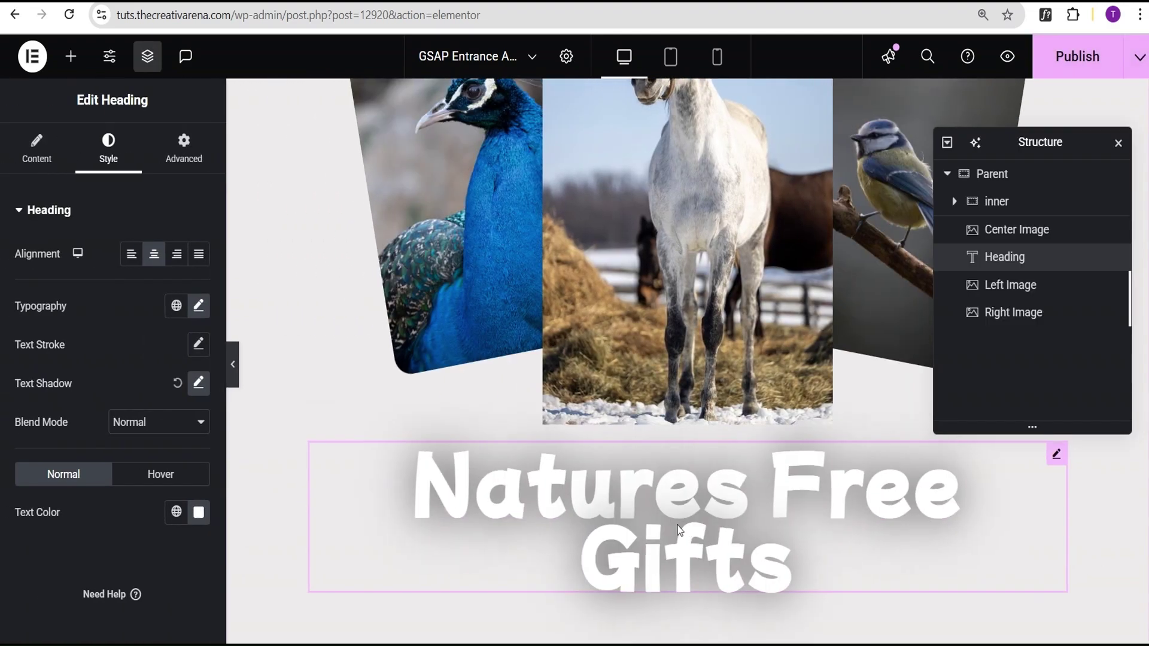
Make the heading absolutely positioned and clear its horizontal offset
{"action": "left_click", "coordinate": [184, 155]}
{"action": "scroll", "coordinate": [140, 365], "scroll_direction": "down", "scroll_amount": 3}
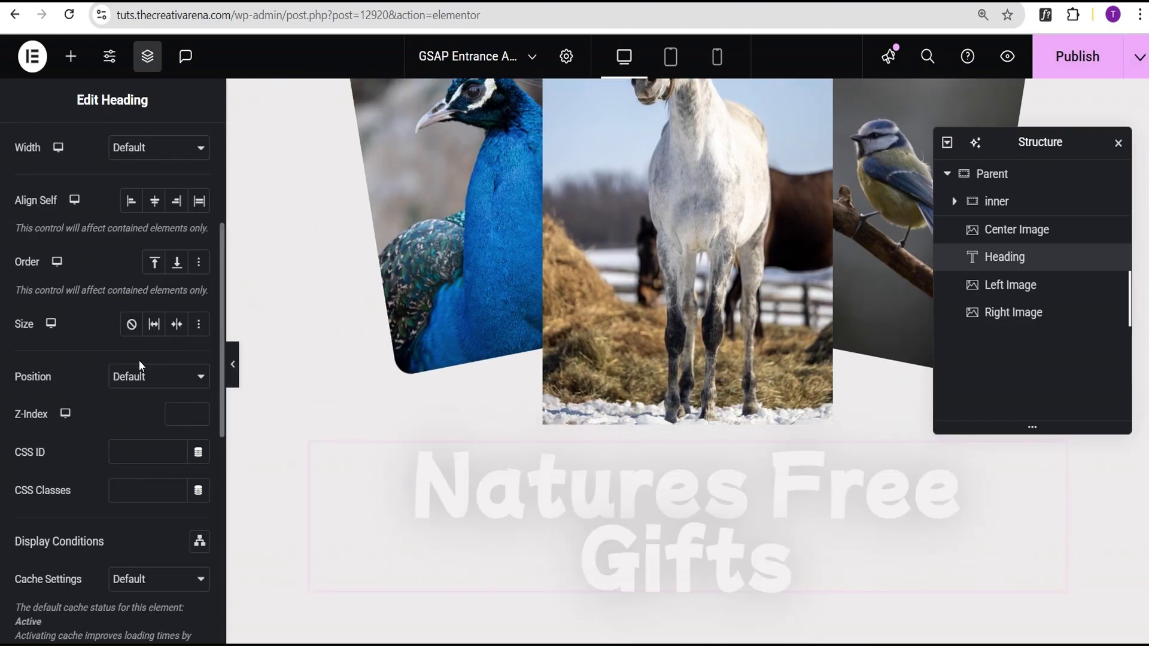
{"action": "left_click", "coordinate": [170, 383]}
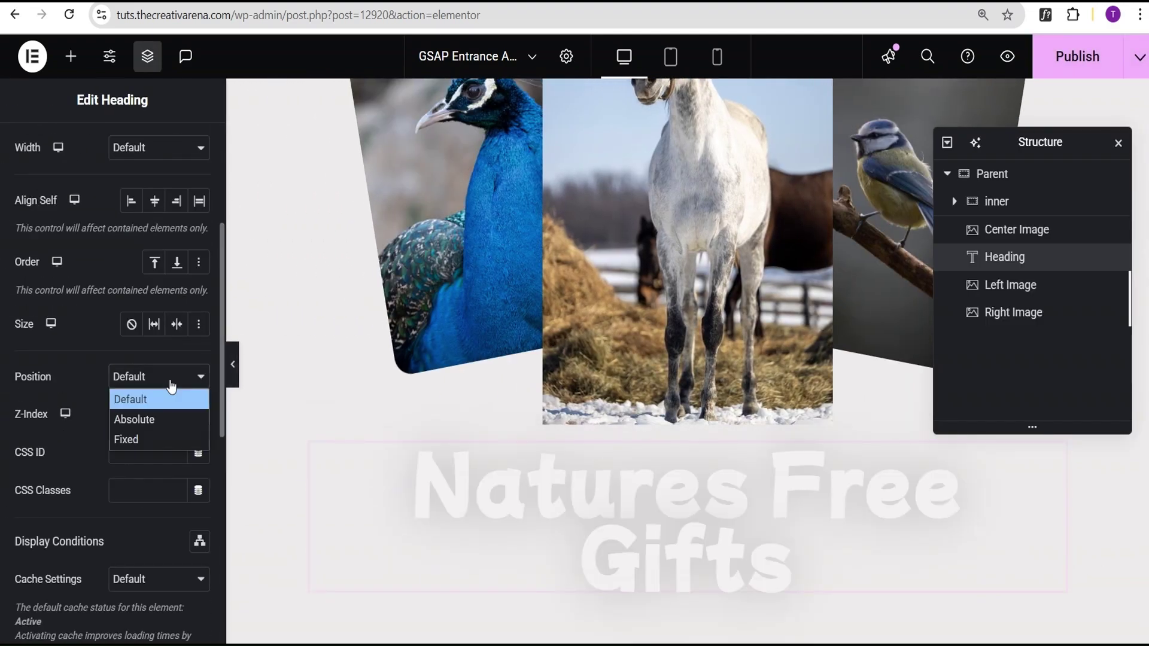
{"action": "left_click", "coordinate": [152, 423]}
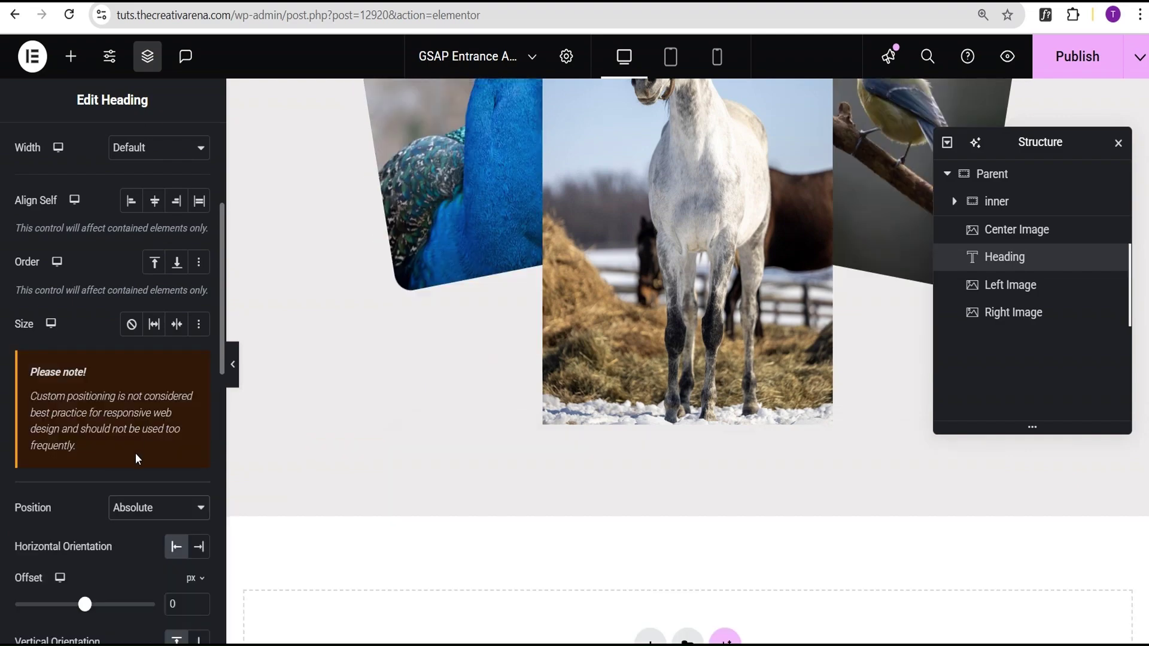
{"action": "scroll", "coordinate": [135, 453], "scroll_direction": "down", "scroll_amount": 2}
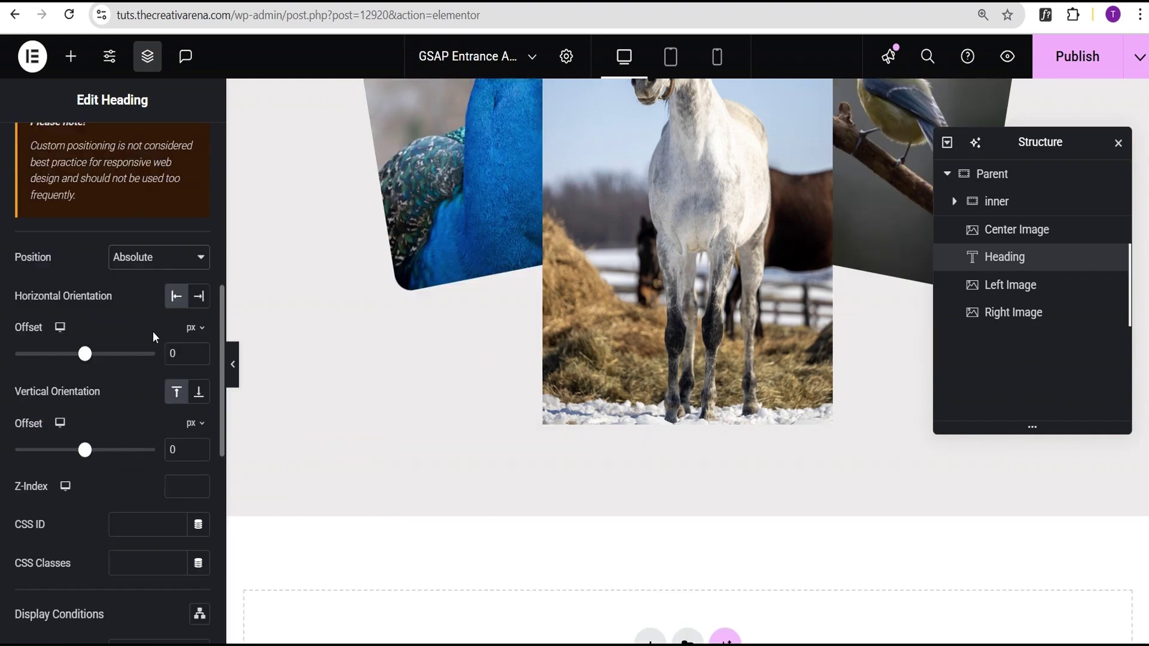
{"action": "scroll", "coordinate": [514, 282], "scroll_direction": "up", "scroll_amount": 5}
{"action": "scroll", "coordinate": [513, 283], "scroll_direction": "up", "scroll_amount": 2}
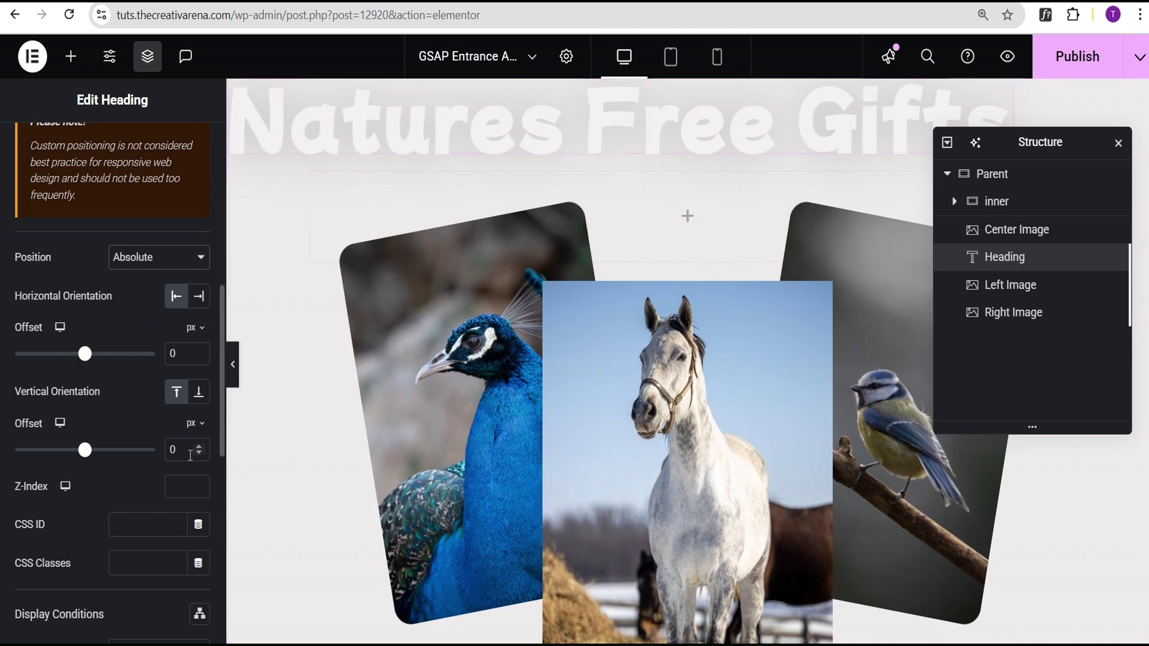
{"action": "left_click", "coordinate": [183, 353]}
{"action": "key", "text": "BackSpace"}
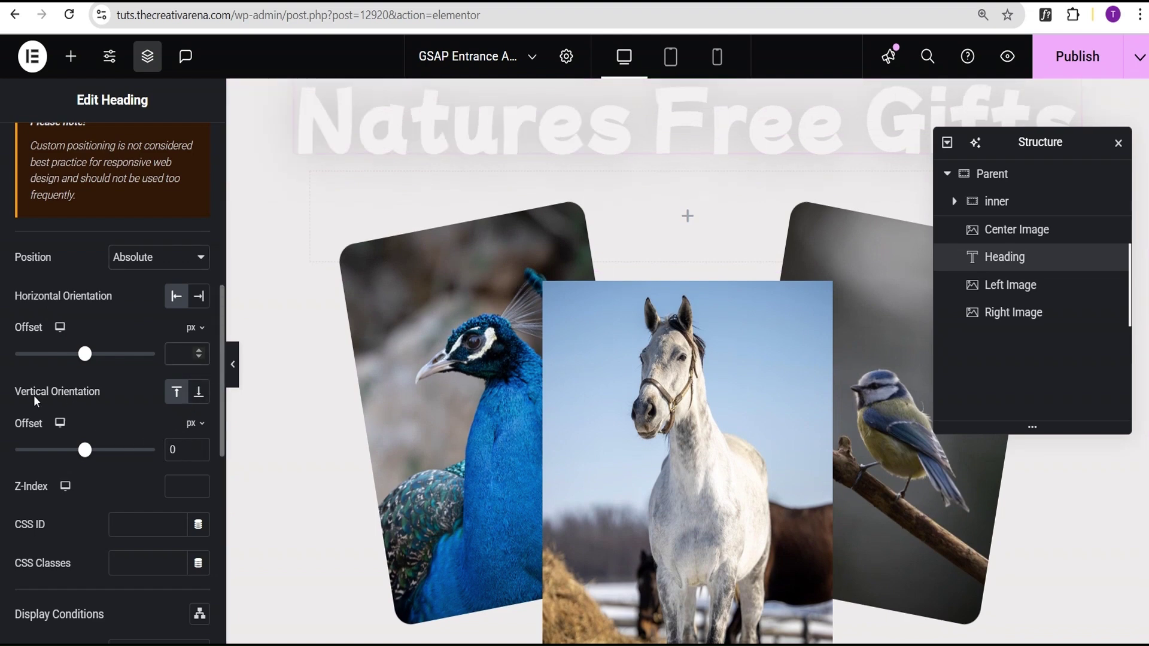
Set the heading's vertical offset to 52% and z-index to 3, then preview the layout
{"action": "left_click", "coordinate": [195, 425]}
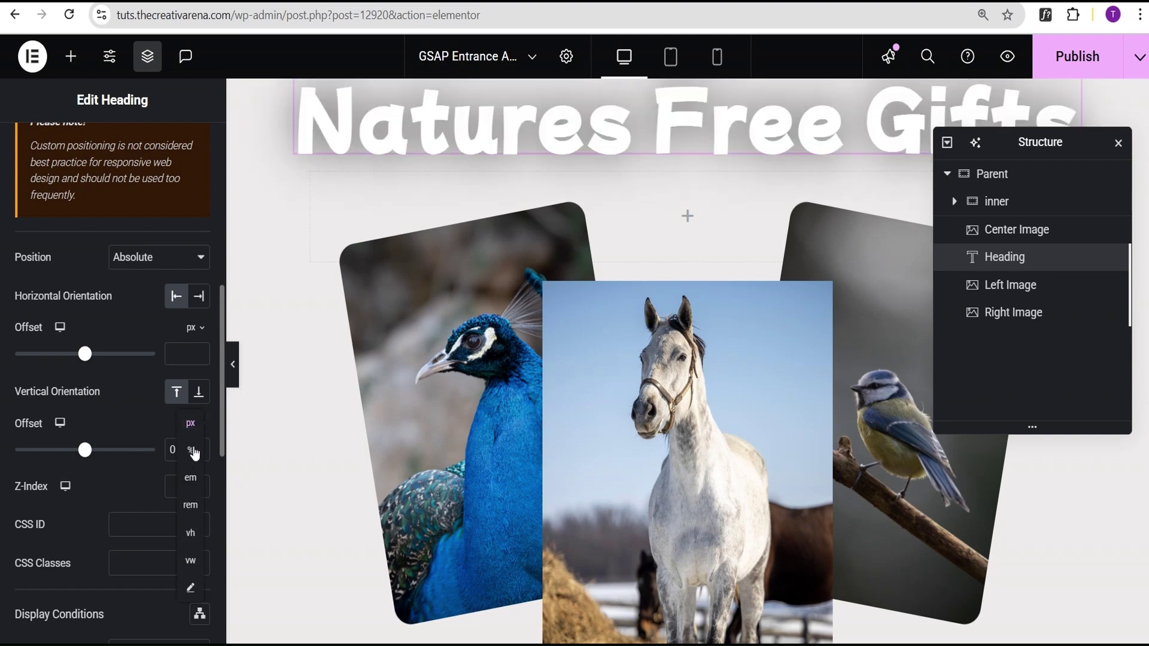
{"action": "left_click", "coordinate": [192, 450]}
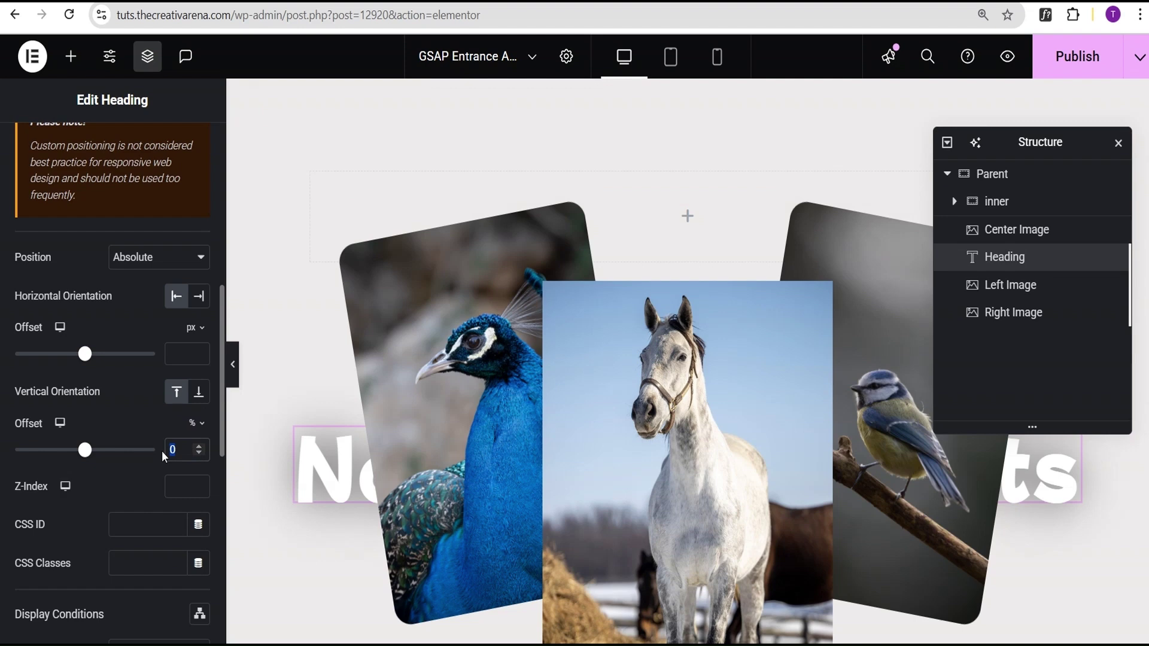
{"action": "type", "text": "52"}
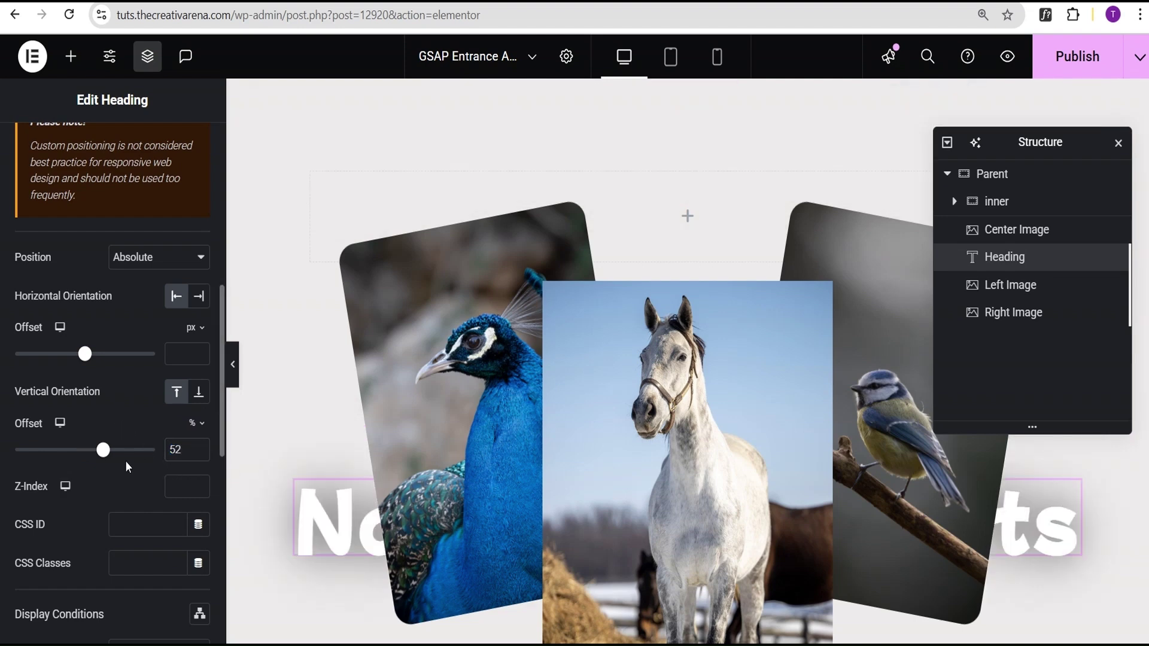
{"action": "scroll", "coordinate": [359, 457], "scroll_direction": "down", "scroll_amount": 1}
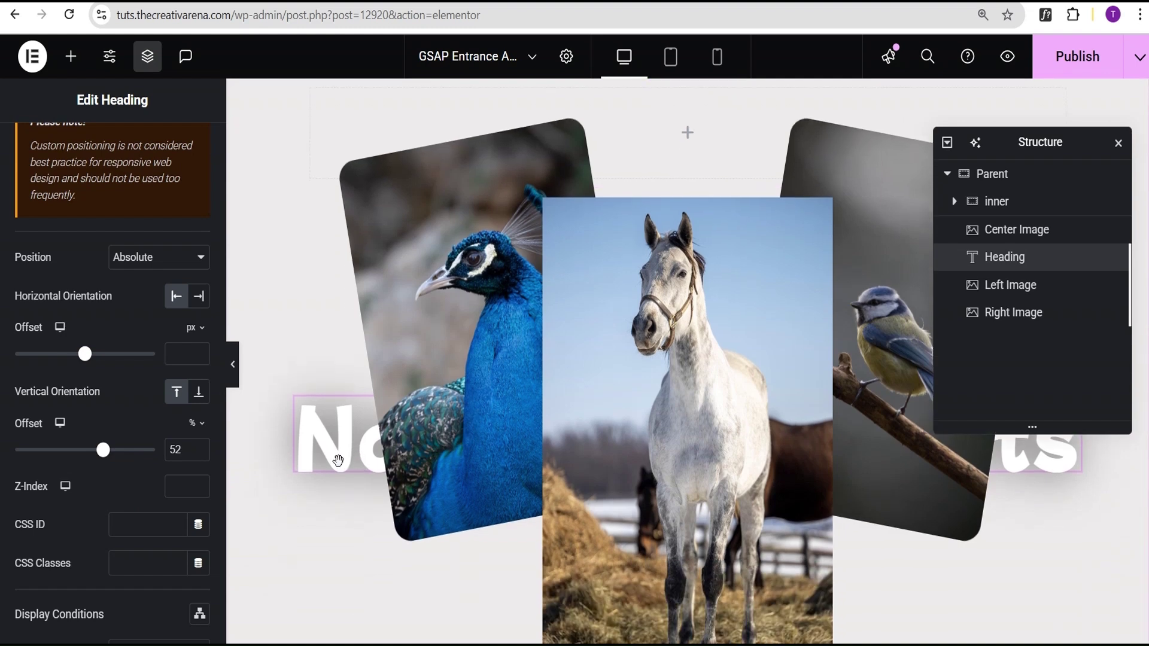
{"action": "left_click", "coordinate": [175, 486]}
{"action": "type", "text": "3"}
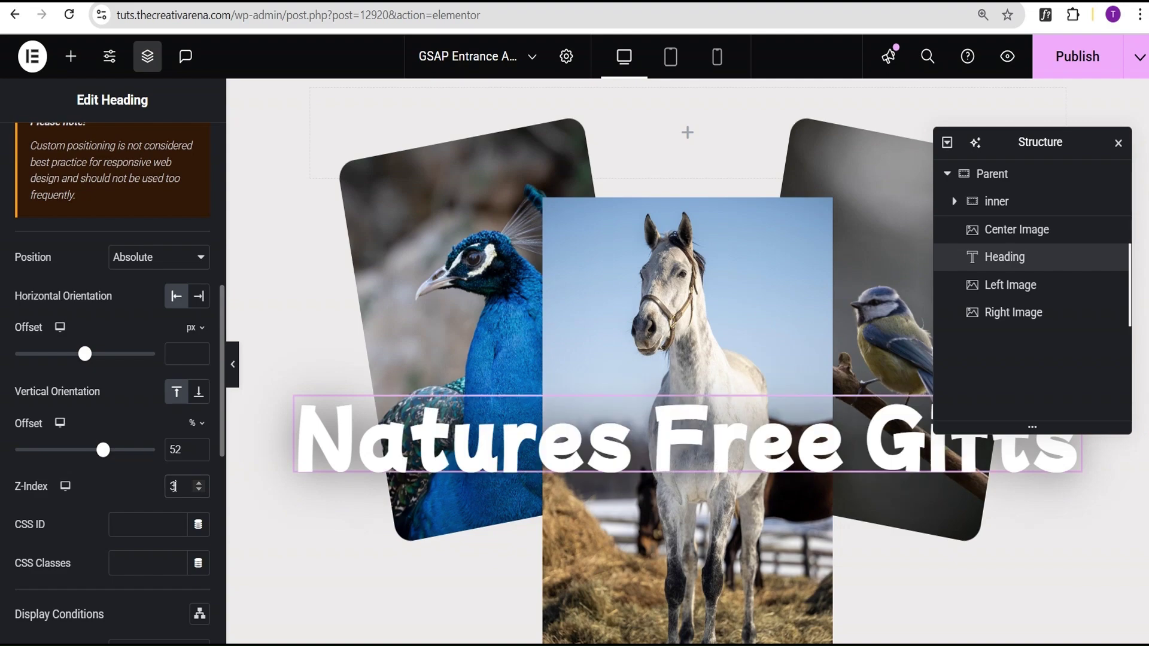
{"action": "left_click", "coordinate": [233, 364]}
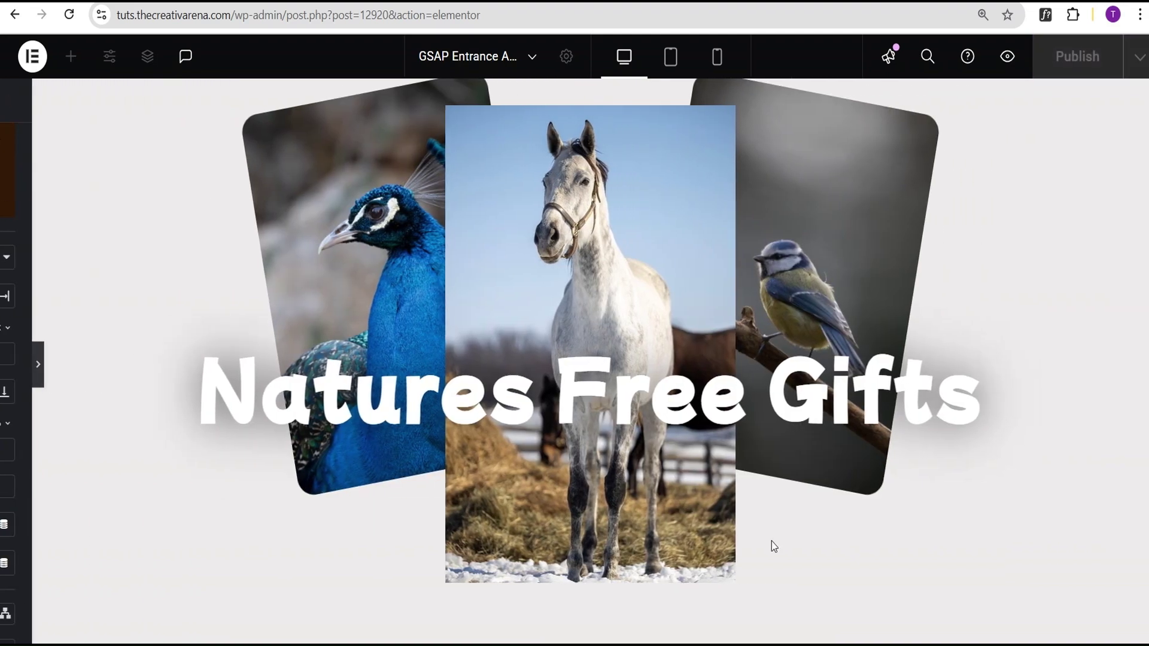
Switch the editor to the tablet layout and select the centre horse image
{"action": "scroll", "coordinate": [908, 426], "scroll_direction": "up", "scroll_amount": 1}
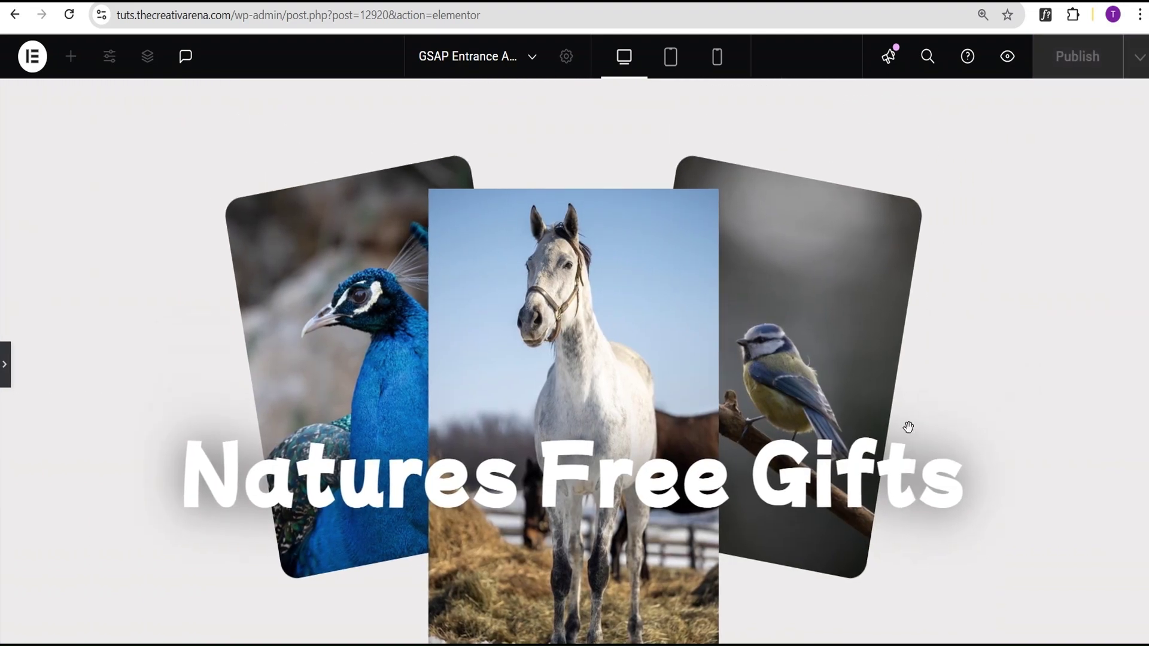
{"action": "scroll", "coordinate": [843, 428], "scroll_direction": "down", "scroll_amount": 1}
{"action": "scroll", "coordinate": [844, 428], "scroll_direction": "up", "scroll_amount": 1}
{"action": "left_click", "coordinate": [3, 365]}
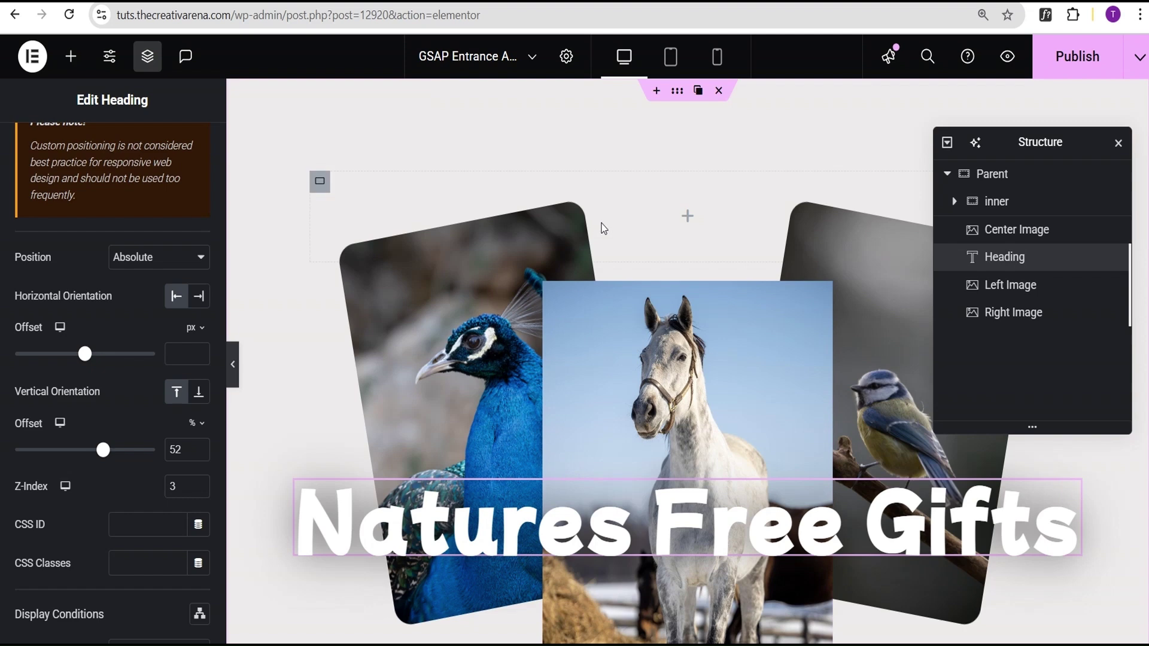
{"action": "left_click", "coordinate": [671, 56]}
{"action": "scroll", "coordinate": [612, 396], "scroll_direction": "down", "scroll_amount": 1}
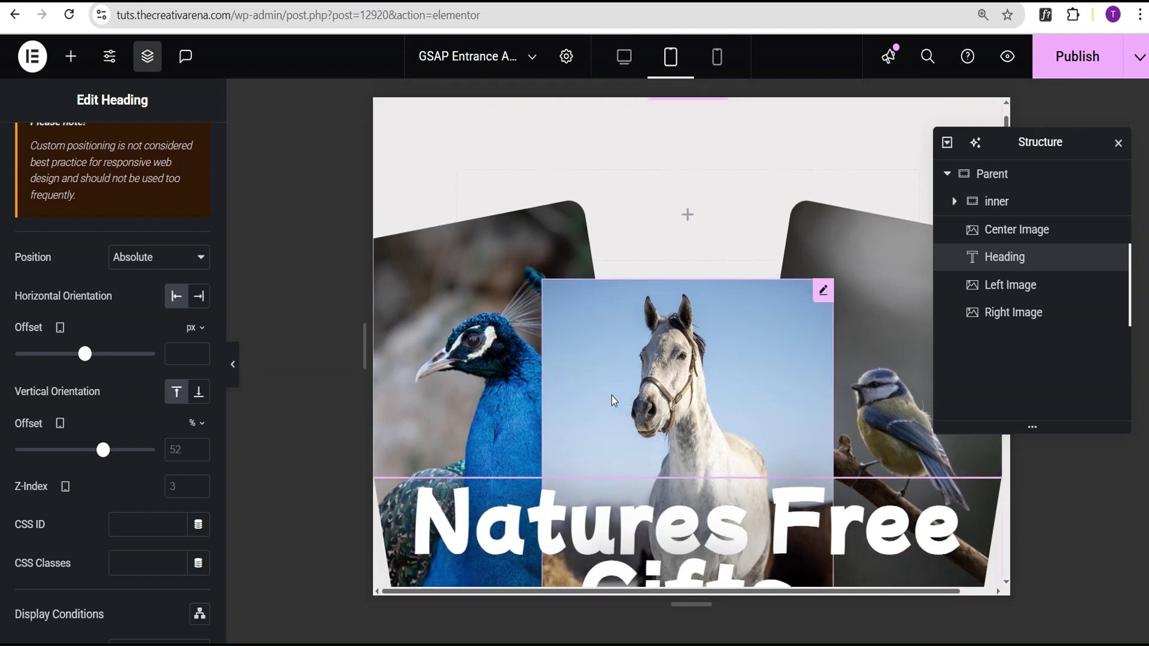
{"action": "left_click", "coordinate": [1030, 238]}
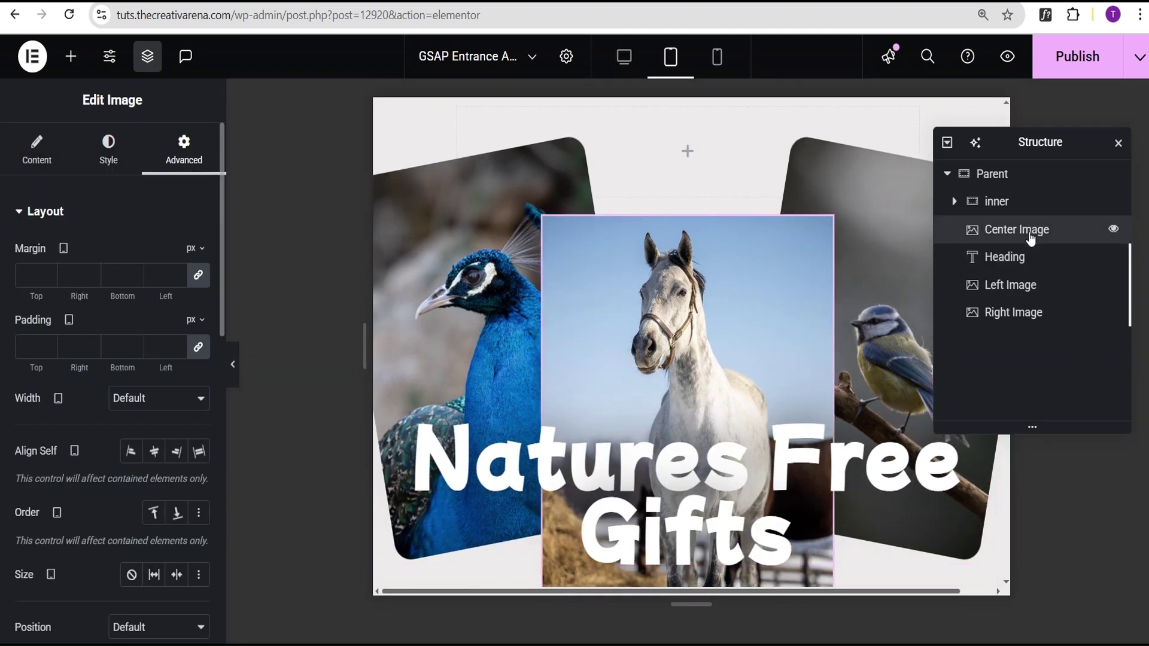
Resize the tablet centre image to 300 px wide by 420 px tall
{"action": "left_click", "coordinate": [108, 163]}
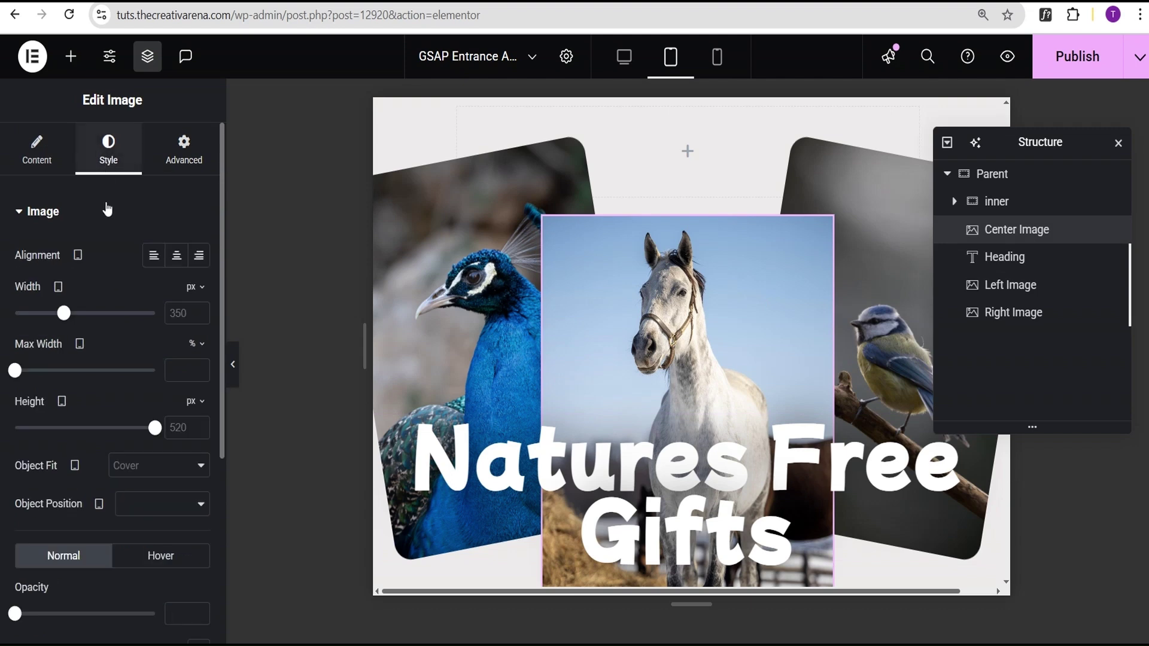
{"action": "left_click", "coordinate": [178, 312]}
{"action": "type", "text": "300"}
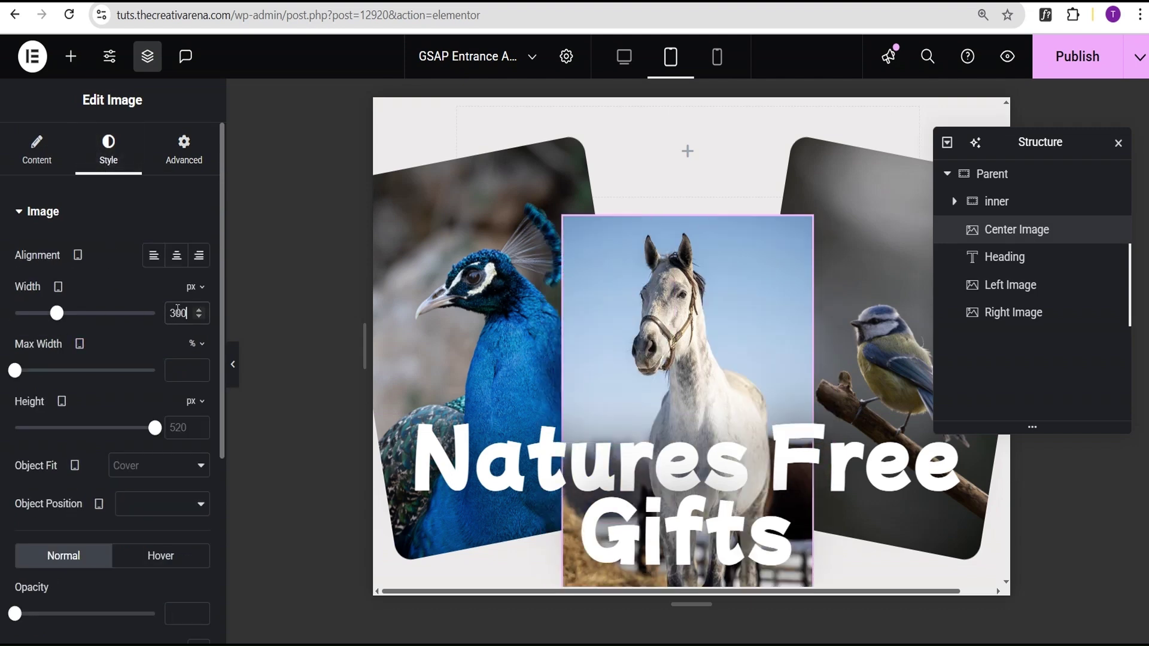
{"action": "left_click", "coordinate": [174, 428]}
{"action": "type", "text": "420"}
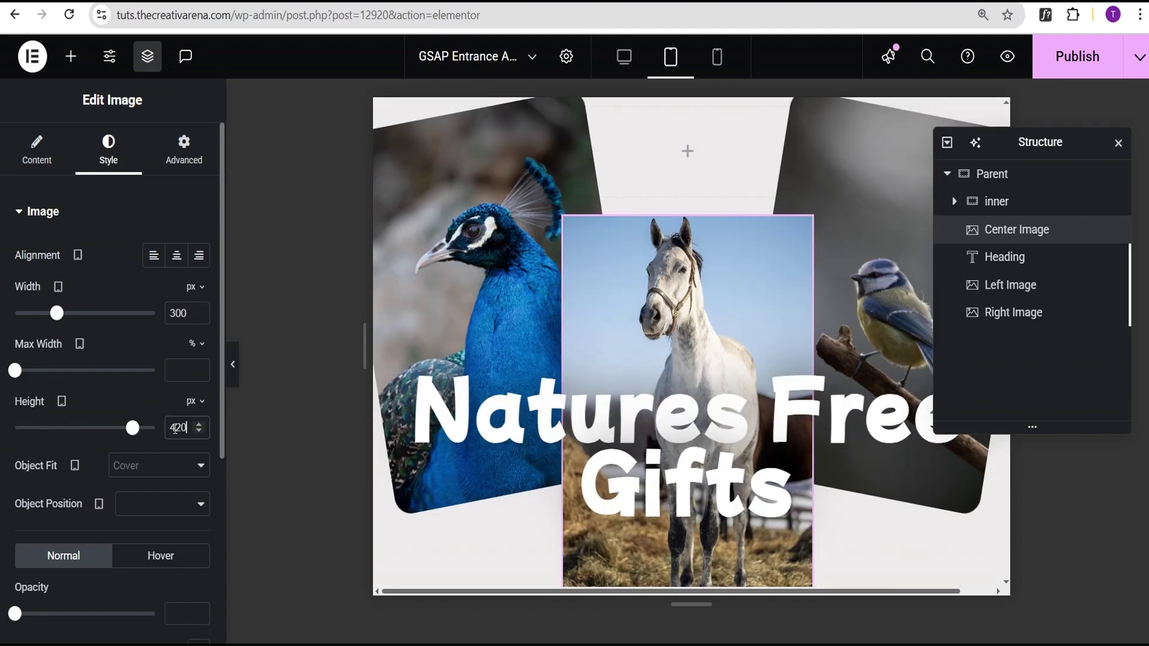
{"action": "scroll", "coordinate": [495, 341], "scroll_direction": "up", "scroll_amount": 2}
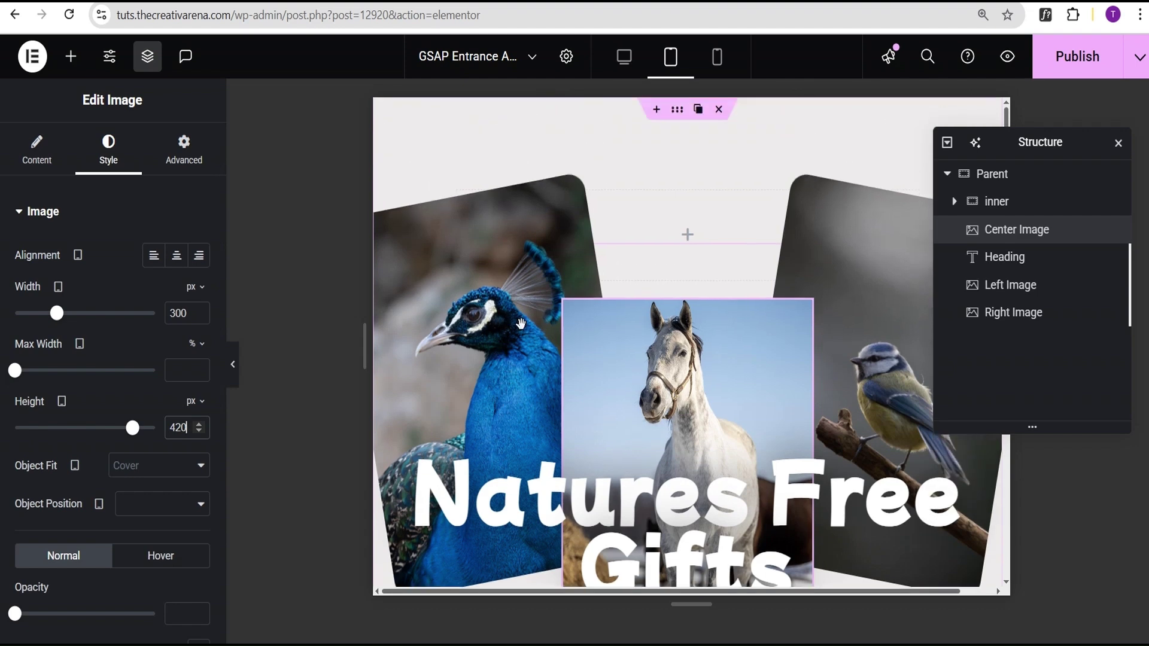
{"action": "left_click", "coordinate": [1015, 286]}
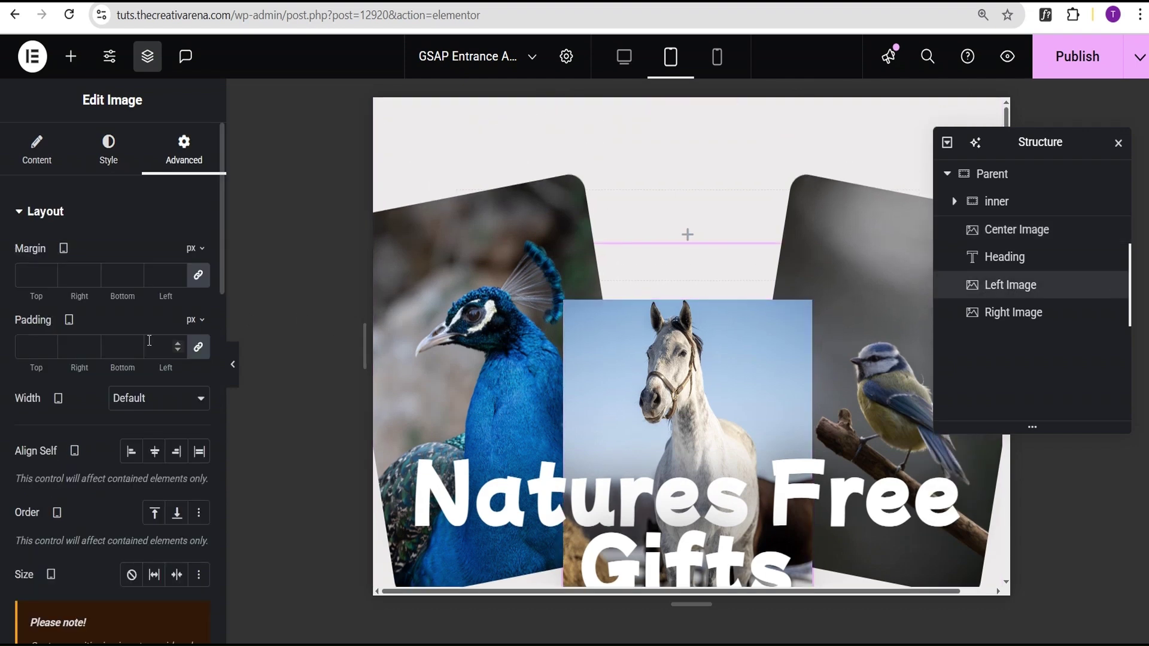
Resize the left peacock image on tablet to 250 px wide by 320 px tall
{"action": "scroll", "coordinate": [137, 240], "scroll_direction": "up", "scroll_amount": 2}
{"action": "left_click", "coordinate": [108, 150]}
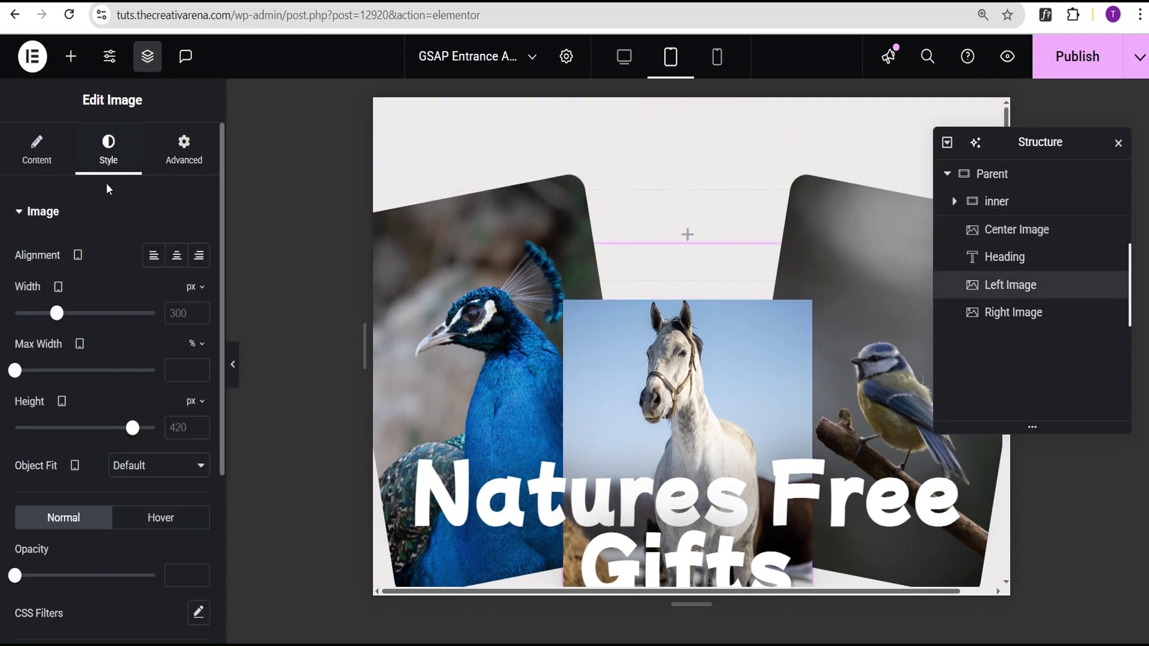
{"action": "scroll", "coordinate": [123, 322], "scroll_direction": "down", "scroll_amount": 2}
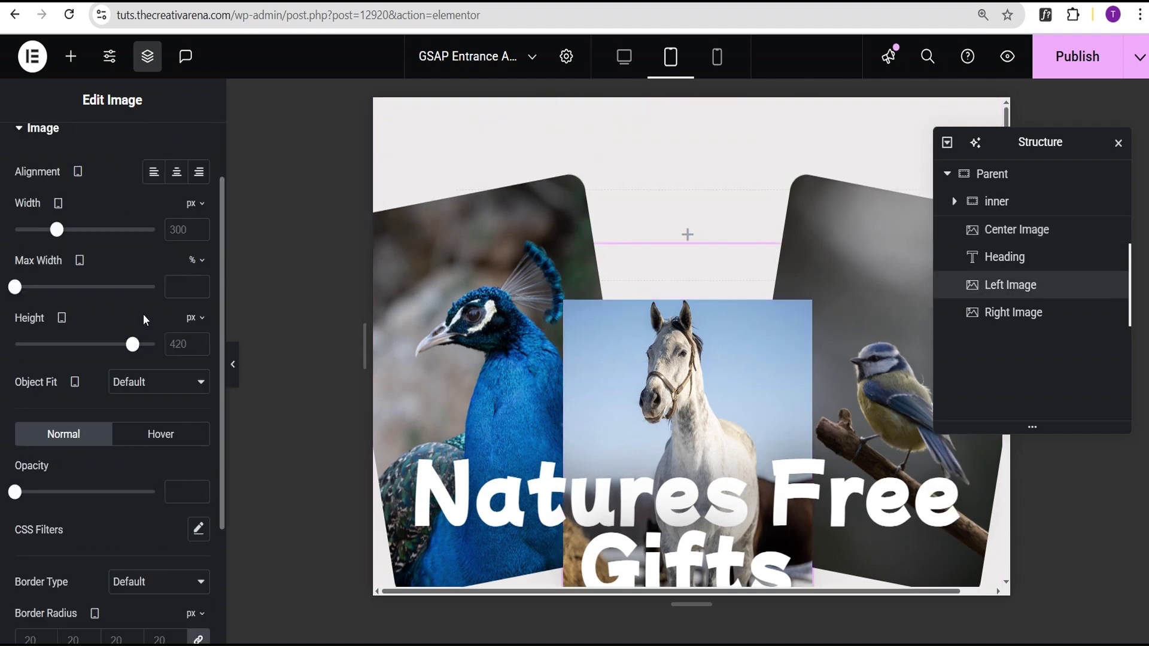
{"action": "double_click", "coordinate": [177, 229]}
{"action": "type", "text": "2"}
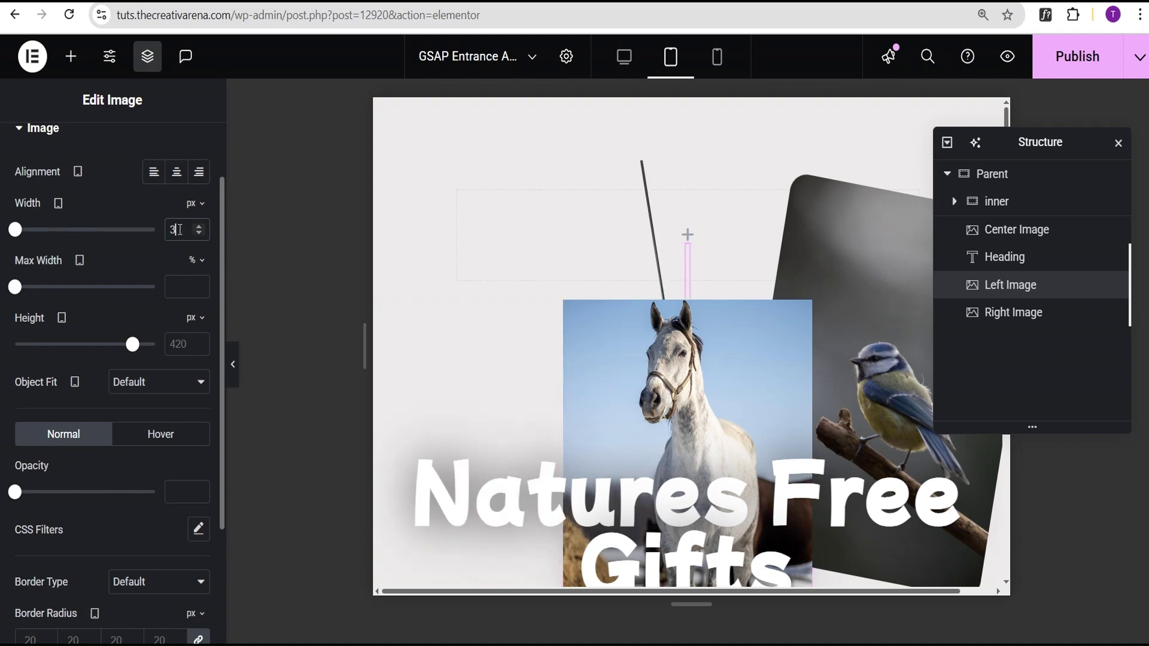
{"action": "type", "text": "50"}
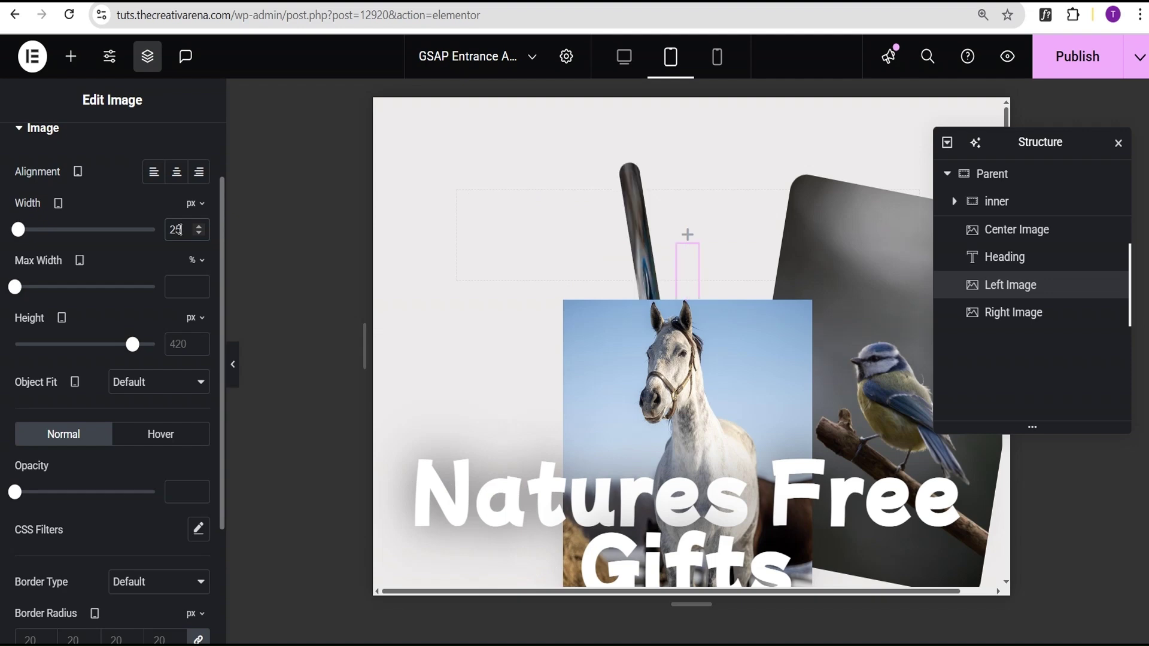
{"action": "left_click", "coordinate": [180, 345]}
{"action": "double_click", "coordinate": [180, 344]}
{"action": "type", "text": "320"}
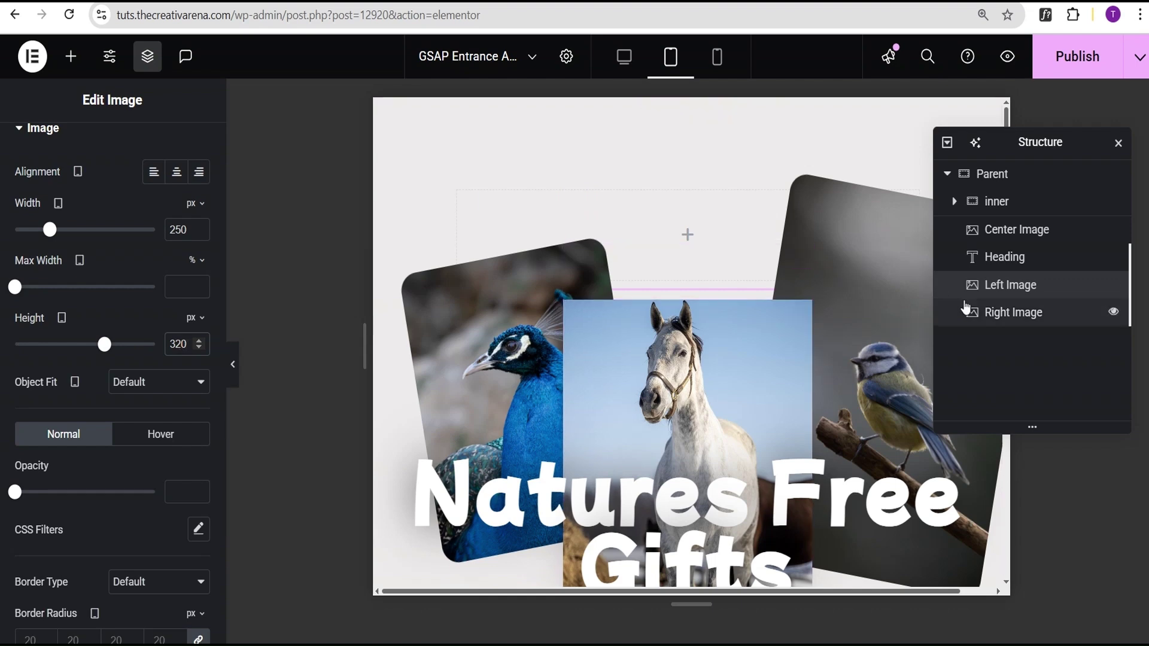
Resize the right bird image on tablet to 250 px wide by 320 px tall
{"action": "left_click", "coordinate": [1009, 313]}
{"action": "left_click", "coordinate": [108, 150]}
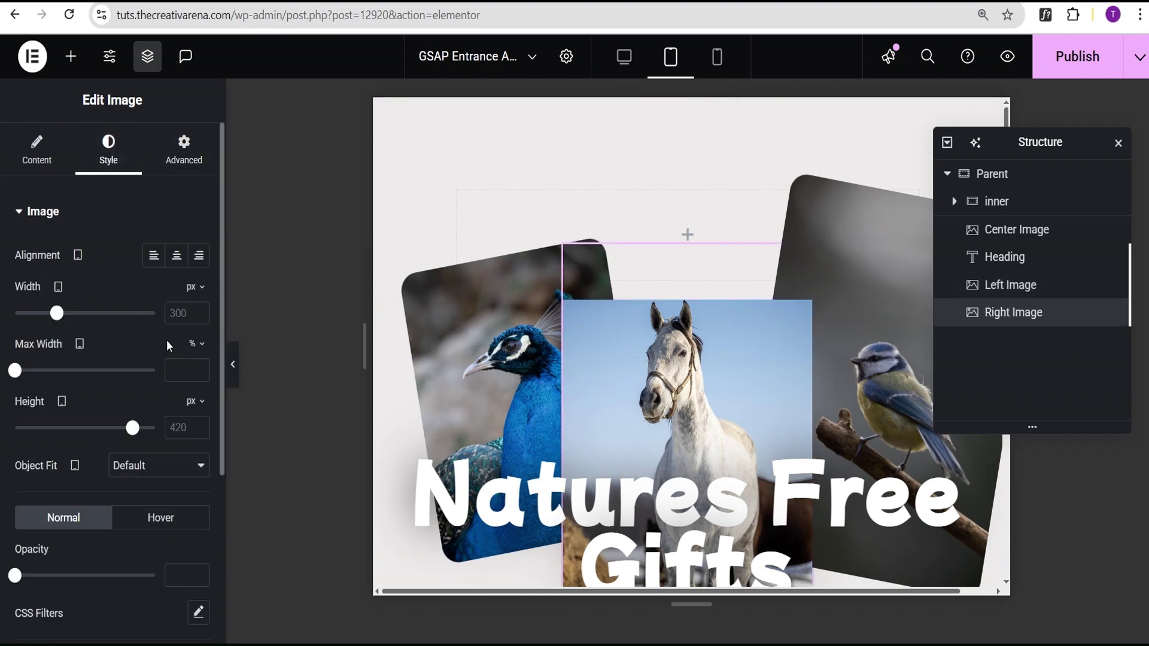
{"action": "double_click", "coordinate": [179, 312]}
{"action": "type", "text": "250"}
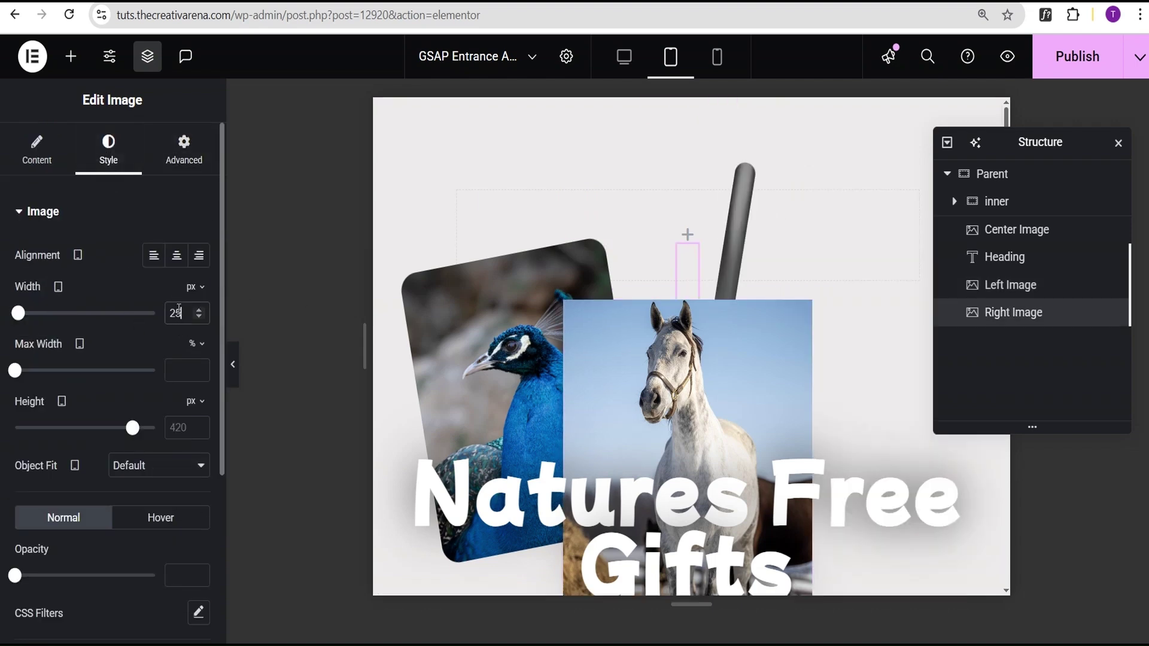
{"action": "left_click", "coordinate": [171, 425]}
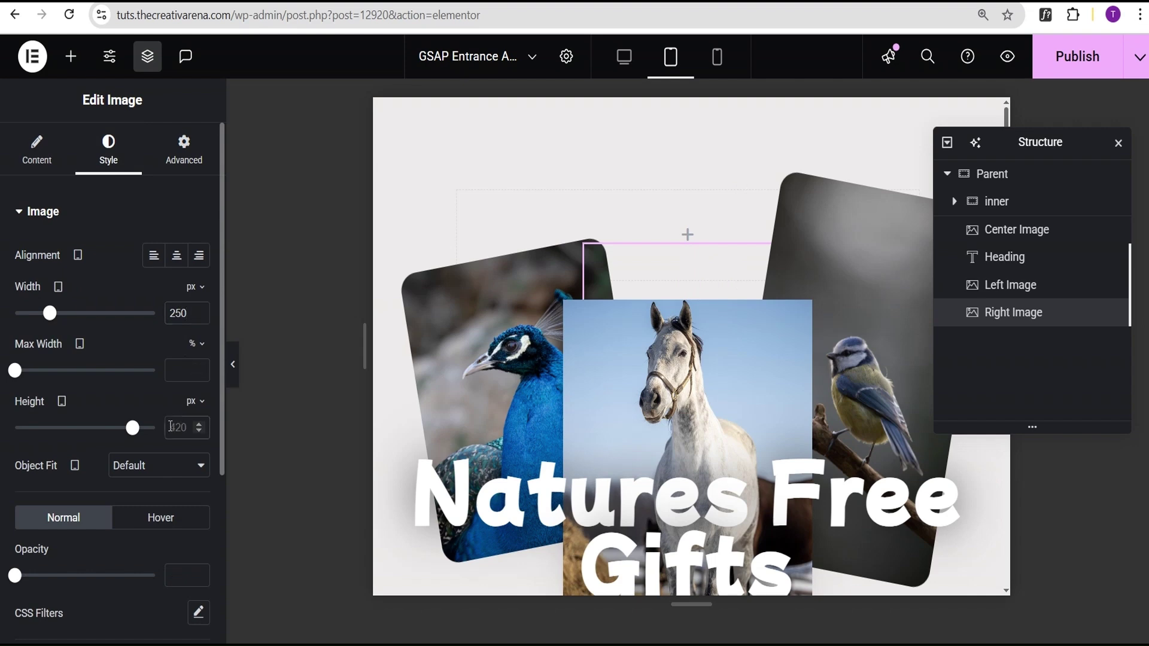
{"action": "type", "text": "320"}
{"action": "scroll", "coordinate": [598, 377], "scroll_direction": "down", "scroll_amount": 3}
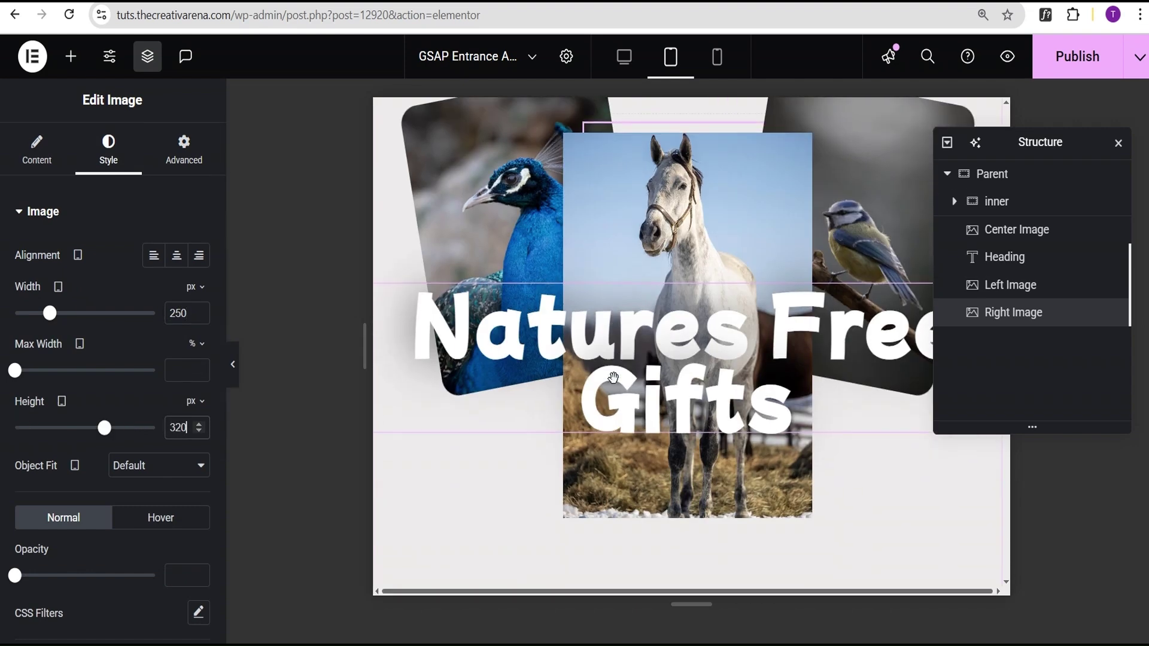
Select the heading and set its tablet font size to 4
{"action": "left_click", "coordinate": [1027, 258]}
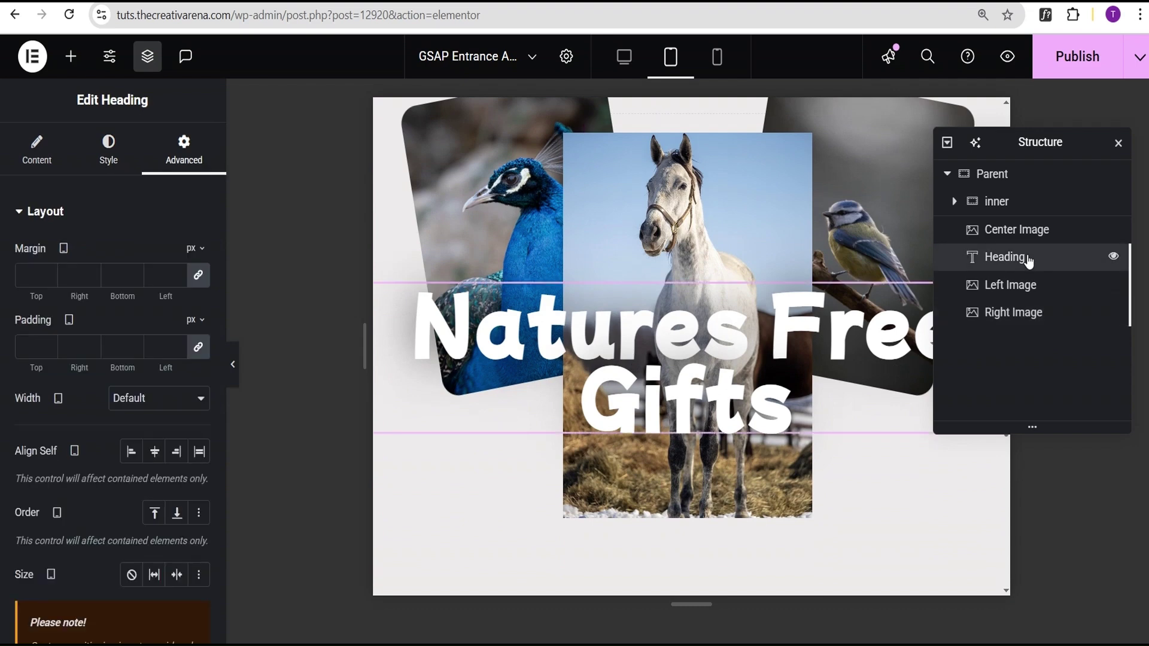
{"action": "left_click", "coordinate": [110, 159]}
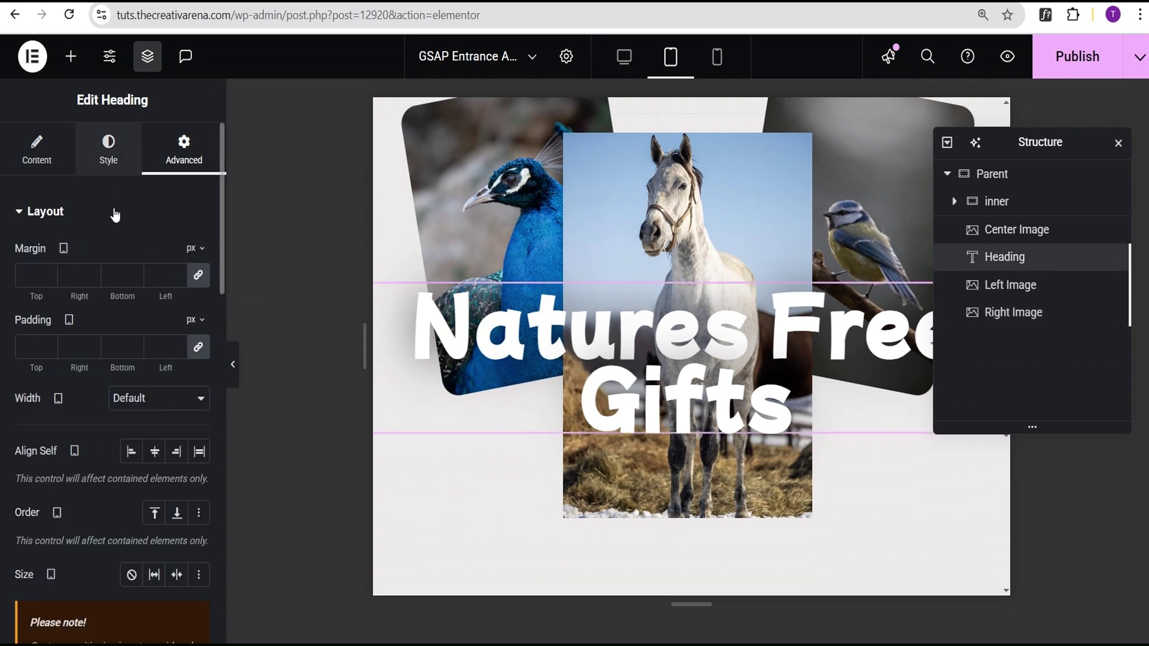
{"action": "left_click", "coordinate": [198, 305]}
{"action": "scroll", "coordinate": [150, 443], "scroll_direction": "down", "scroll_amount": 2}
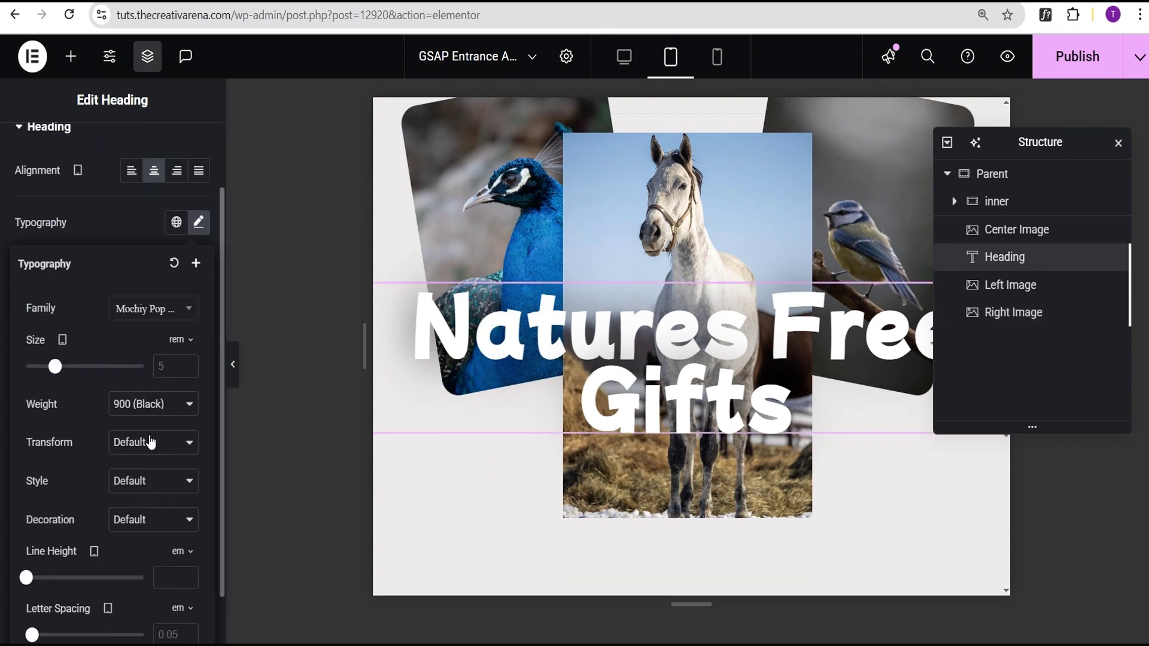
{"action": "left_click", "coordinate": [168, 363]}
{"action": "type", "text": "4"}
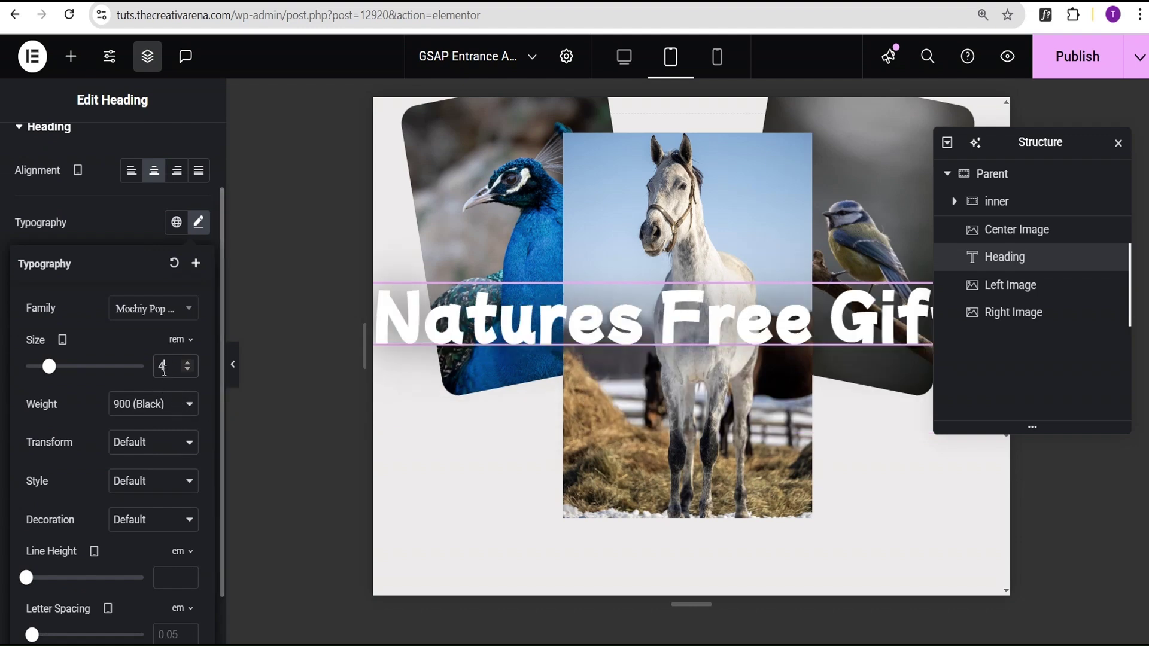
{"action": "left_click", "coordinate": [233, 365]}
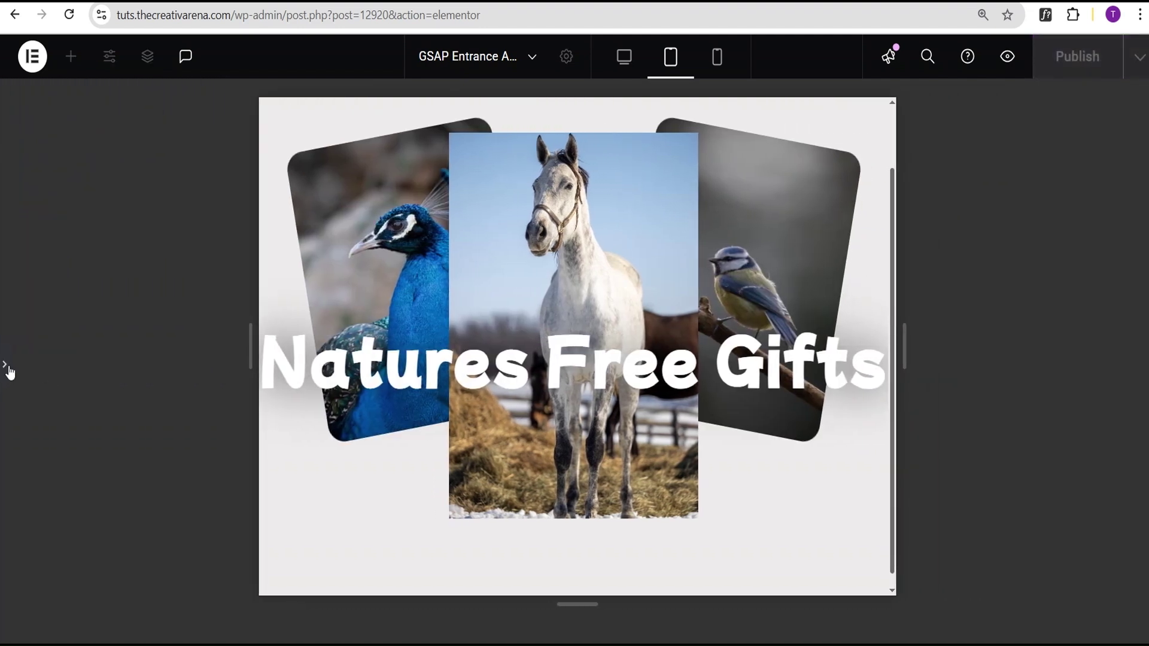
{"action": "left_click", "coordinate": [8, 368]}
Change the tablet heading size to 3.5 rem and switch to the mobile layout
{"action": "left_click", "coordinate": [198, 222]}
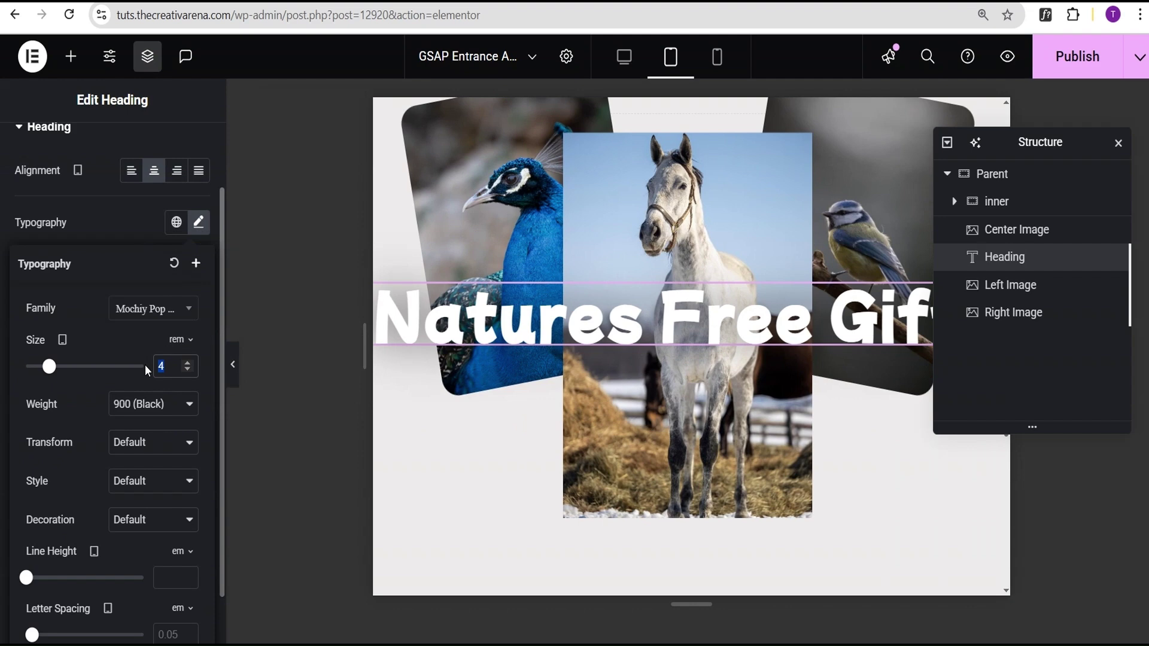
{"action": "type", "text": "3.5"}
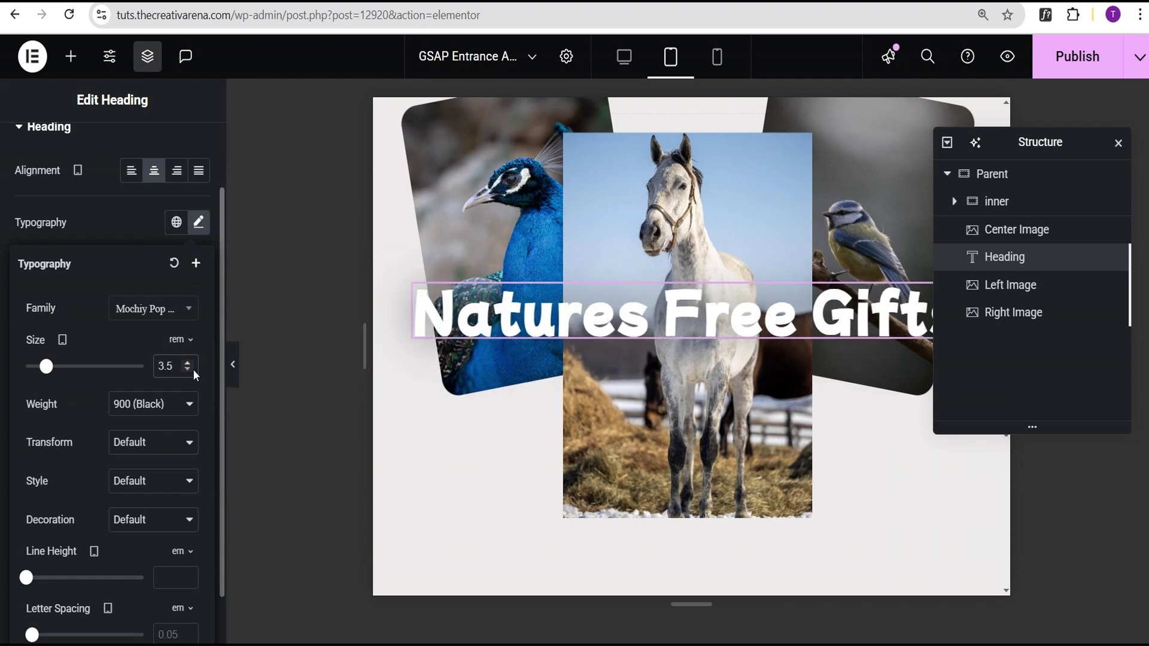
{"action": "left_click", "coordinate": [233, 365]}
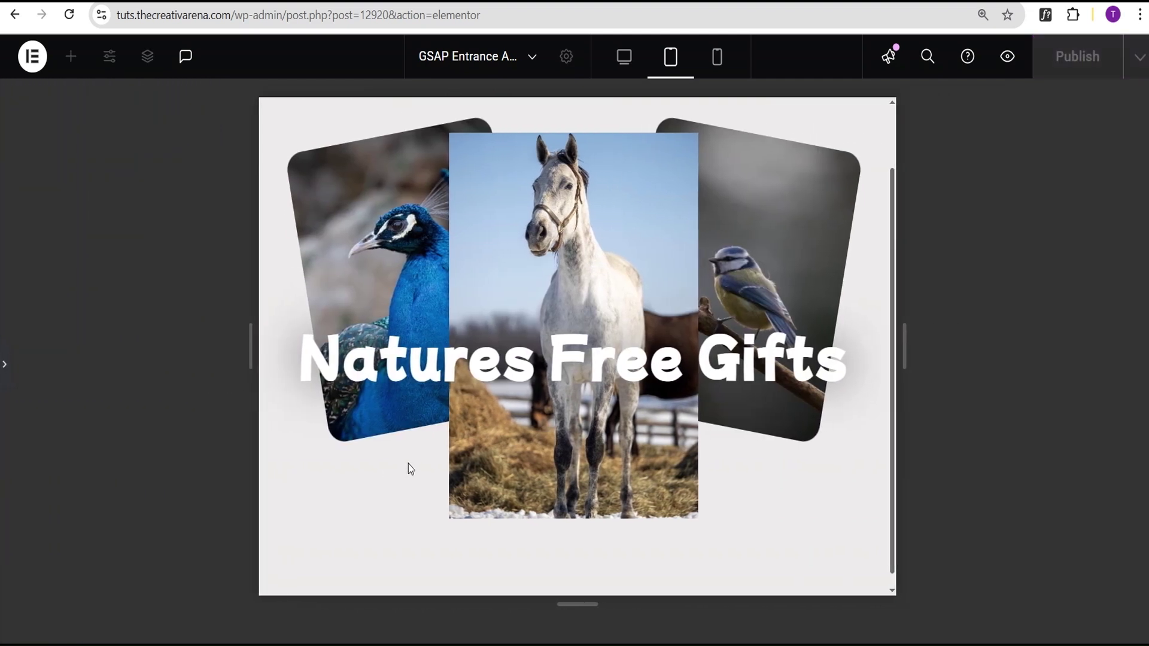
{"action": "scroll", "coordinate": [540, 411], "scroll_direction": "up", "scroll_amount": 2}
{"action": "scroll", "coordinate": [540, 412], "scroll_direction": "down", "scroll_amount": 3}
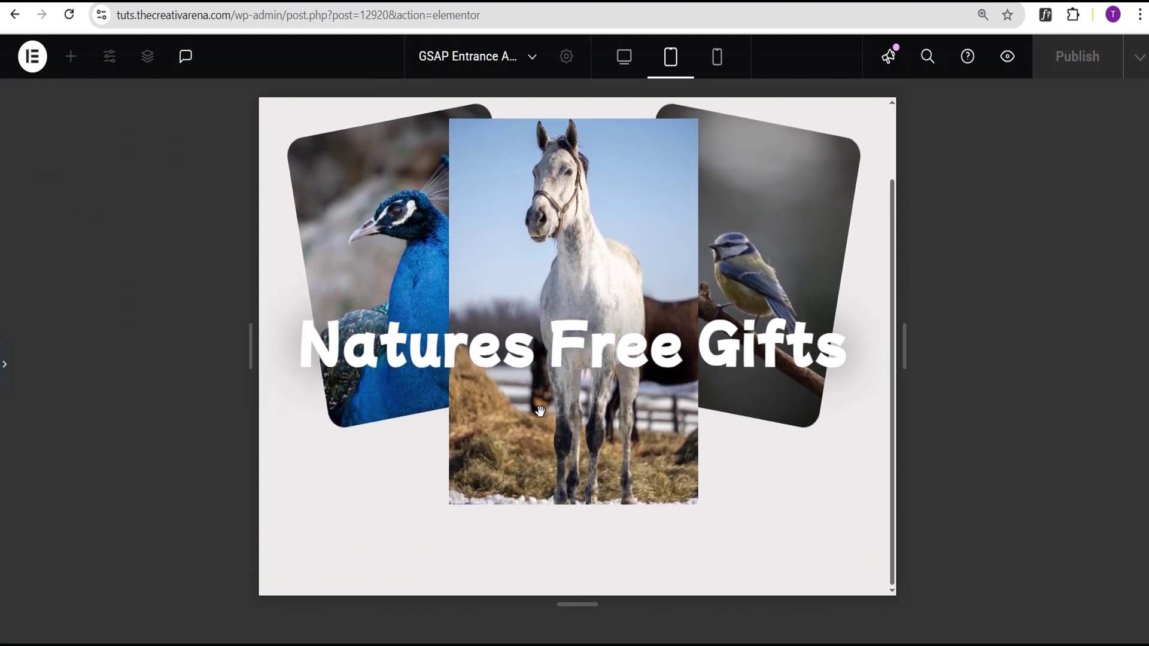
{"action": "scroll", "coordinate": [540, 412], "scroll_direction": "up", "scroll_amount": 3}
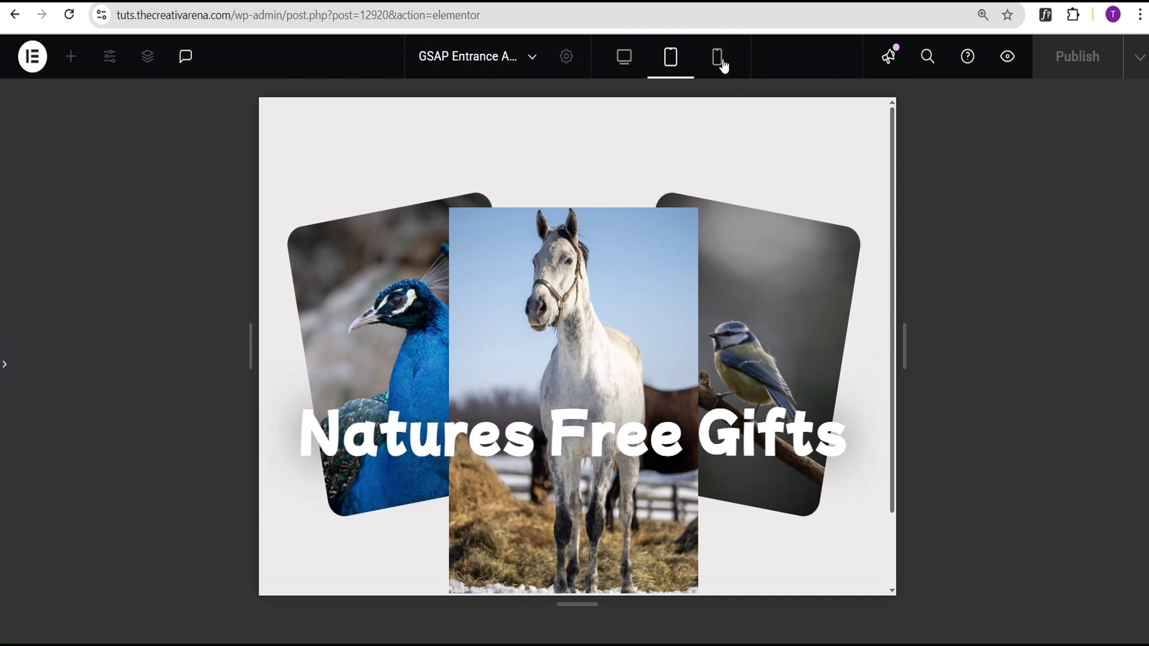
{"action": "left_click", "coordinate": [720, 60]}
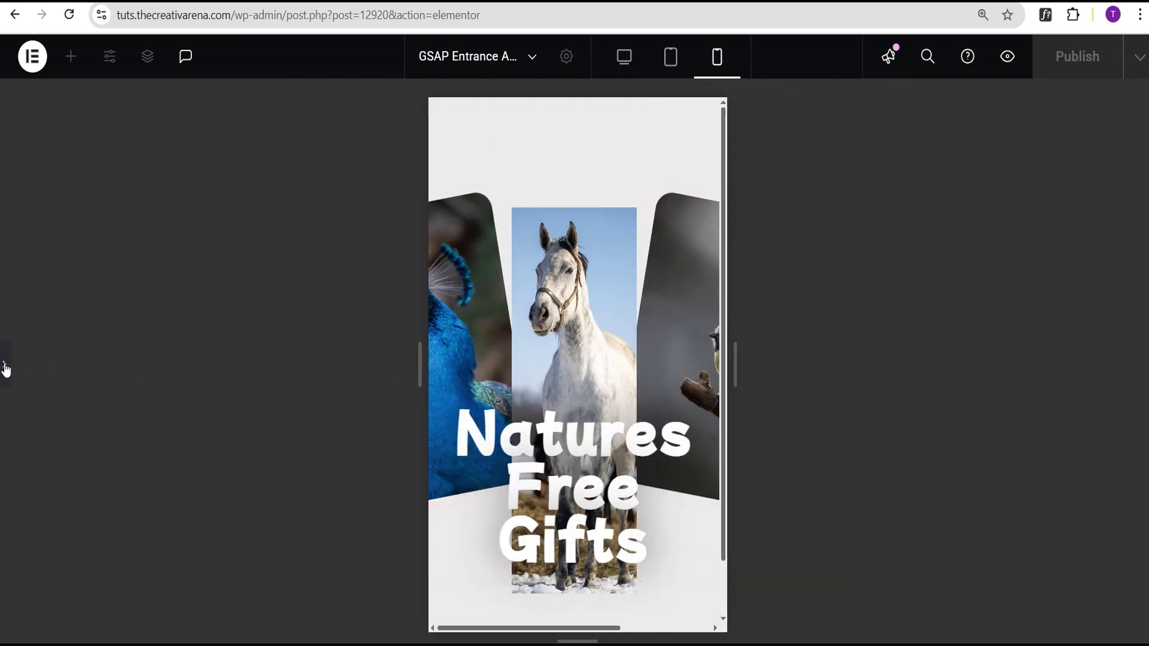
{"action": "left_click", "coordinate": [6, 370]}
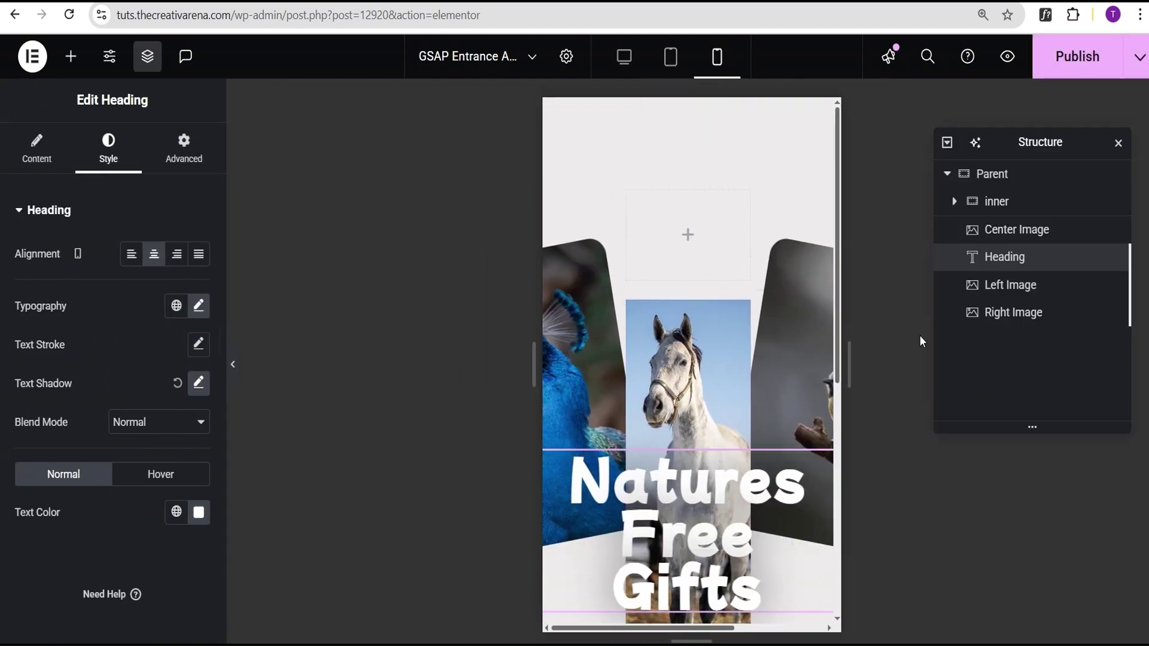
Set the Parent container's mobile padding to 100 px top and bottom, 20 px left and right
{"action": "left_click", "coordinate": [991, 173]}
{"action": "left_click", "coordinate": [182, 157]}
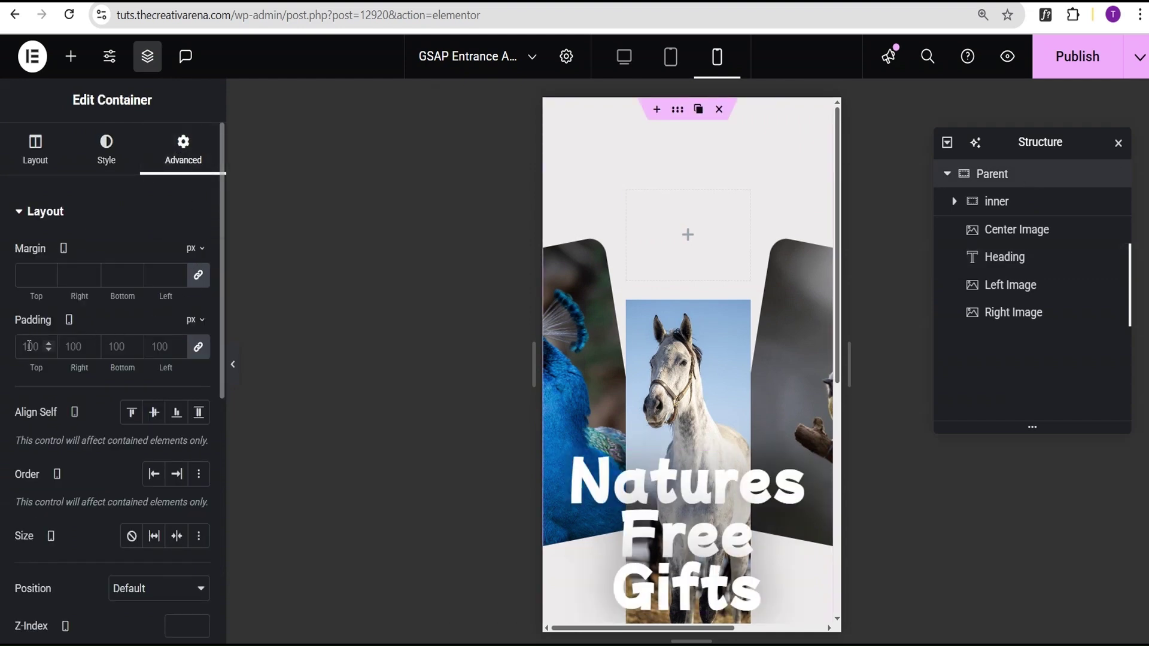
{"action": "left_click", "coordinate": [198, 347]}
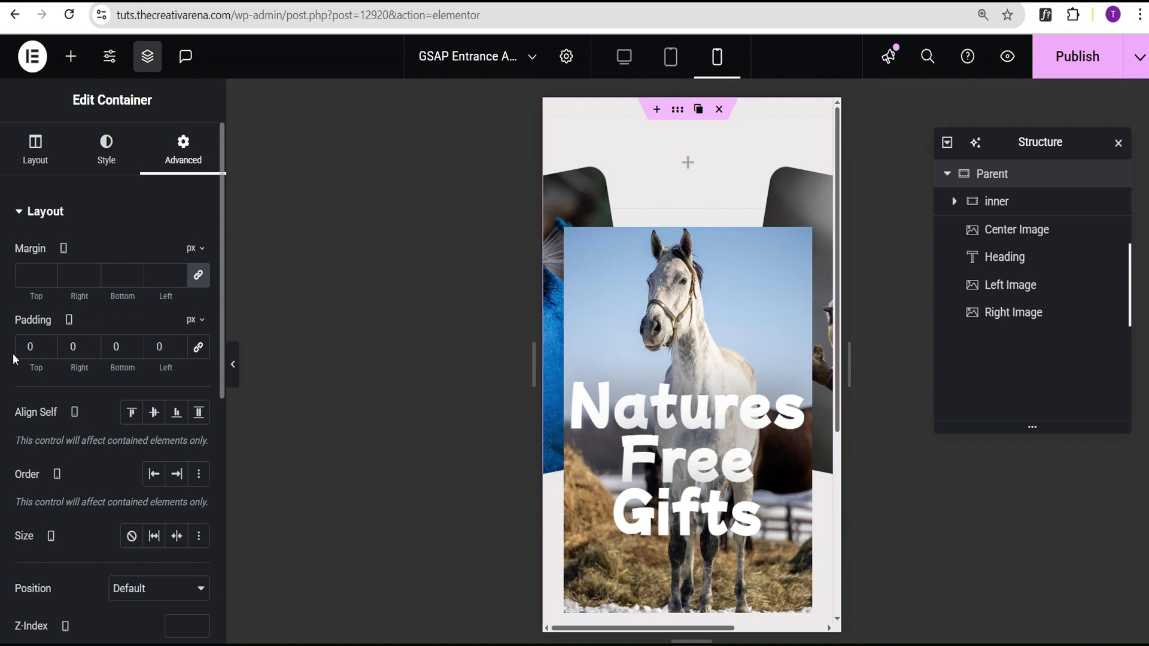
{"action": "left_click", "coordinate": [28, 348]}
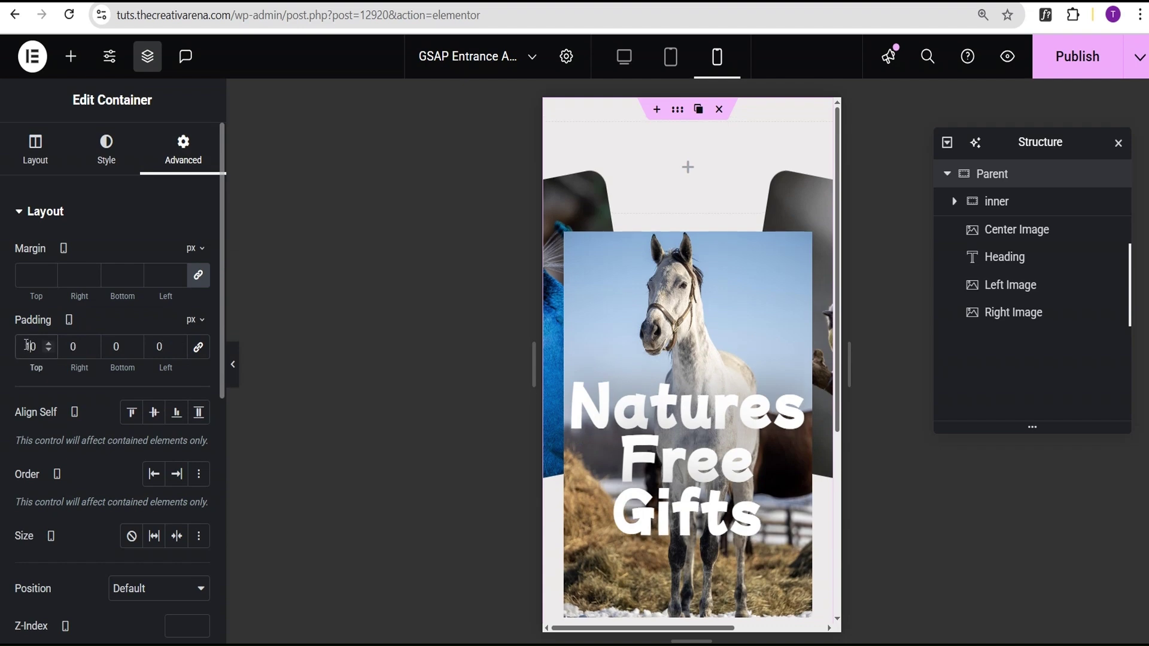
{"action": "type", "text": "10"}
{"action": "left_click", "coordinate": [109, 347]}
{"action": "type", "text": "10"}
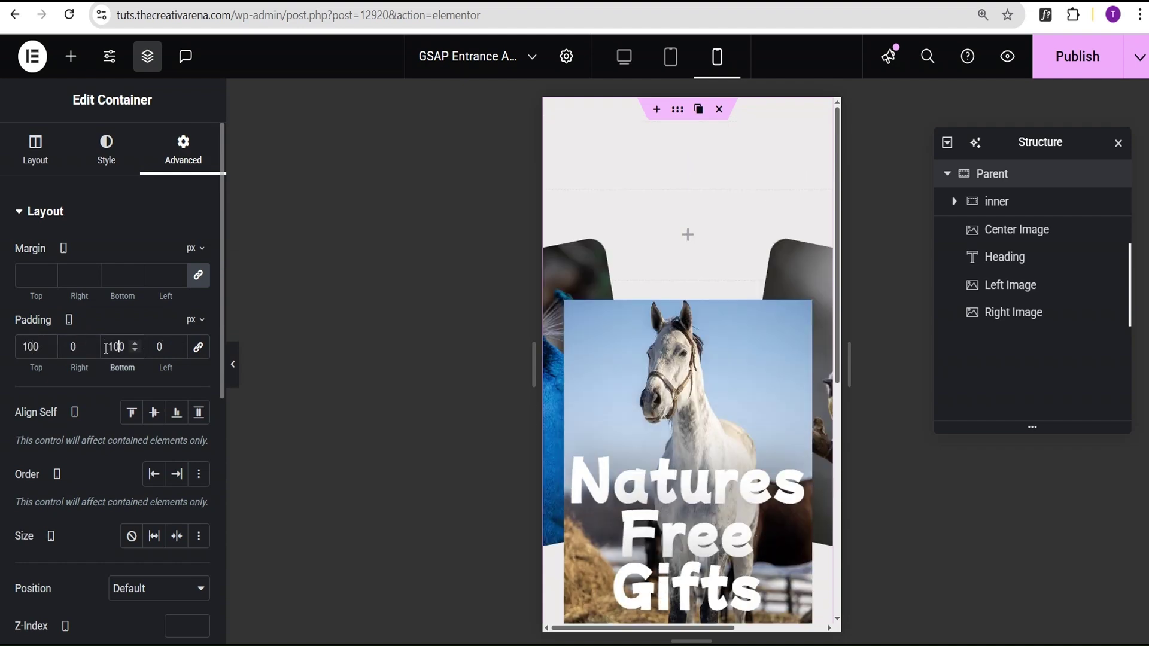
{"action": "left_click", "coordinate": [67, 347]}
{"action": "type", "text": "2"}
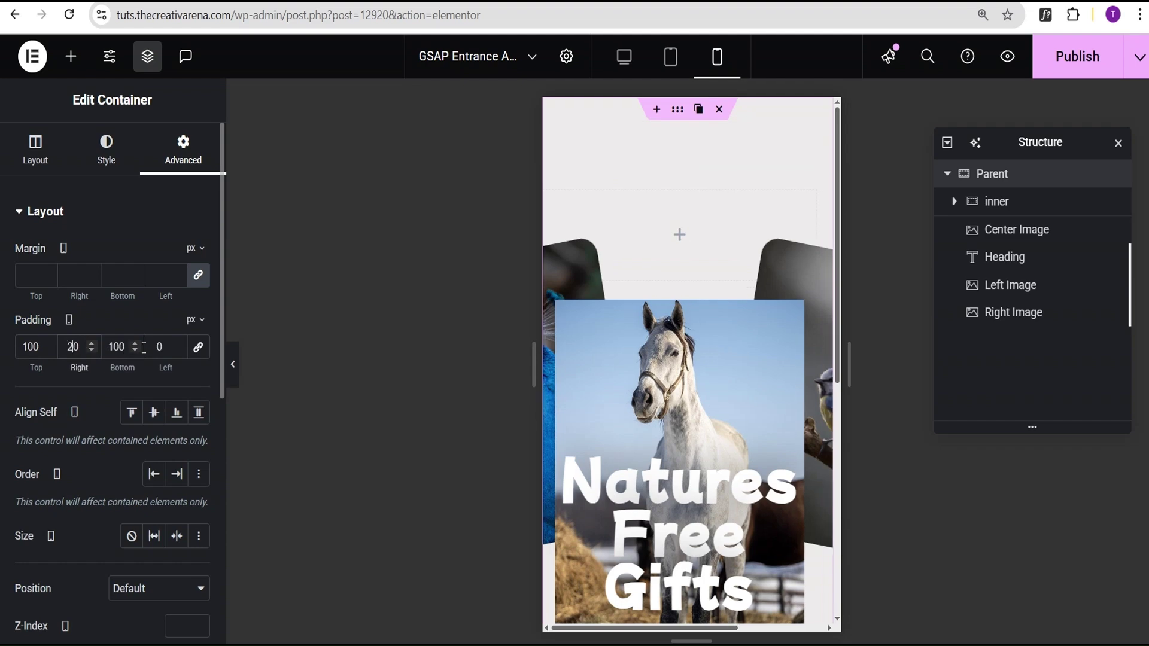
{"action": "left_click", "coordinate": [151, 347]}
{"action": "type", "text": "2"}
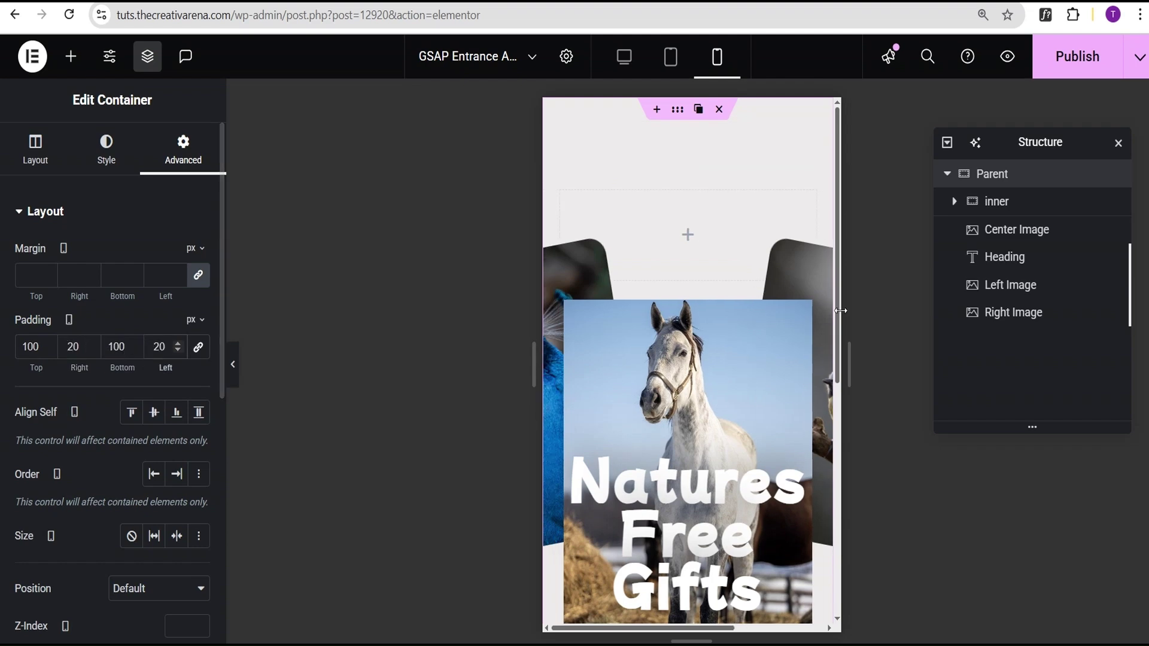
{"action": "left_click", "coordinate": [1023, 236]}
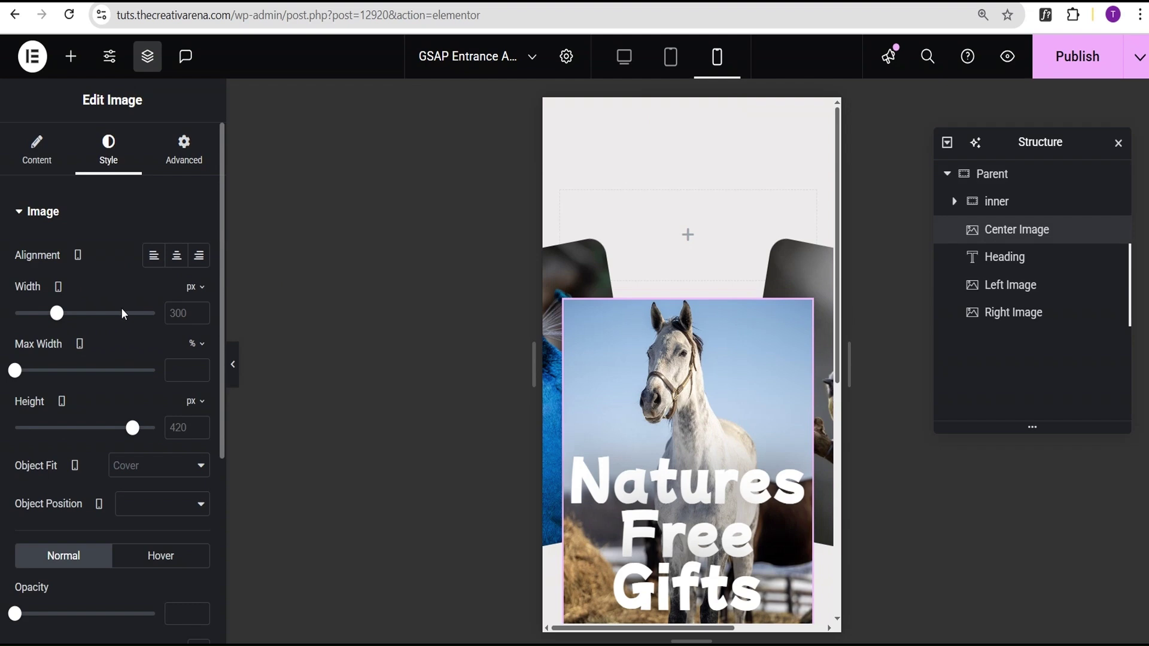
Resize the mobile centre image to 250 px wide by 320 px tall
{"action": "left_click", "coordinate": [175, 313]}
{"action": "type", "text": "250"}
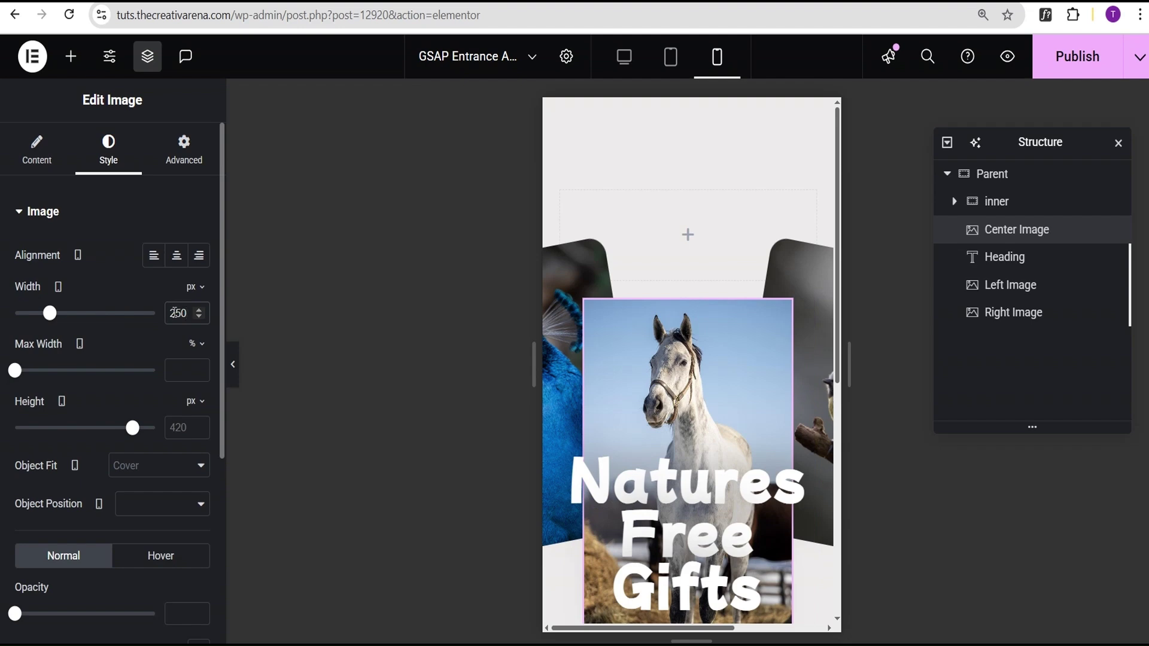
{"action": "left_click", "coordinate": [171, 426]}
{"action": "type", "text": "320"}
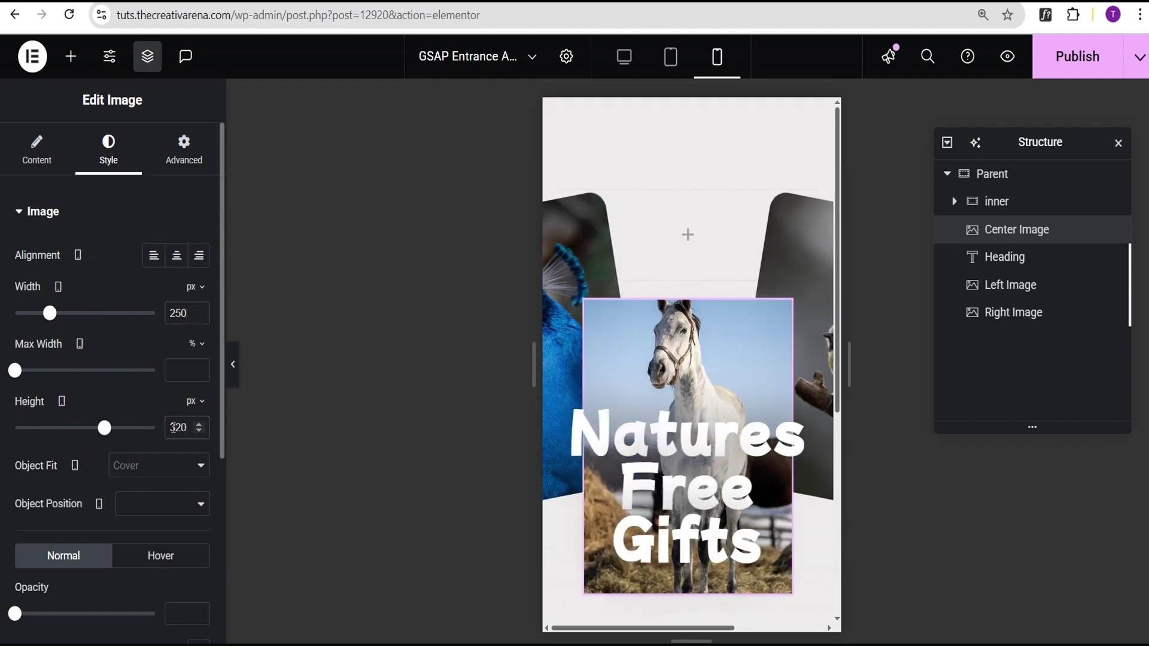
Resize both mobile side images, left and right, to 200 px wide by 220 px tall
{"action": "left_click", "coordinate": [1004, 289]}
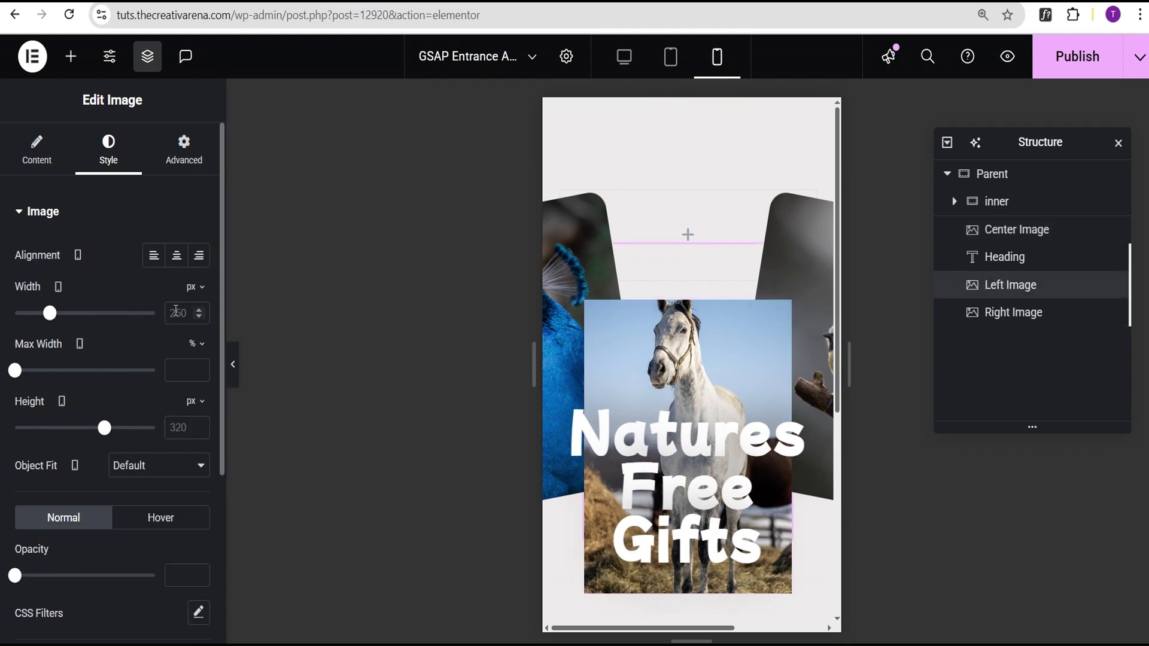
{"action": "type", "text": "200"}
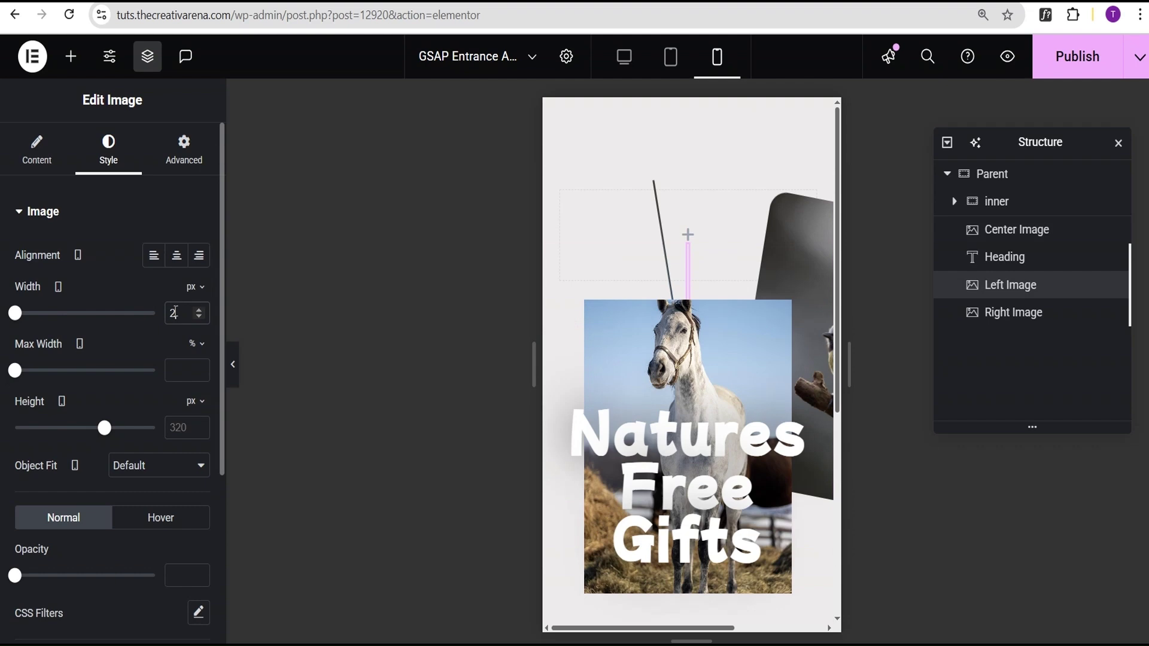
{"action": "left_click", "coordinate": [177, 432]}
{"action": "type", "text": "22"}
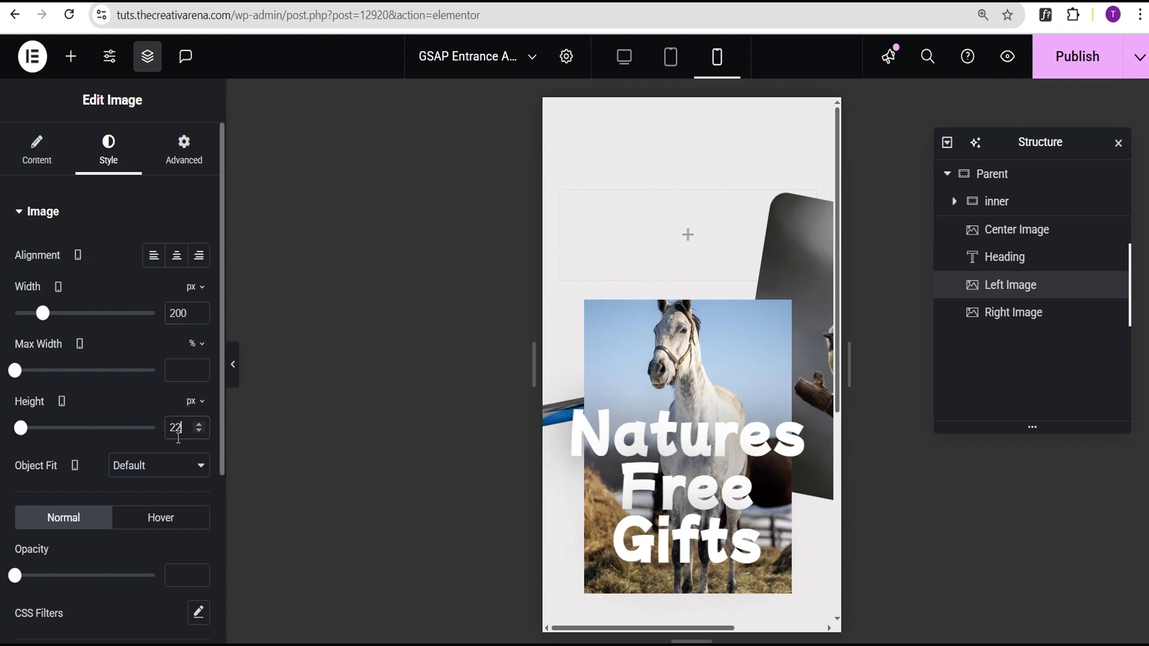
{"action": "type", "text": "0"}
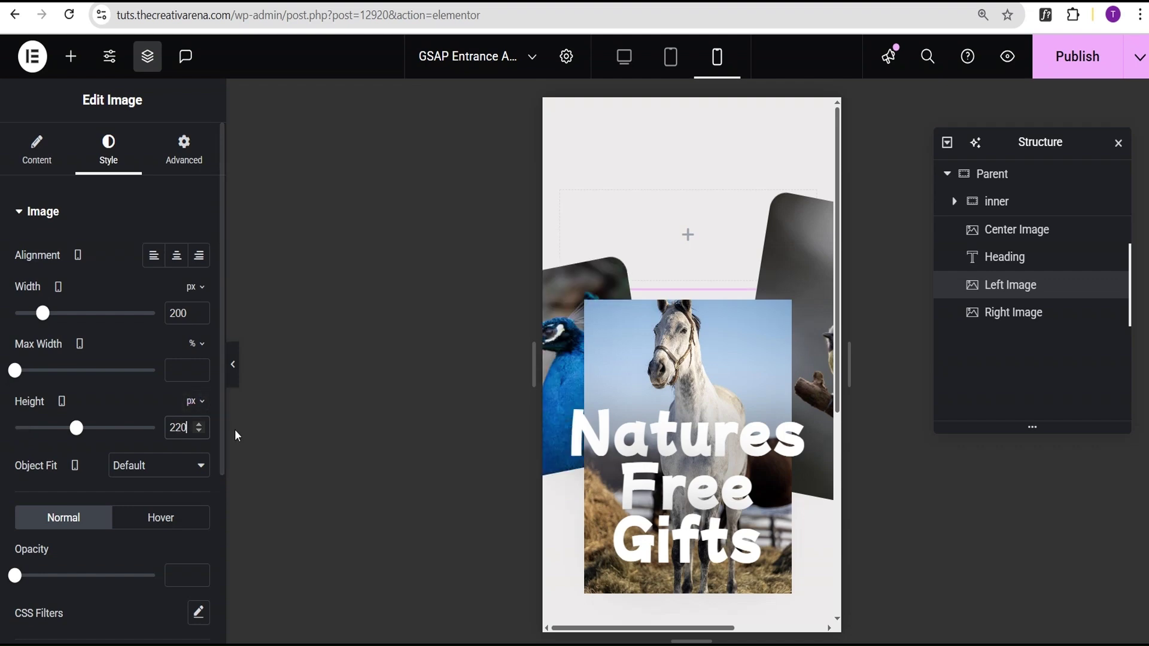
{"action": "left_click", "coordinate": [1031, 324]}
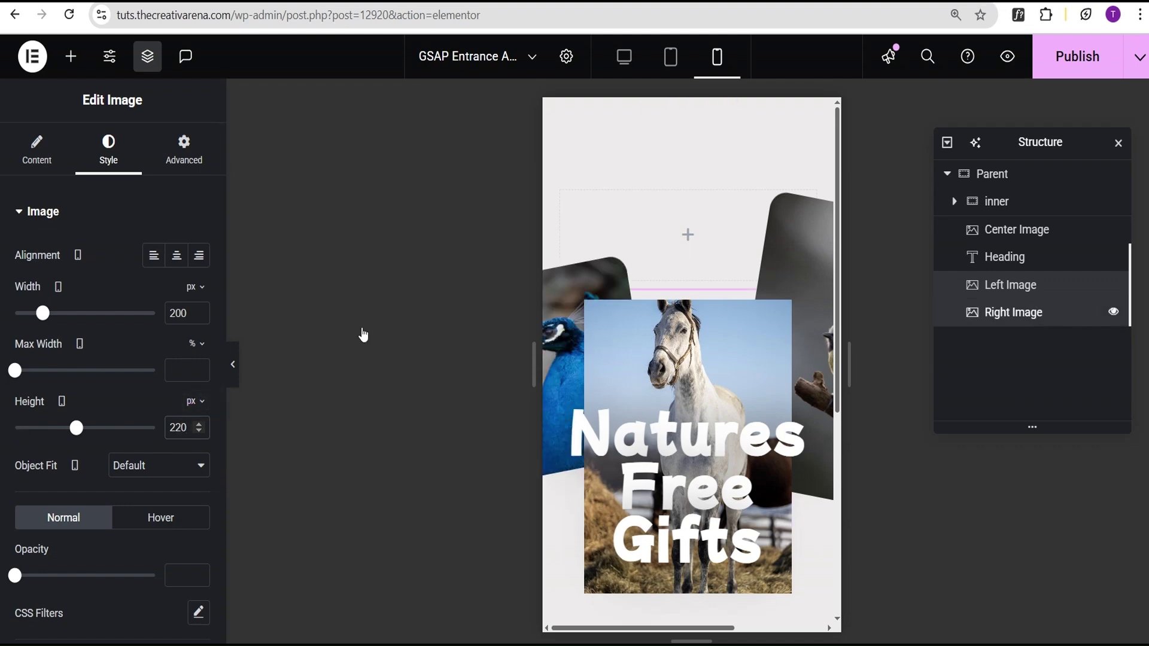
{"action": "left_click", "coordinate": [177, 313]}
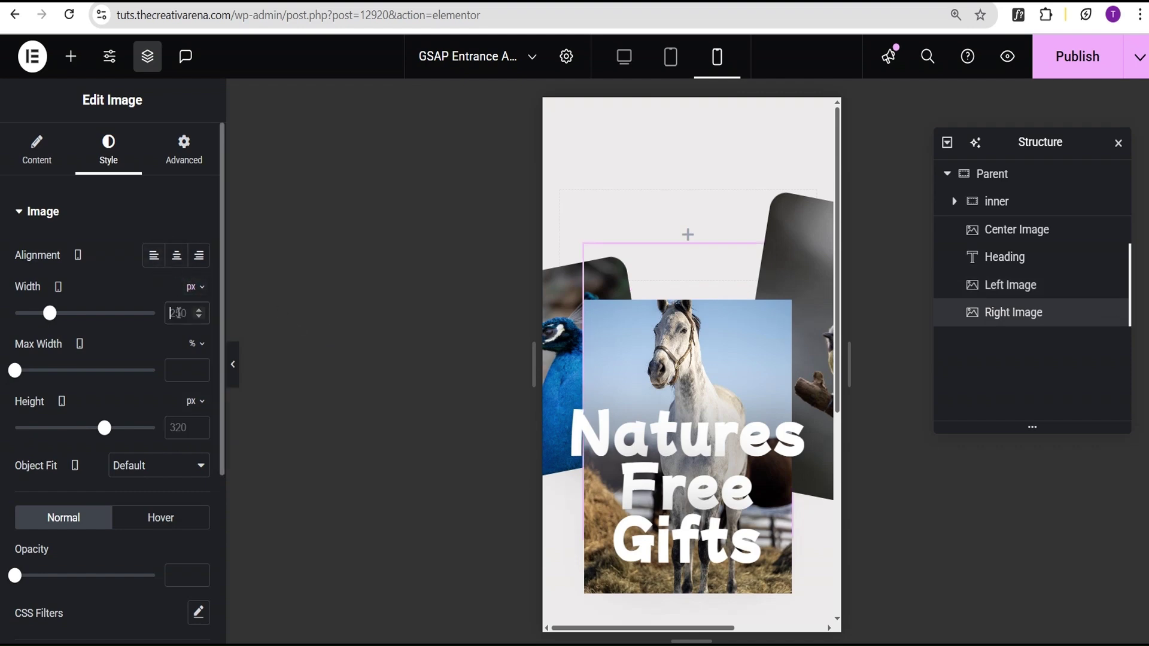
{"action": "double_click", "coordinate": [179, 314]}
{"action": "type", "text": "200"}
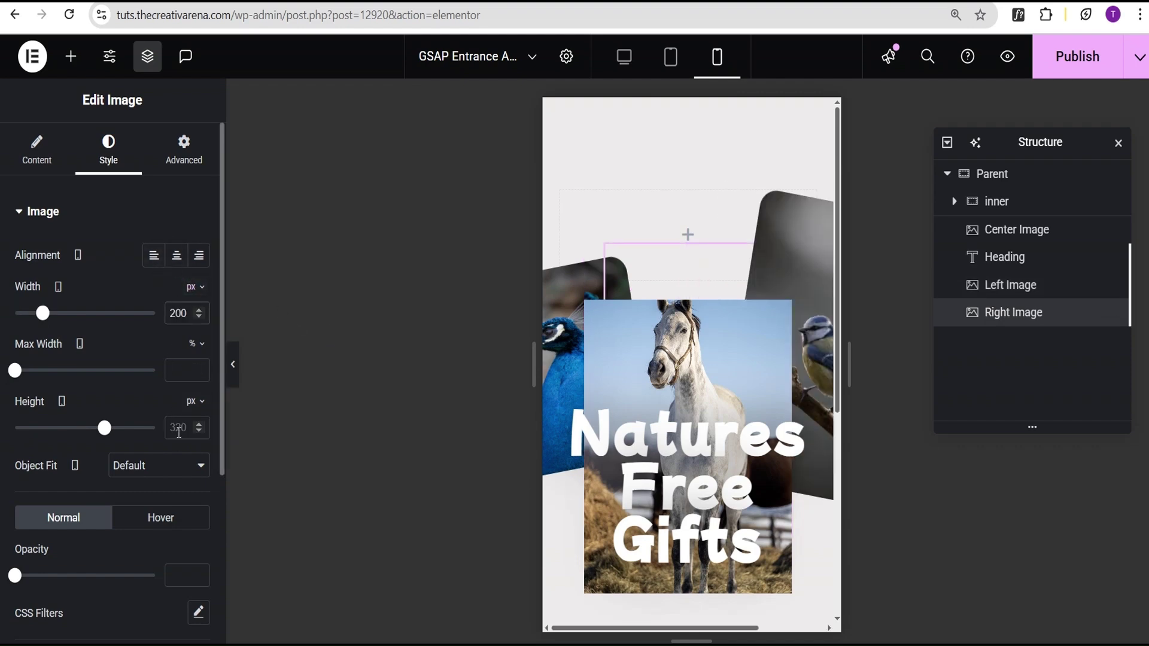
{"action": "left_click", "coordinate": [178, 428]}
{"action": "double_click", "coordinate": [178, 428]}
{"action": "type", "text": "220"}
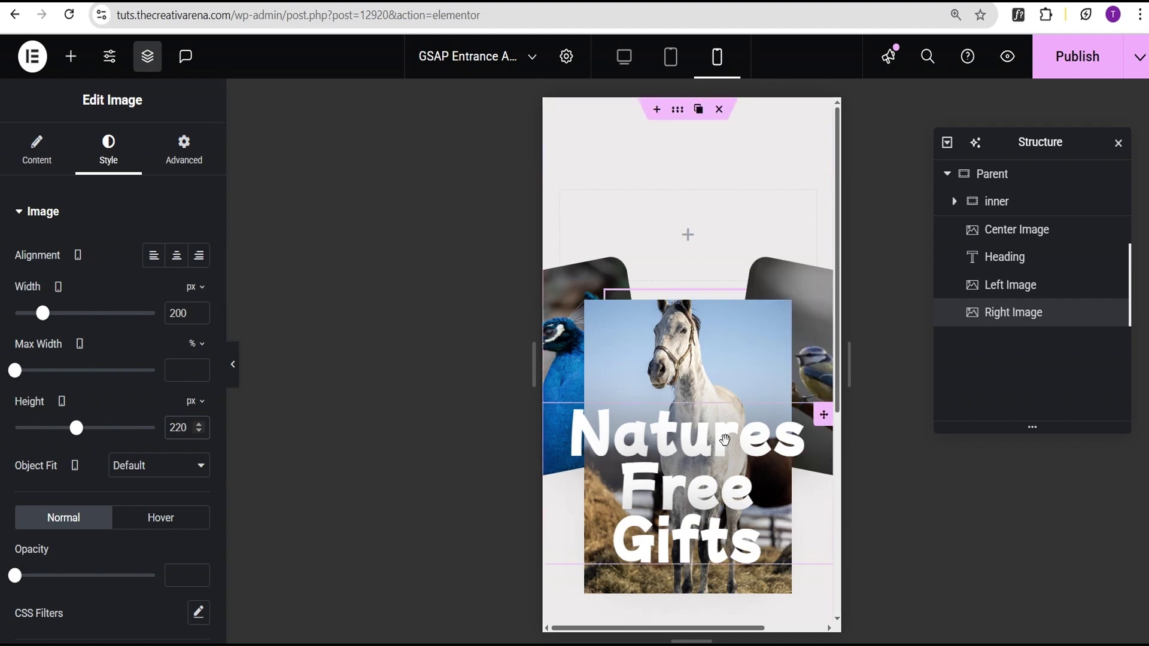
{"action": "left_click", "coordinate": [1025, 266]}
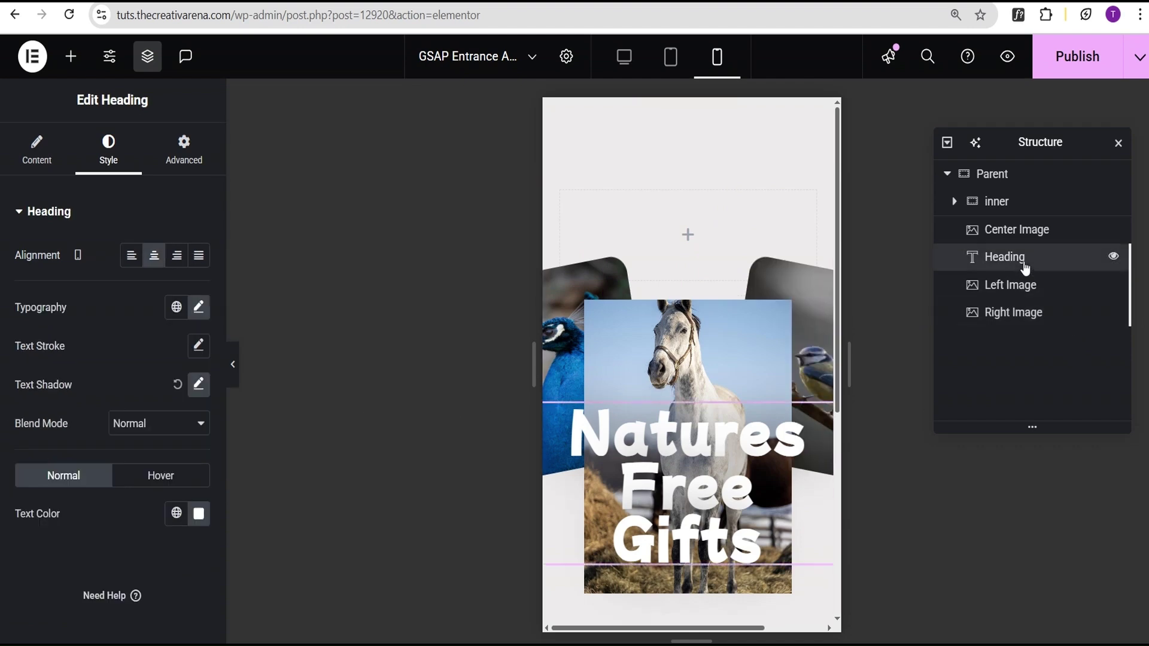
Set the mobile heading font size to 2 rem and return to the desktop preview
{"action": "left_click", "coordinate": [199, 307]}
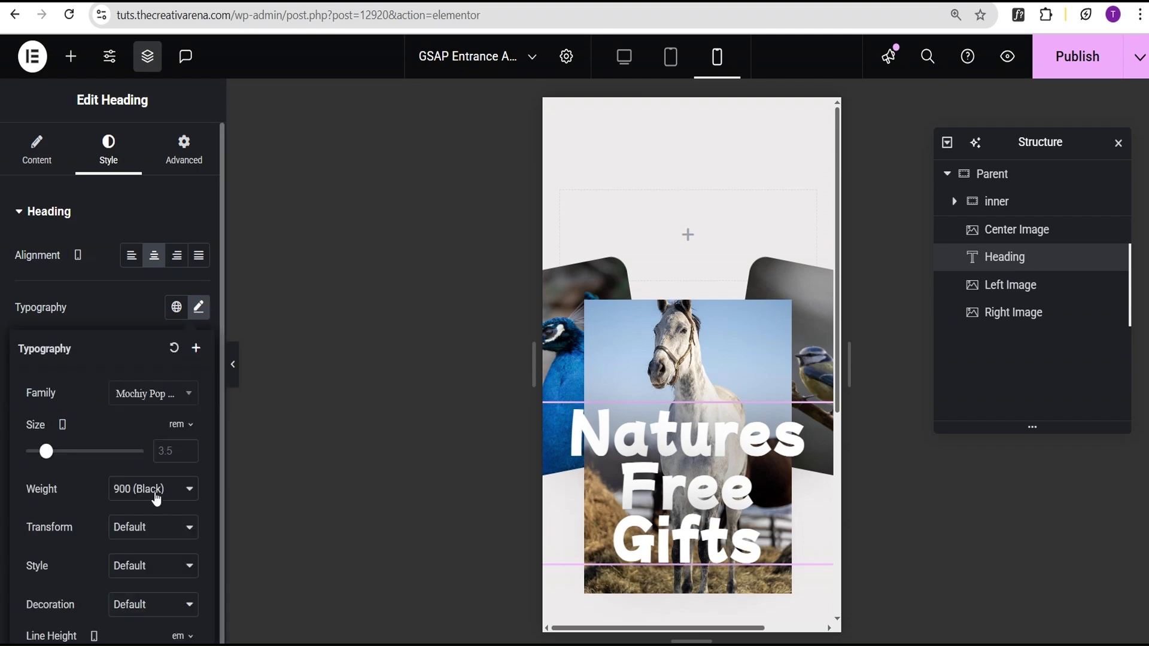
{"action": "double_click", "coordinate": [161, 452]}
{"action": "type", "text": "1"}
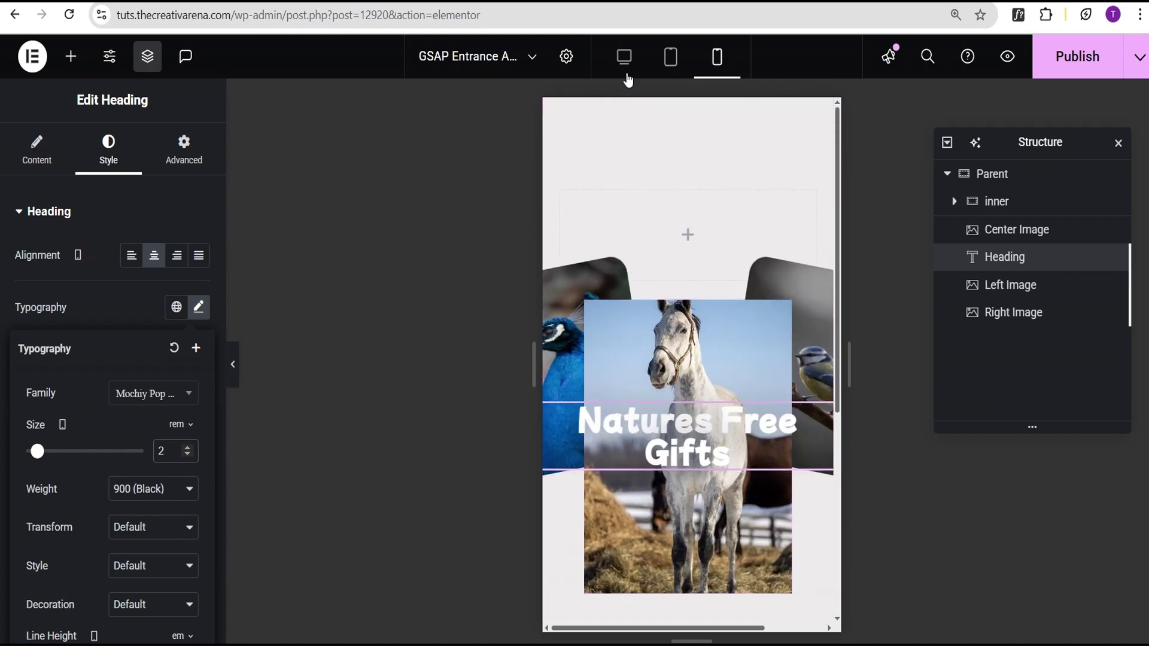
{"action": "left_click", "coordinate": [625, 65]}
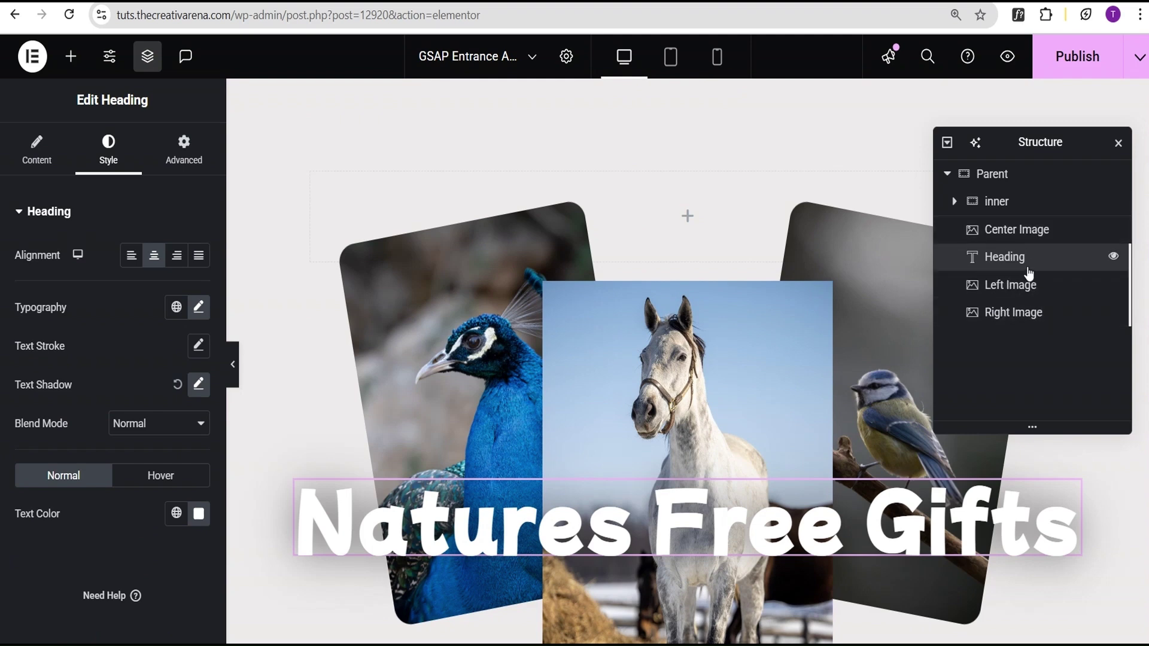
{"action": "left_click", "coordinate": [1021, 182]}
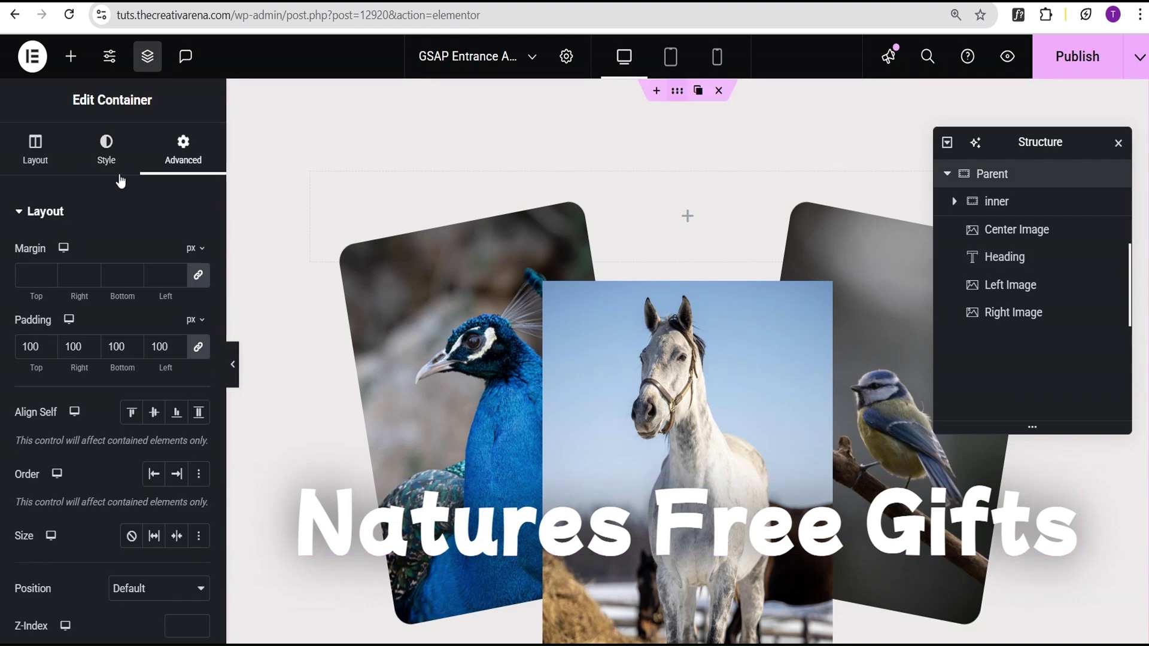
Set the Parent container's Motion Effects entrance animation to Fade In at Normal duration
{"action": "scroll", "coordinate": [122, 257], "scroll_direction": "down", "scroll_amount": 8}
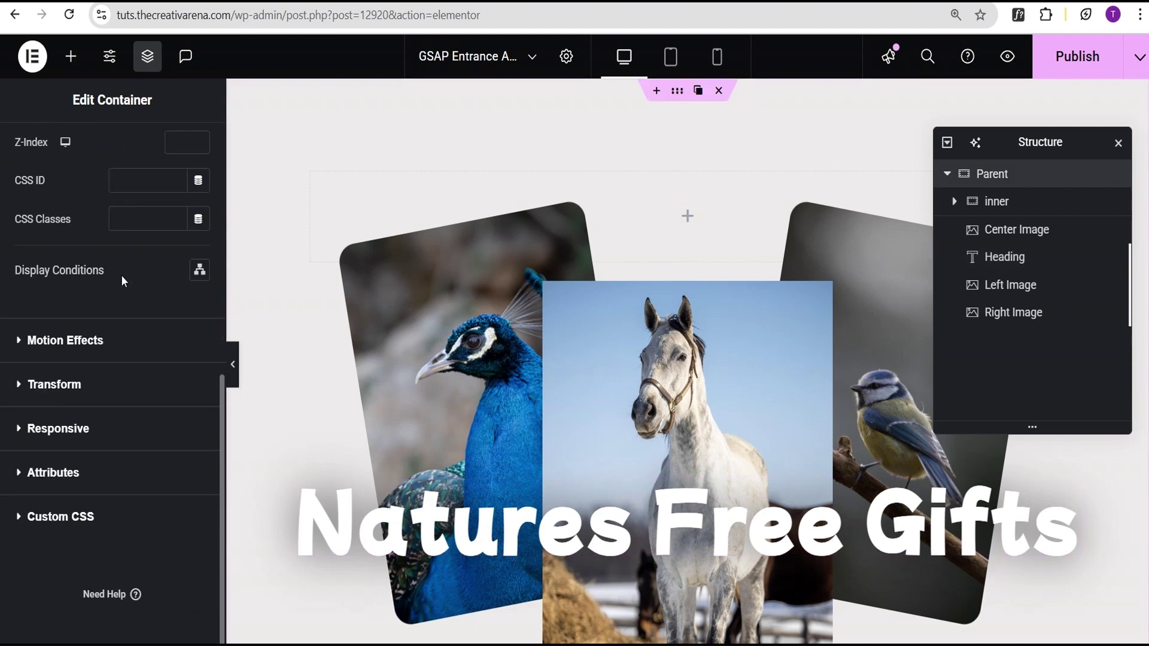
{"action": "left_click", "coordinate": [103, 346]}
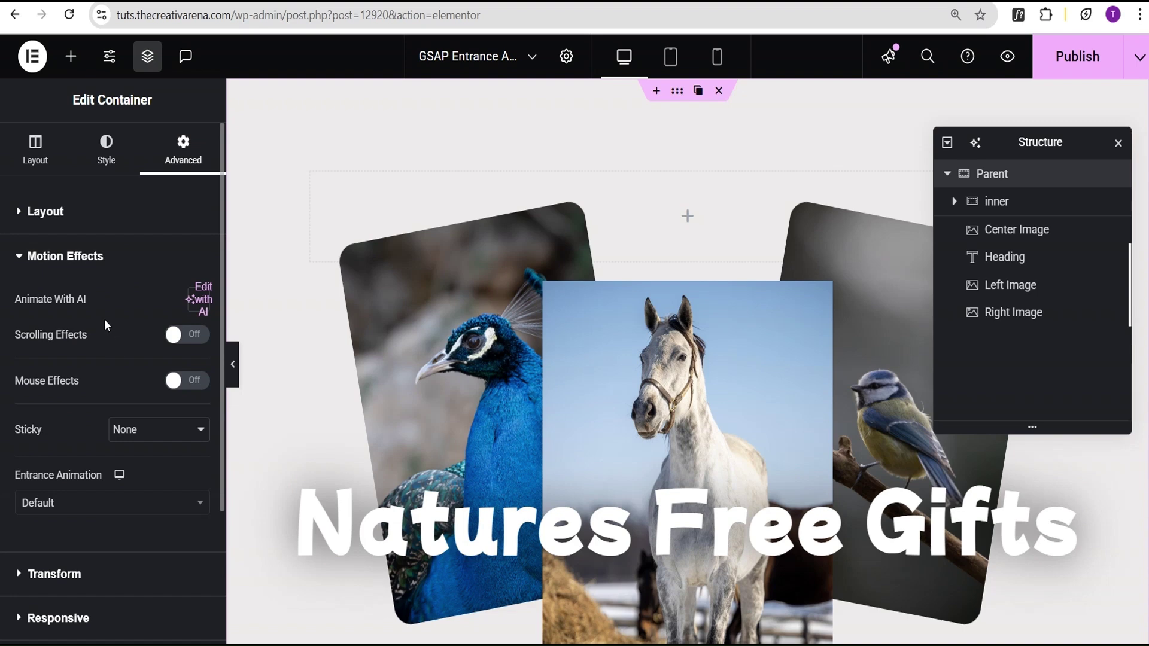
{"action": "scroll", "coordinate": [104, 325], "scroll_direction": "down", "scroll_amount": 2}
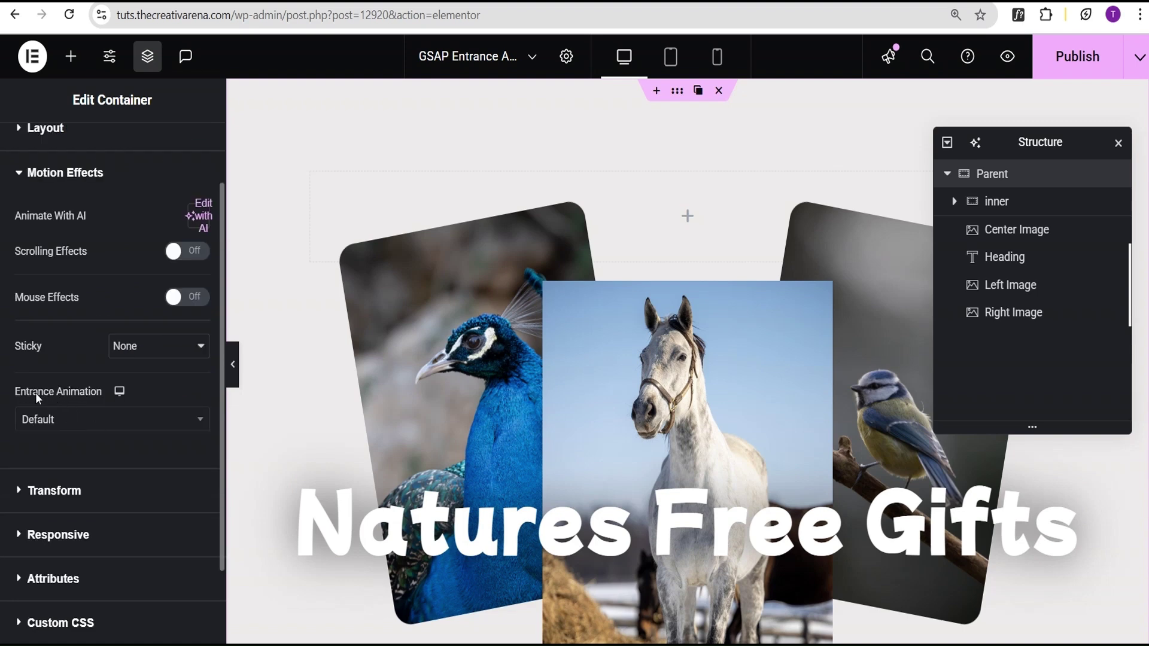
{"action": "left_click", "coordinate": [52, 421]}
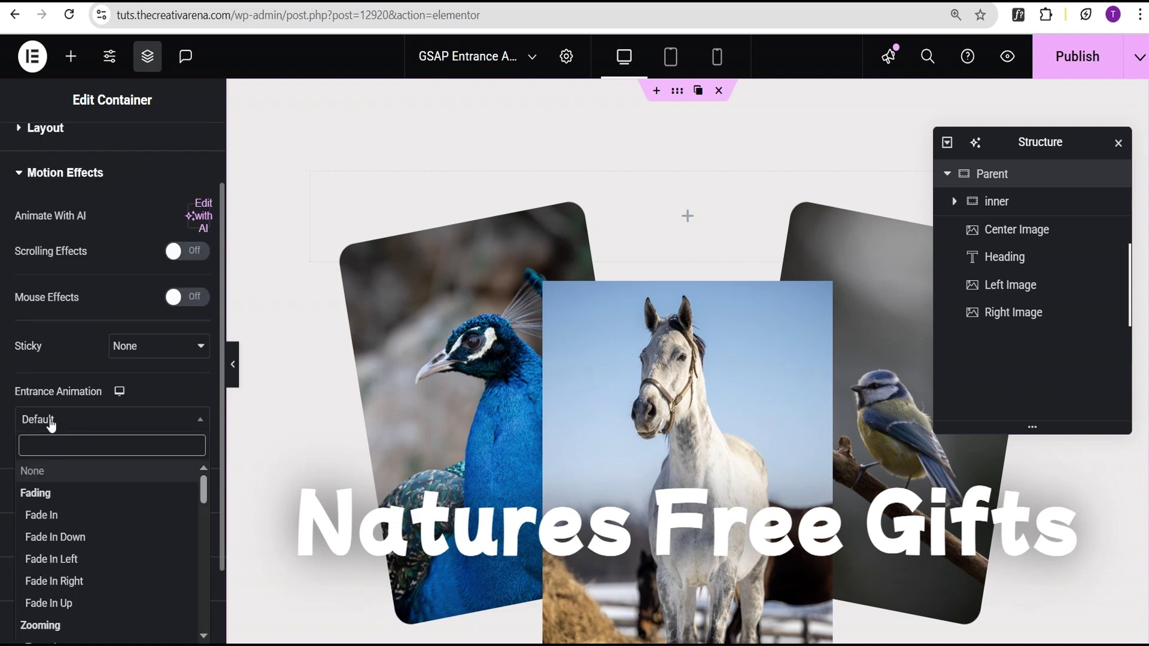
{"action": "left_click", "coordinate": [60, 516]}
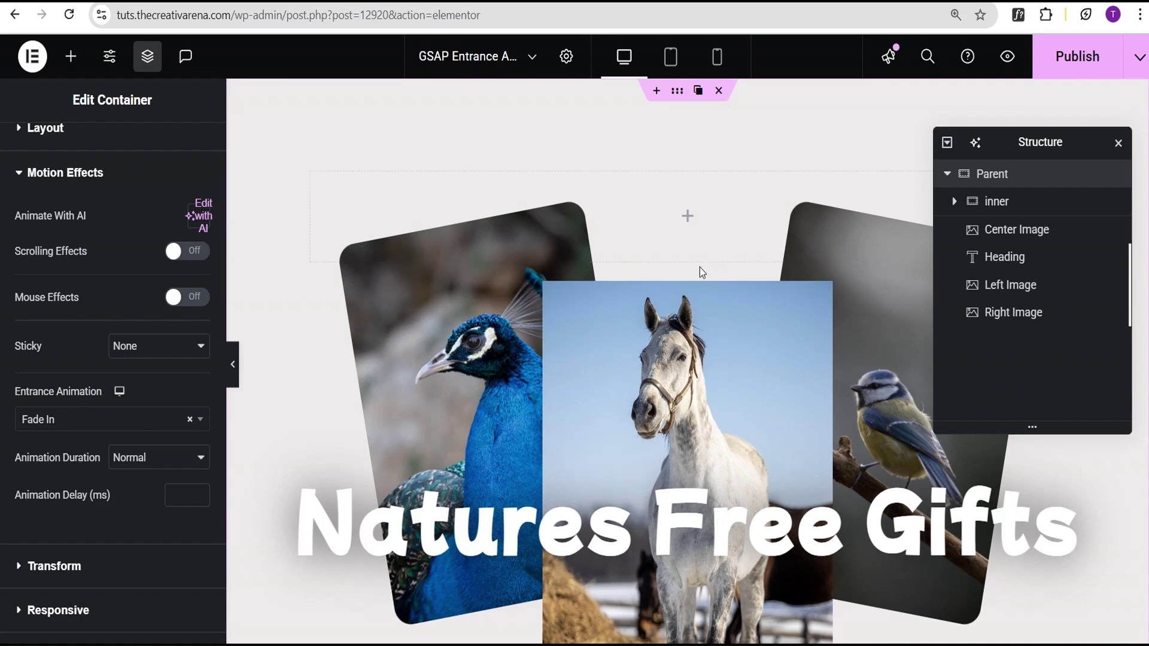
{"action": "scroll", "coordinate": [699, 267], "scroll_direction": "down", "scroll_amount": 1}
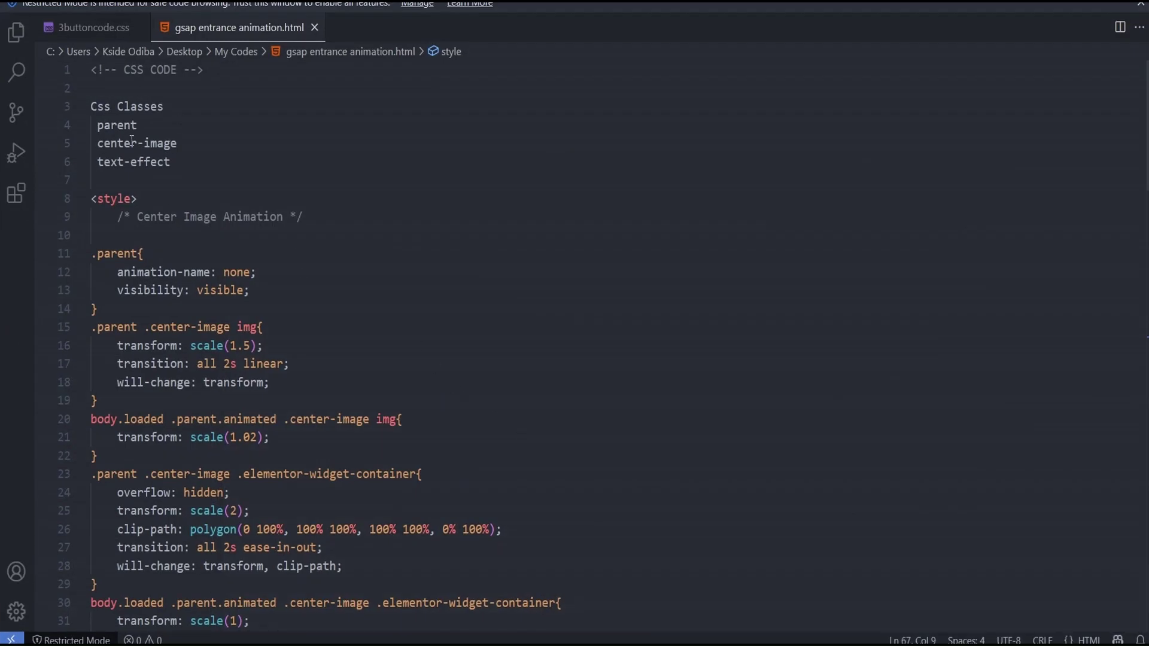
Select the class name 'parent' on line 4 of gsap entrance animation.html
{"action": "scroll", "coordinate": [188, 169], "scroll_direction": "down", "scroll_amount": 15}
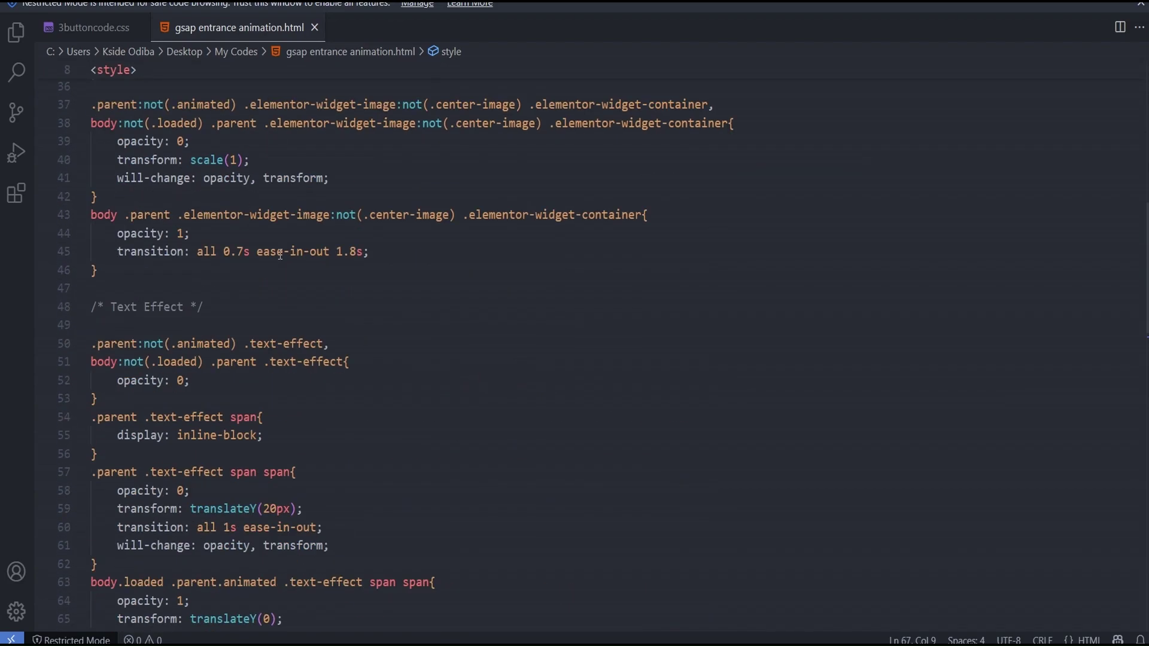
{"action": "scroll", "coordinate": [279, 254], "scroll_direction": "up", "scroll_amount": 8}
{"action": "scroll", "coordinate": [279, 255], "scroll_direction": "up", "scroll_amount": 10}
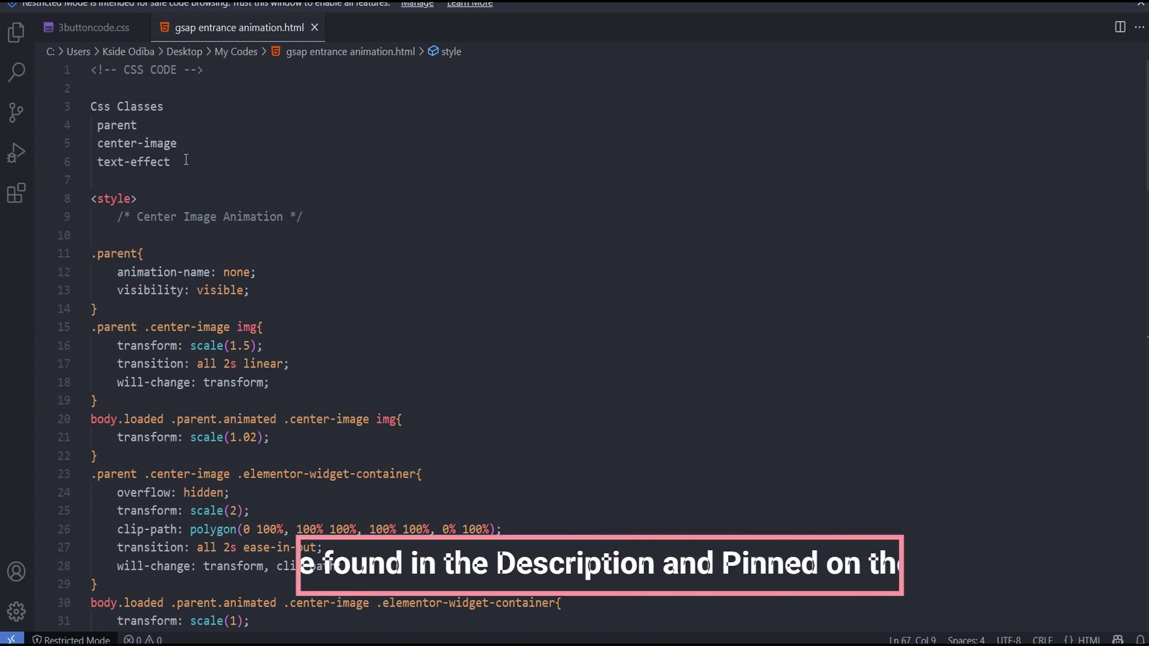
{"action": "left_click_drag", "start_coordinate": [142, 124], "coordinate": [96, 127]}
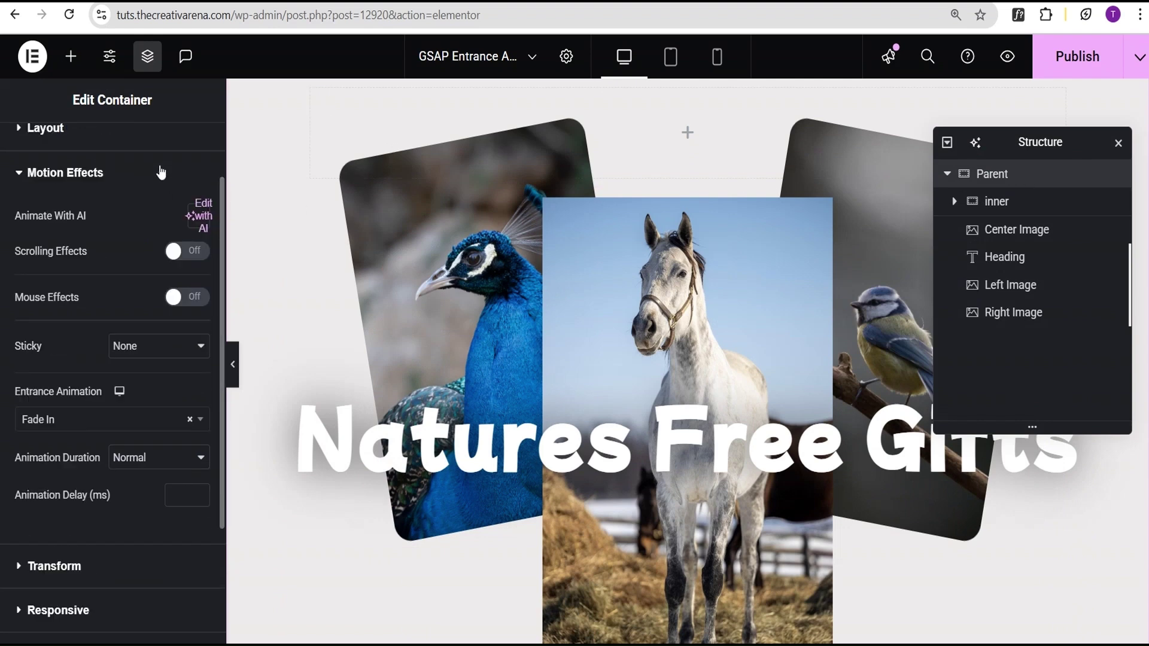
{"action": "scroll", "coordinate": [157, 263], "scroll_direction": "down", "scroll_amount": 3}
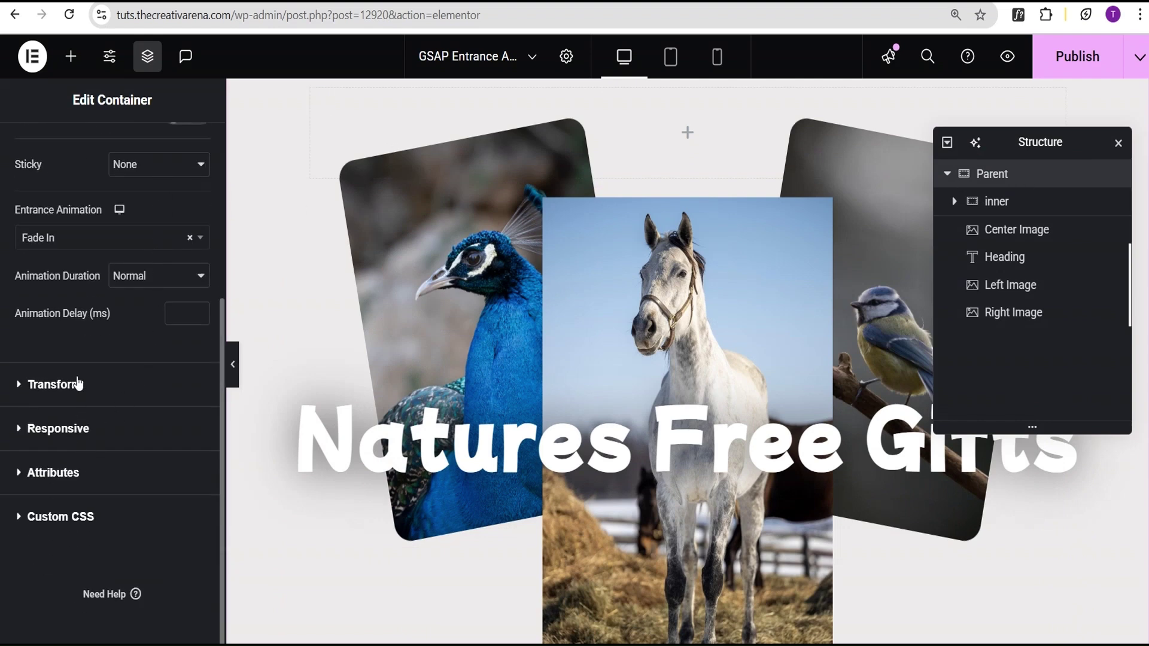
Give the Parent container the CSS class 'parent'
{"action": "scroll", "coordinate": [131, 317], "scroll_direction": "up", "scroll_amount": 6}
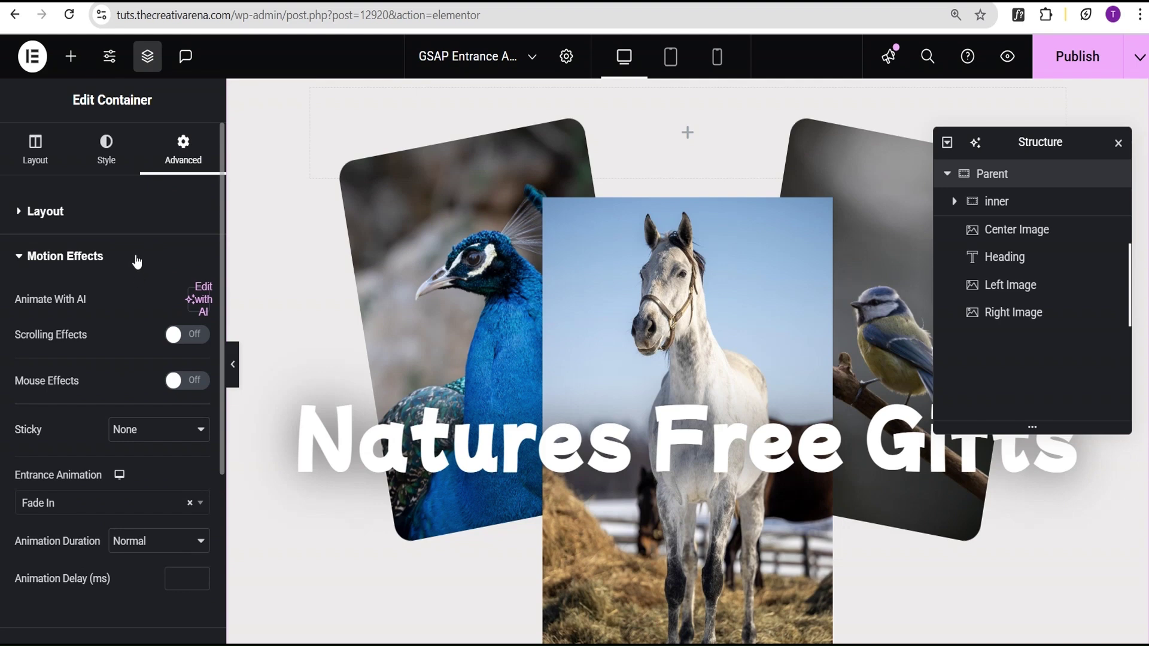
{"action": "left_click", "coordinate": [103, 216]}
{"action": "scroll", "coordinate": [162, 371], "scroll_direction": "down", "scroll_amount": 3}
{"action": "scroll", "coordinate": [162, 386], "scroll_direction": "down", "scroll_amount": 1}
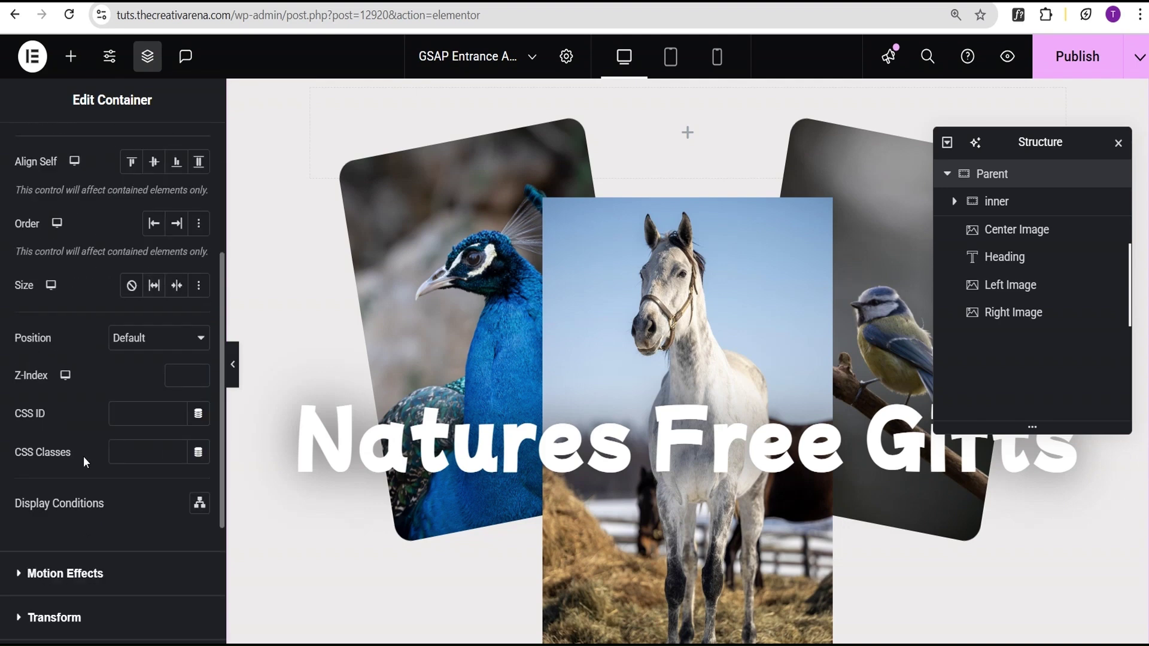
{"action": "type", "text": "parent"}
Give the Center Image the CSS class 'center-image', copied from the code file
{"action": "left_click", "coordinate": [1046, 234]}
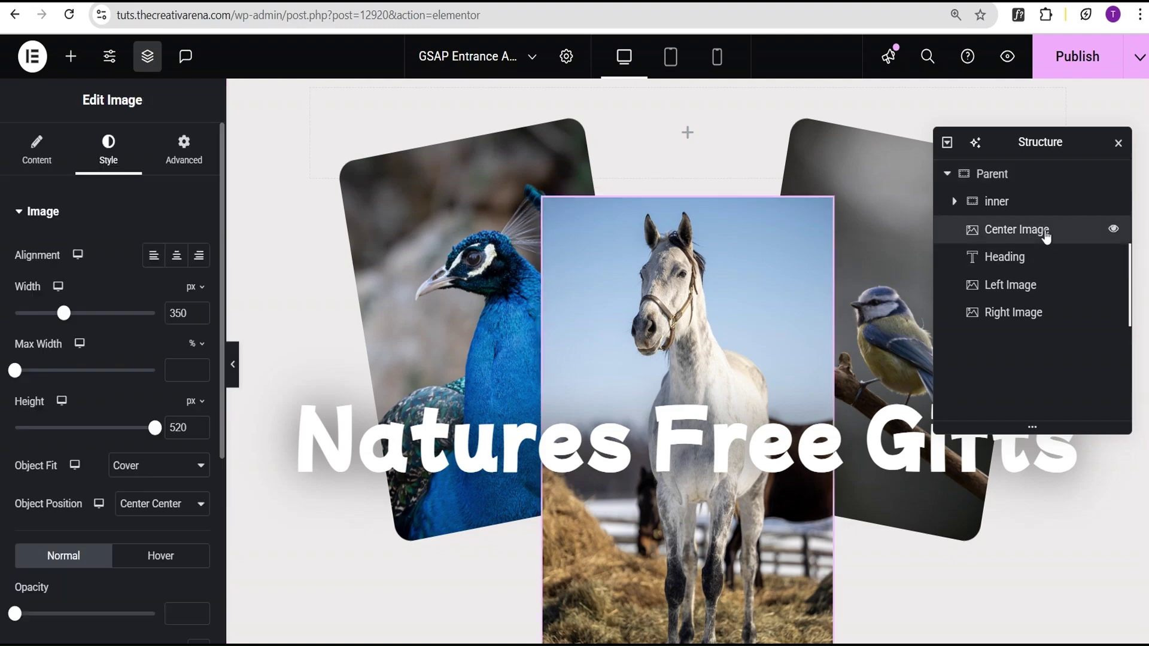
{"action": "left_click", "coordinate": [184, 148]}
{"action": "scroll", "coordinate": [172, 276], "scroll_direction": "down", "scroll_amount": 5}
{"action": "scroll", "coordinate": [172, 276], "scroll_direction": "down", "scroll_amount": 1}
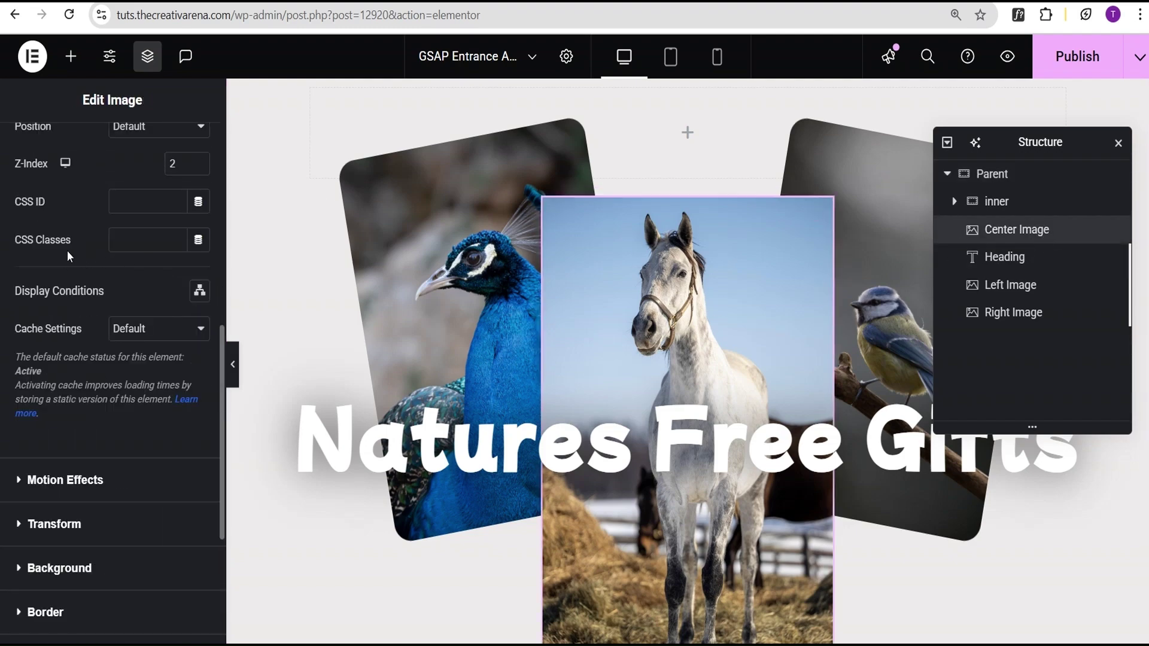
{"action": "left_click", "coordinate": [138, 240]}
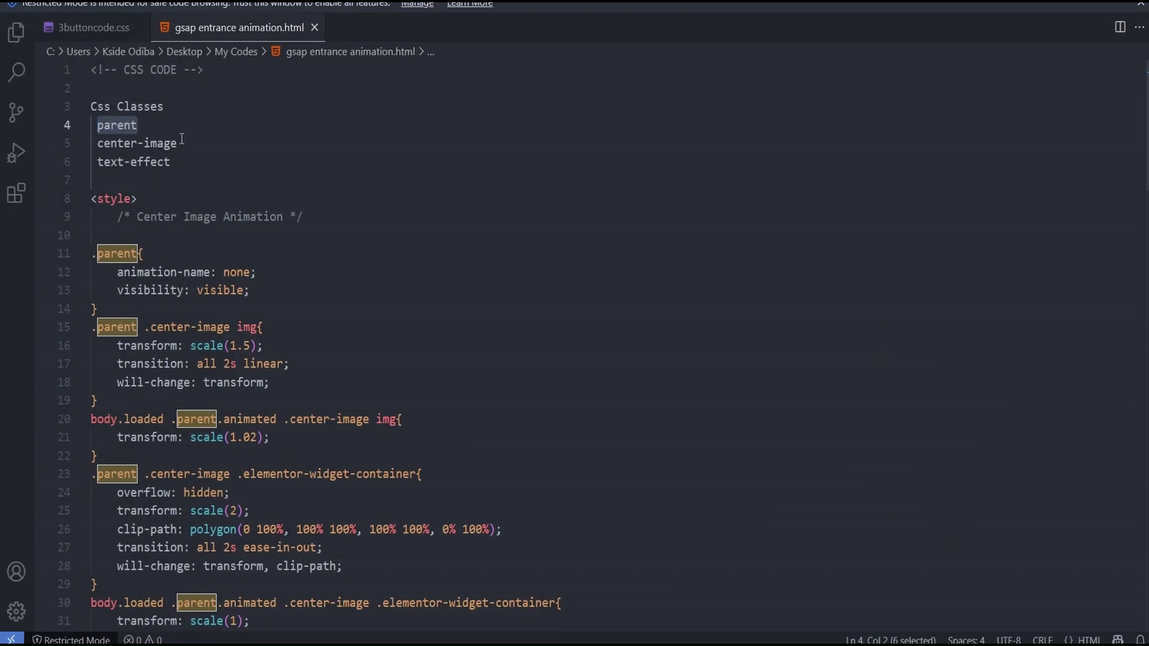
{"action": "left_click_drag", "start_coordinate": [179, 144], "coordinate": [99, 144]}
{"action": "key", "text": "ctrl+c"}
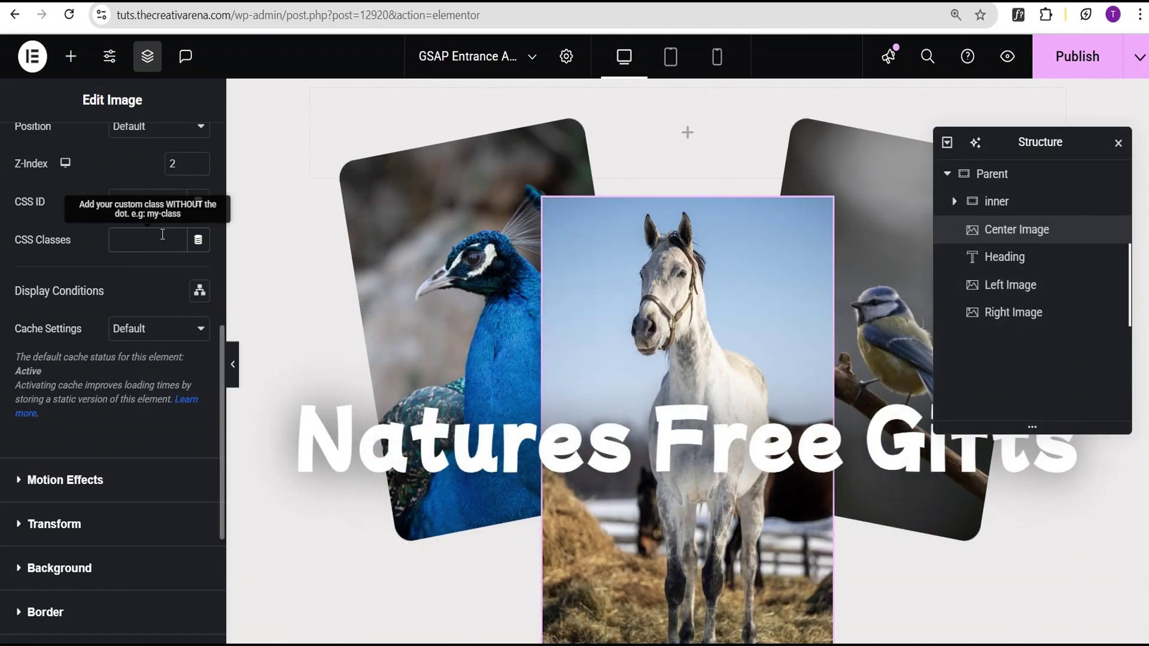
{"action": "left_click", "coordinate": [162, 235]}
{"action": "key", "text": "ctrl+v"}
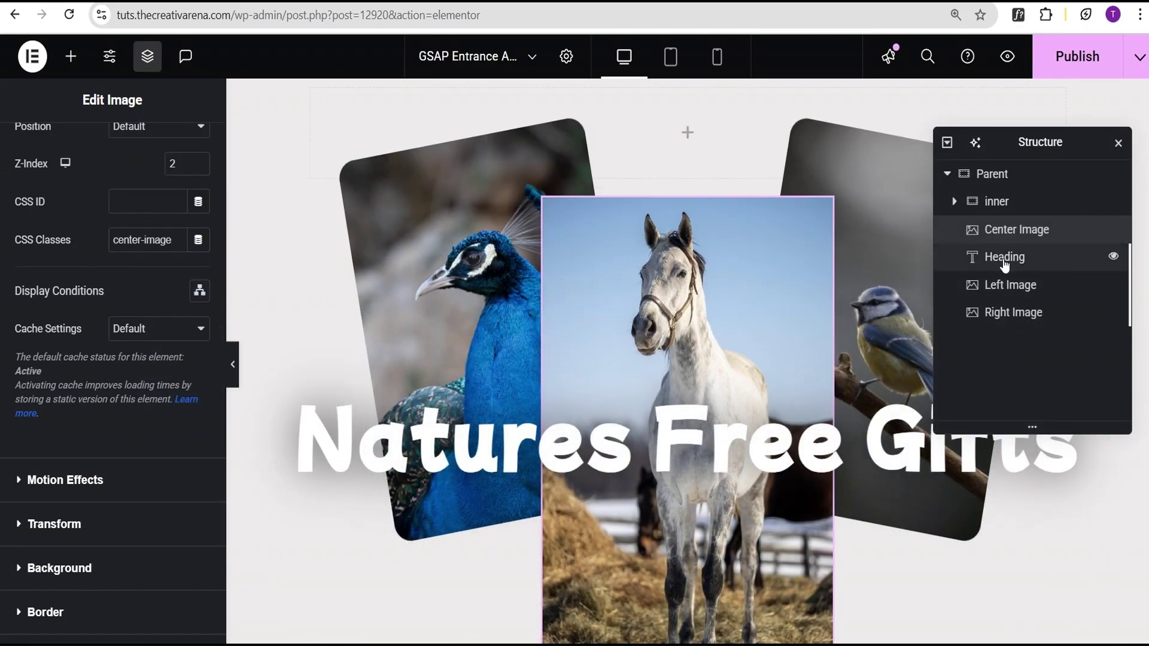
Give the Heading the CSS class 'text-effect', copied from the code file
{"action": "left_click", "coordinate": [1038, 268]}
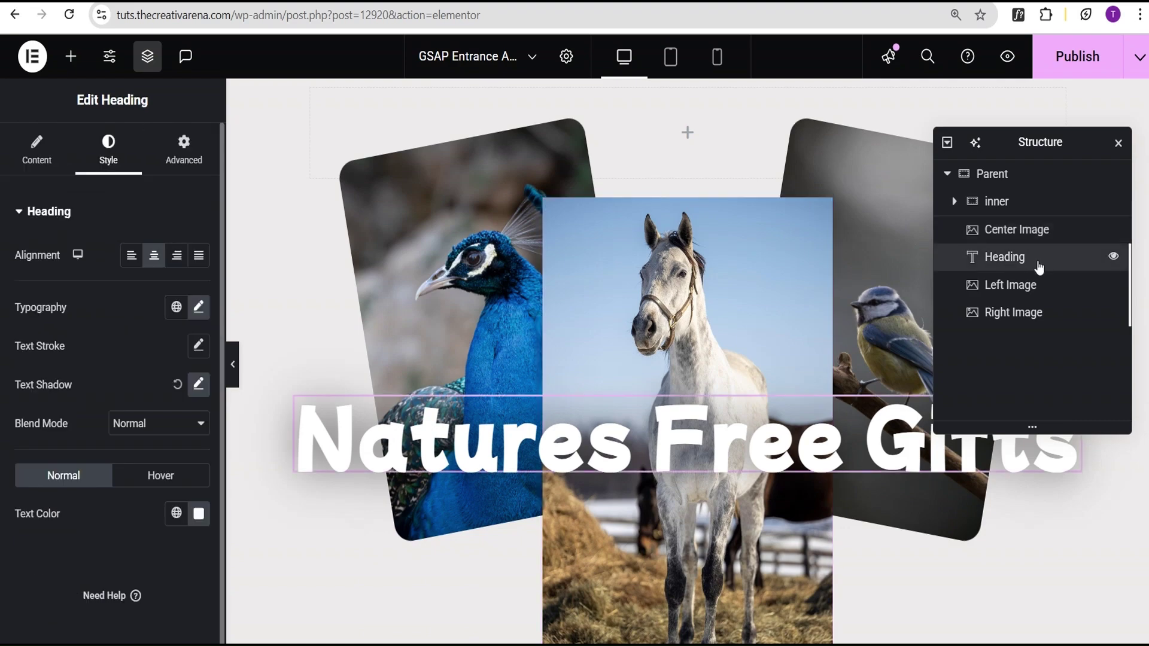
{"action": "left_click", "coordinate": [185, 153]}
{"action": "scroll", "coordinate": [162, 287], "scroll_direction": "down", "scroll_amount": 1}
{"action": "scroll", "coordinate": [163, 287], "scroll_direction": "down", "scroll_amount": 10}
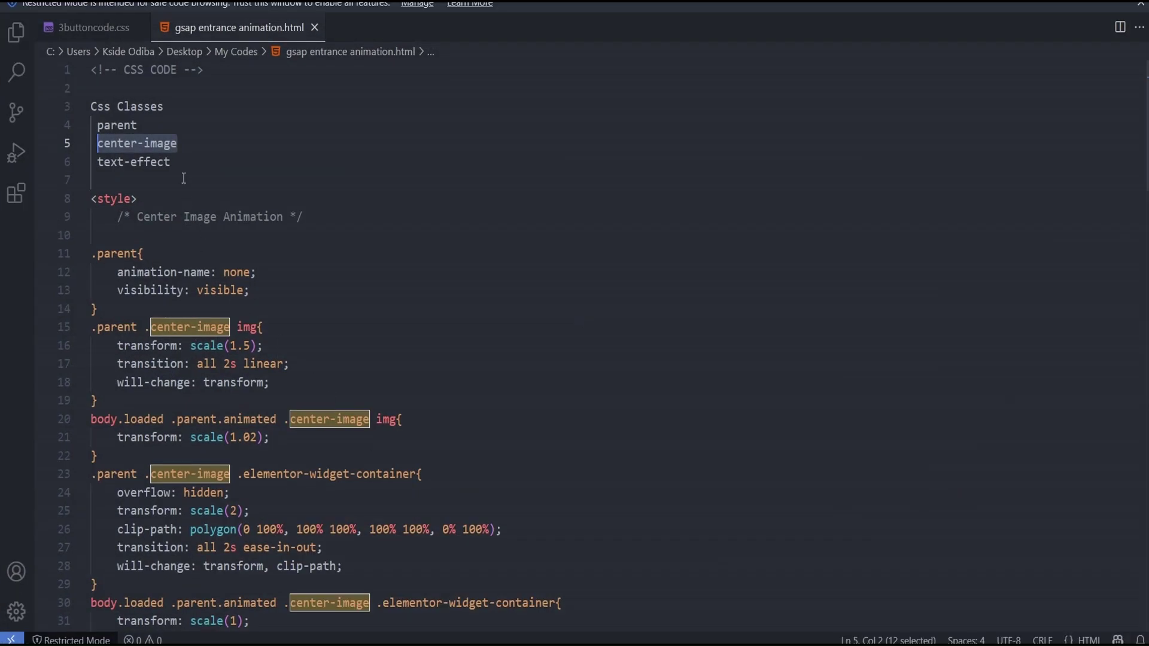
{"action": "left_click_drag", "start_coordinate": [171, 161], "coordinate": [97, 163]}
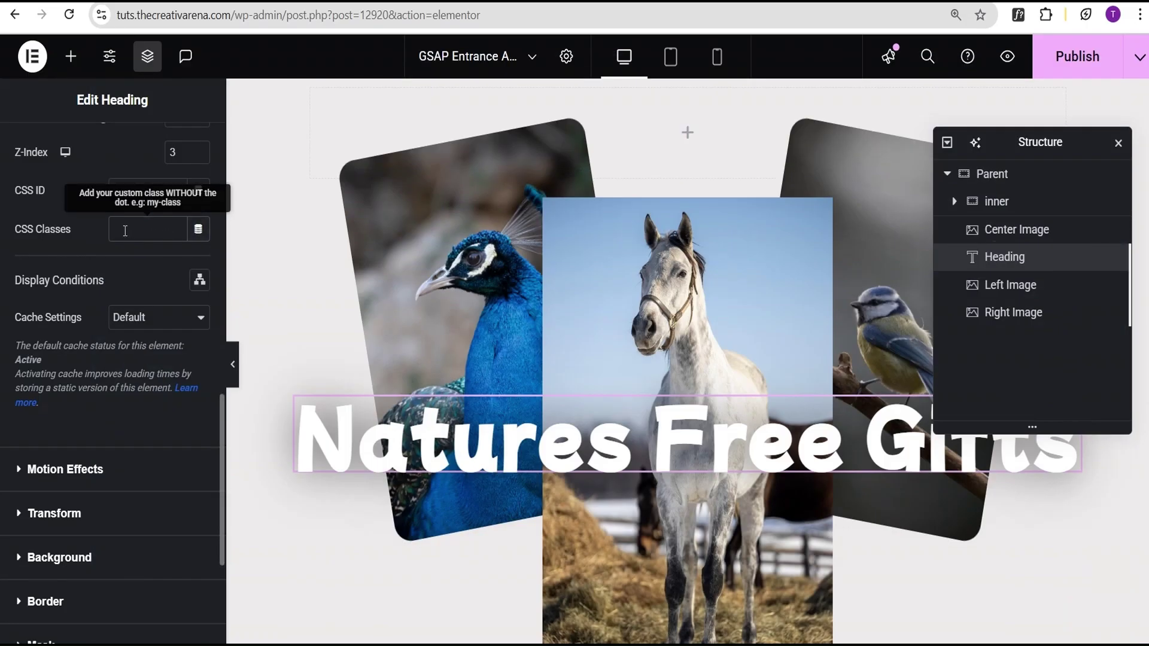
{"action": "type", "text": "text-effect"}
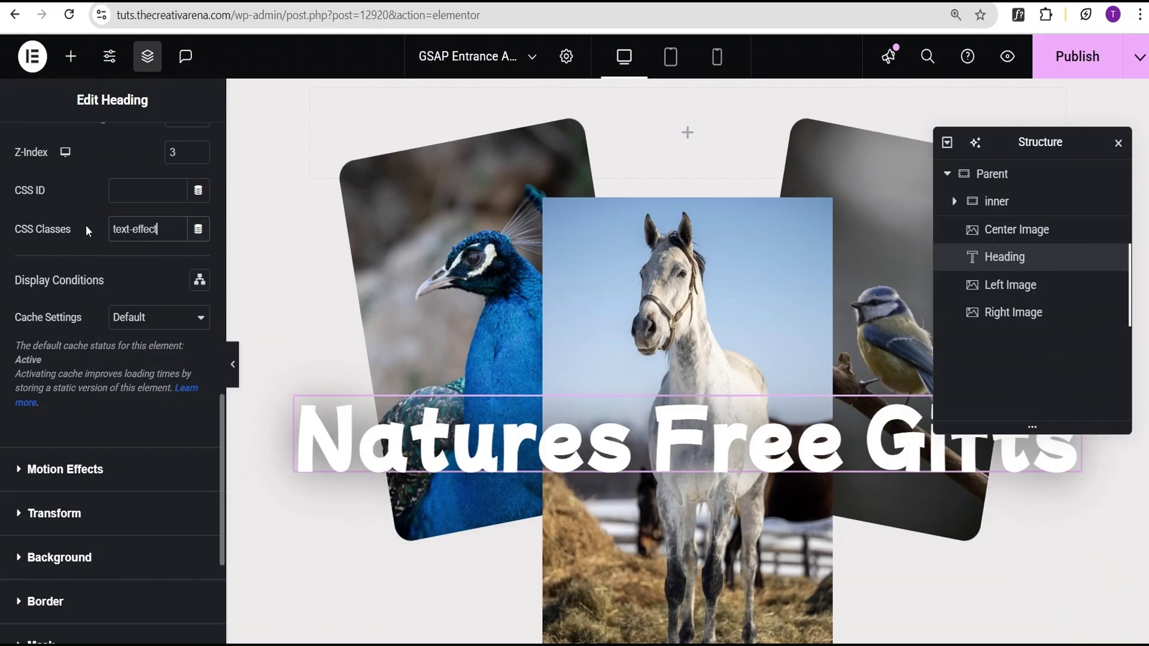
{"action": "scroll", "coordinate": [747, 280], "scroll_direction": "up", "scroll_amount": 1}
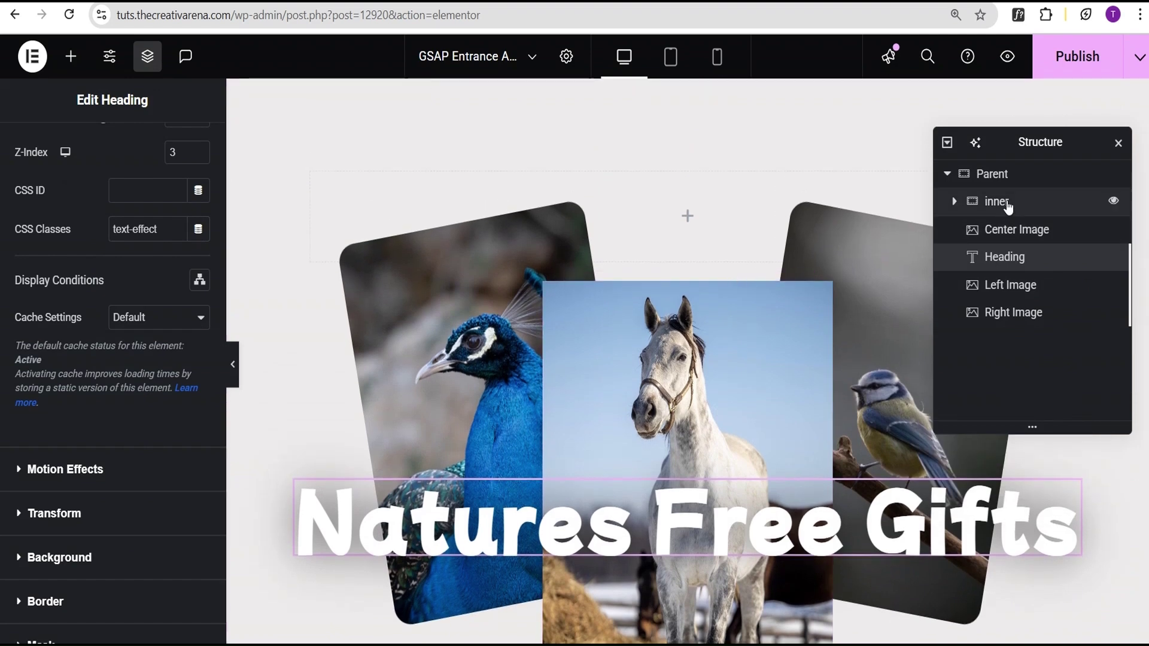
Open the Parent container's Custom CSS editor under Advanced
{"action": "left_click", "coordinate": [1023, 180]}
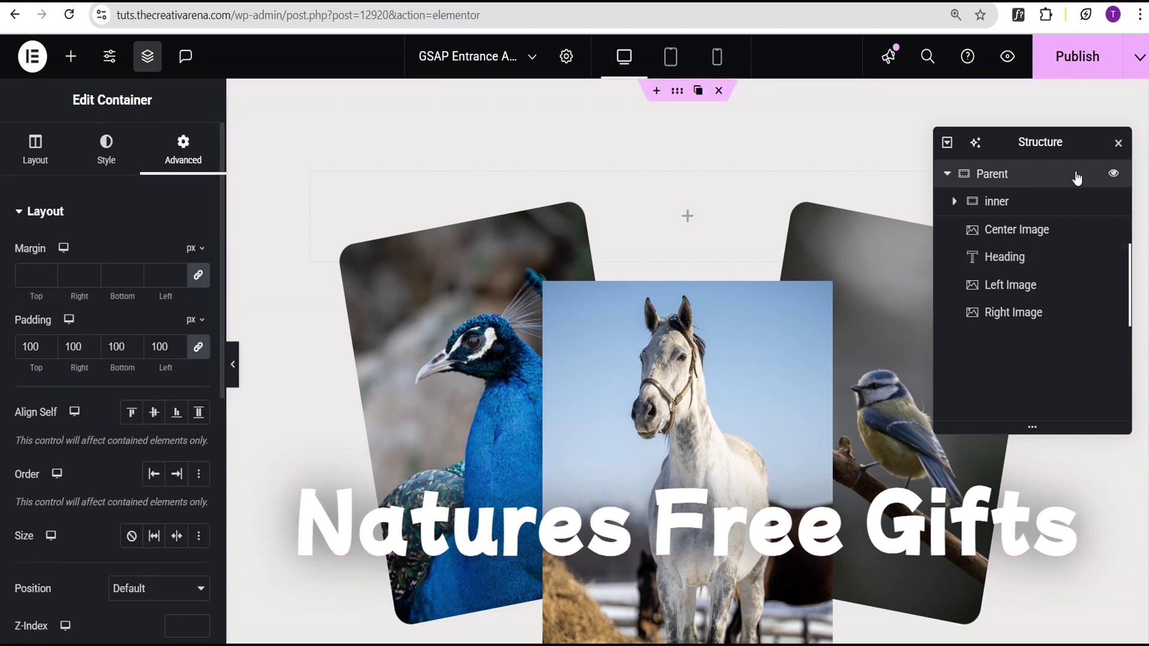
{"action": "left_click", "coordinate": [162, 220]}
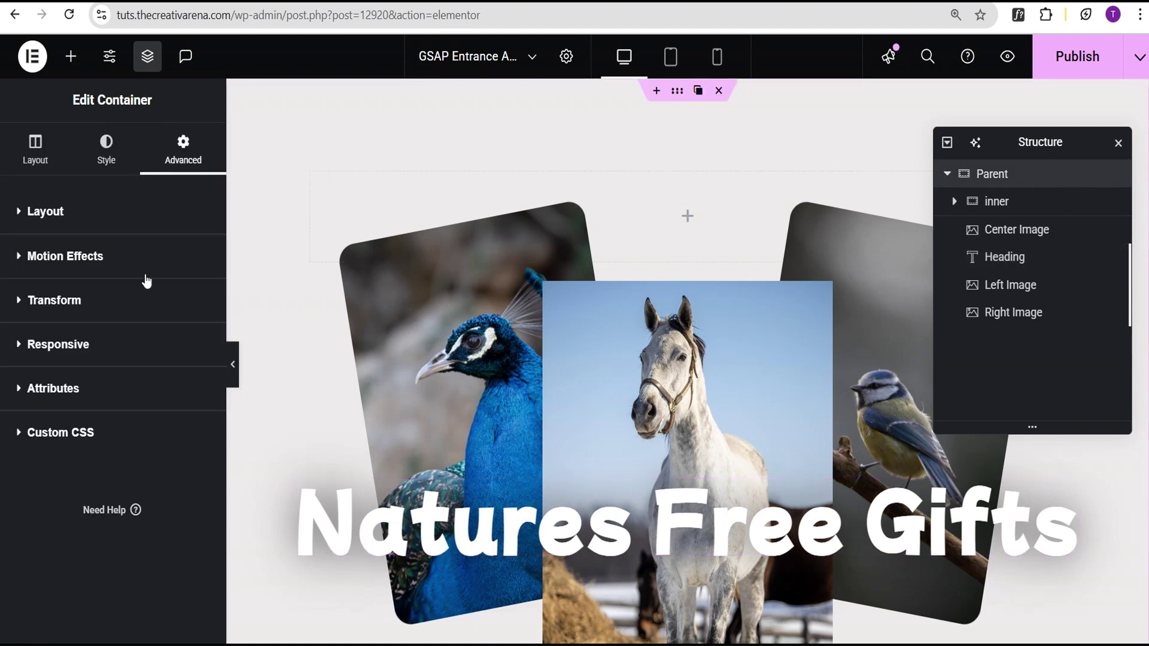
{"action": "left_click", "coordinate": [127, 436]}
{"action": "scroll", "coordinate": [121, 481], "scroll_direction": "down", "scroll_amount": 2}
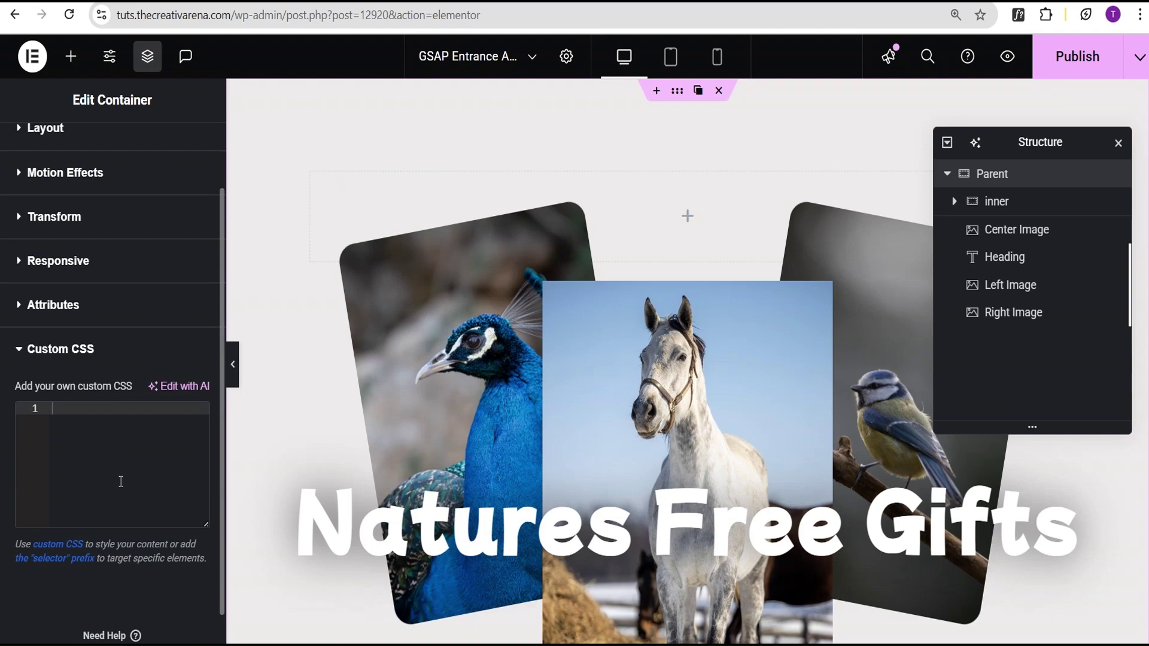
{"action": "left_click", "coordinate": [122, 415]}
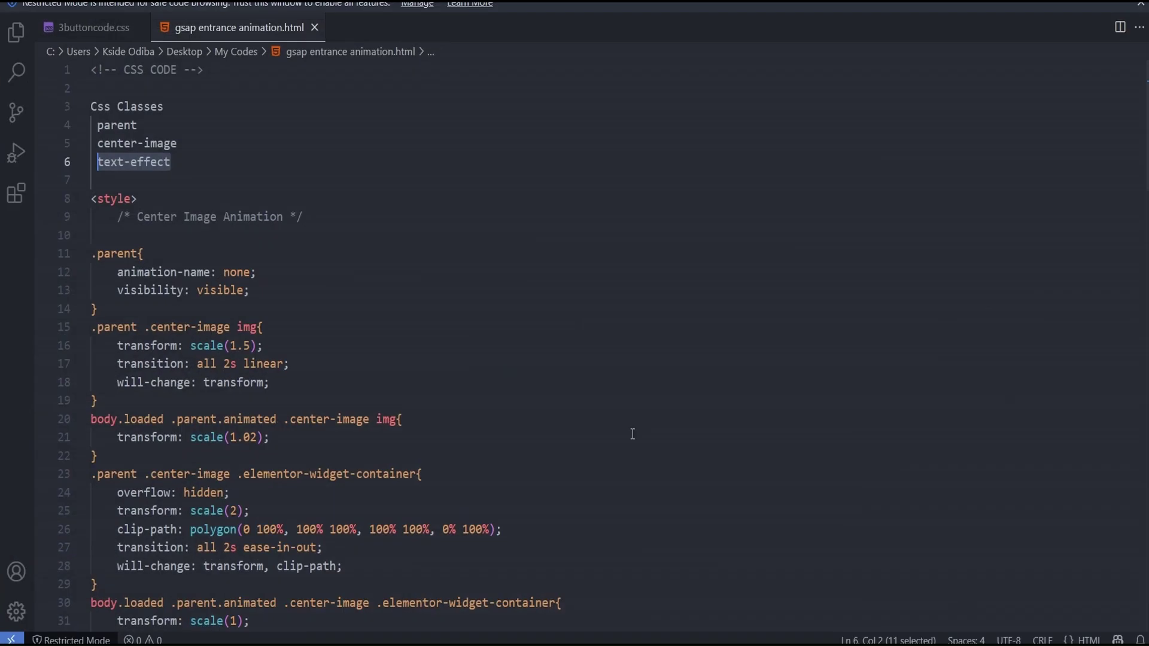
Copy the CSS rules from .parent{ through the text-effect rule (lines 11–66)
{"action": "scroll", "coordinate": [256, 238], "scroll_direction": "down", "scroll_amount": 3}
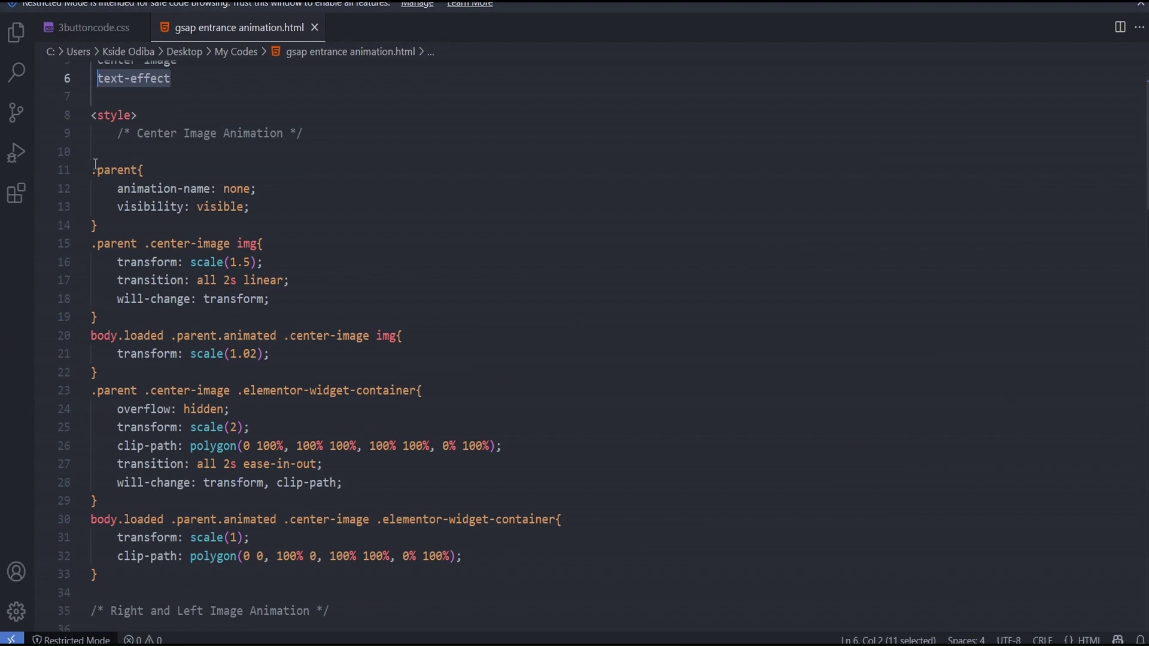
{"action": "left_click_drag", "start_coordinate": [94, 169], "coordinate": [183, 409]}
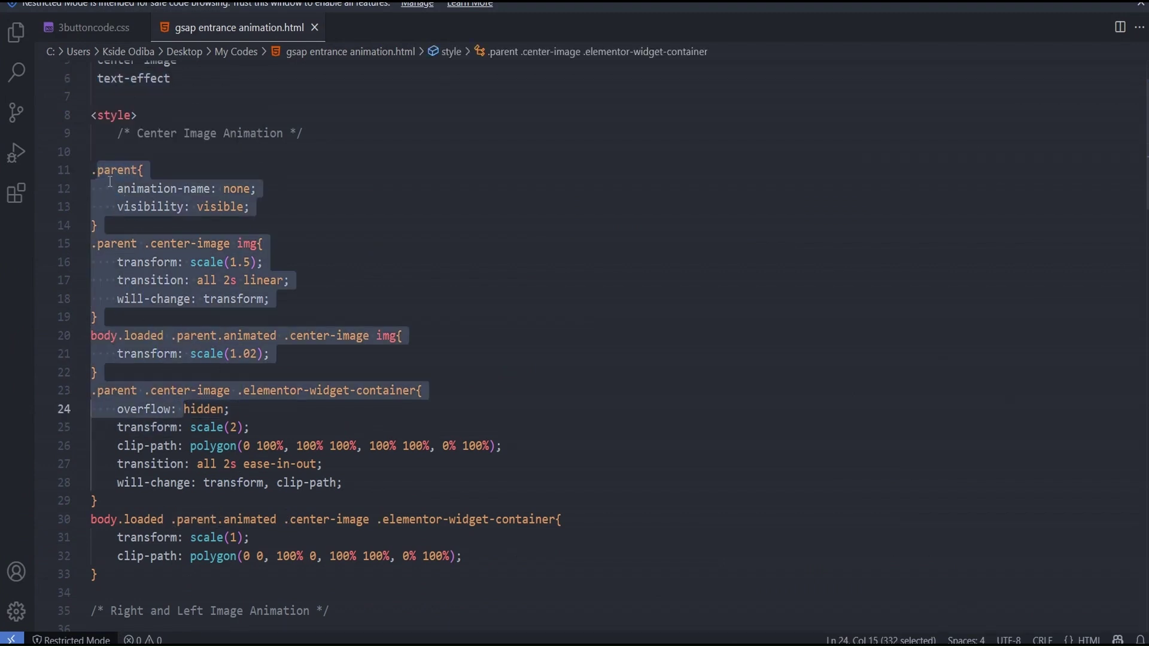
{"action": "left_click_drag", "start_coordinate": [96, 156], "coordinate": [153, 471]}
{"action": "scroll", "coordinate": [178, 483], "scroll_direction": "down", "scroll_amount": 3}
{"action": "scroll", "coordinate": [177, 482], "scroll_direction": "down", "scroll_amount": 7}
{"action": "scroll", "coordinate": [158, 508], "scroll_direction": "down", "scroll_amount": 5}
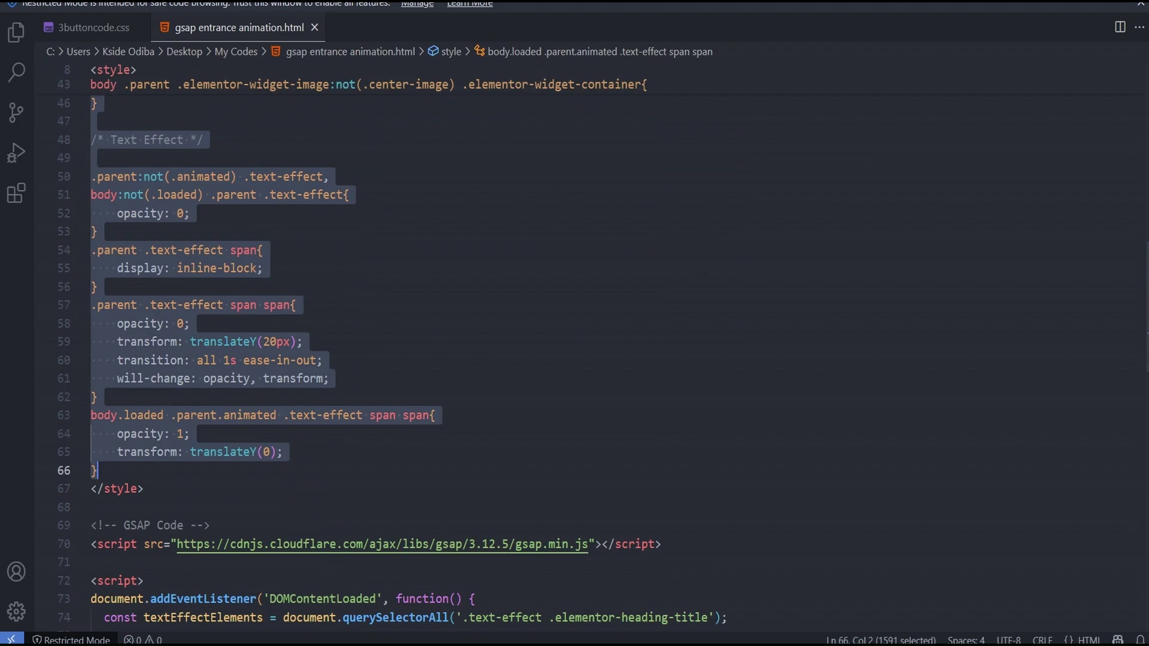
{"action": "key", "text": "alt+Tab"}
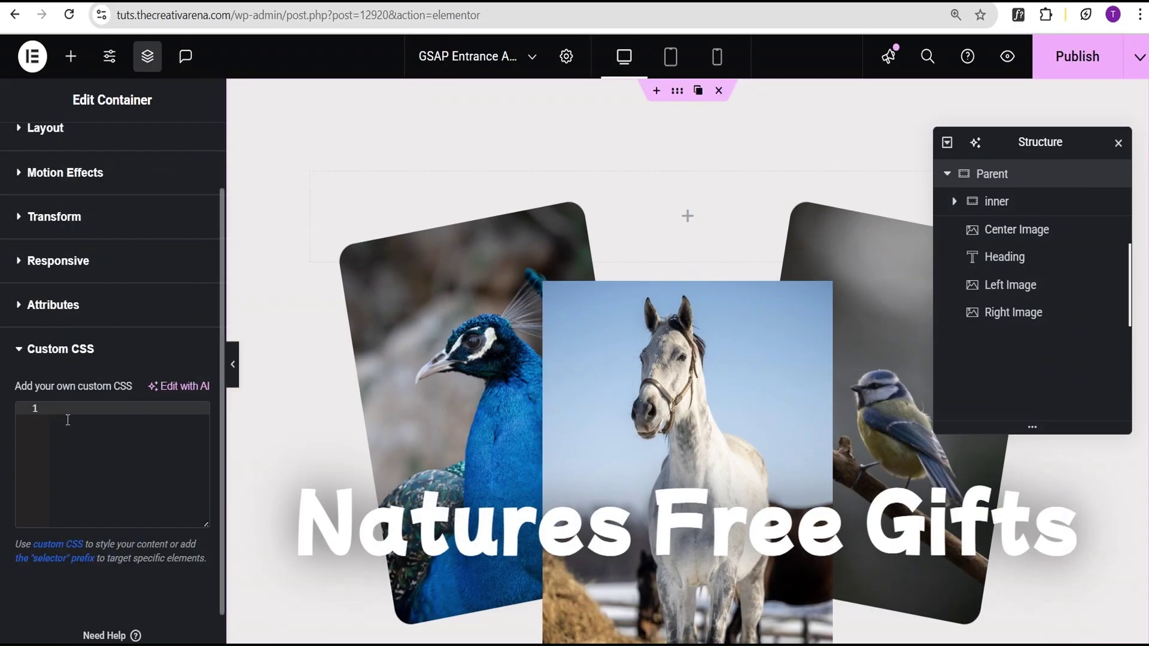
Paste the animation CSS into Parent's Custom CSS, then select the inner container
{"action": "key", "text": "ctrl+v"}
{"action": "scroll", "coordinate": [72, 419], "scroll_direction": "down", "scroll_amount": 2}
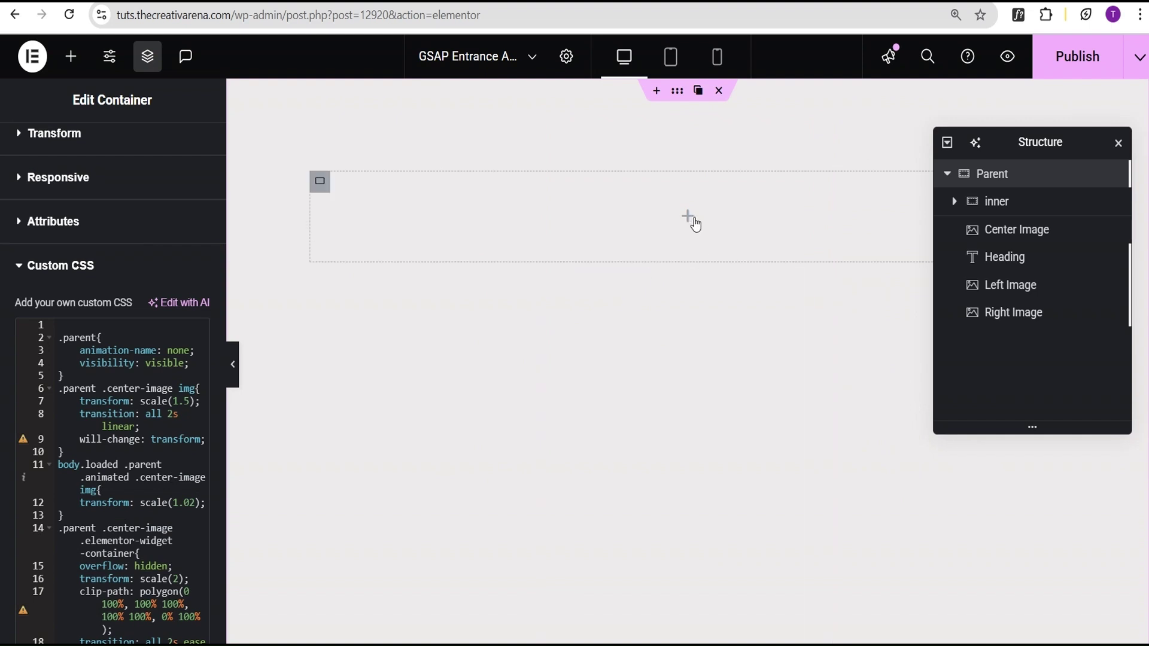
{"action": "left_click", "coordinate": [1004, 209]}
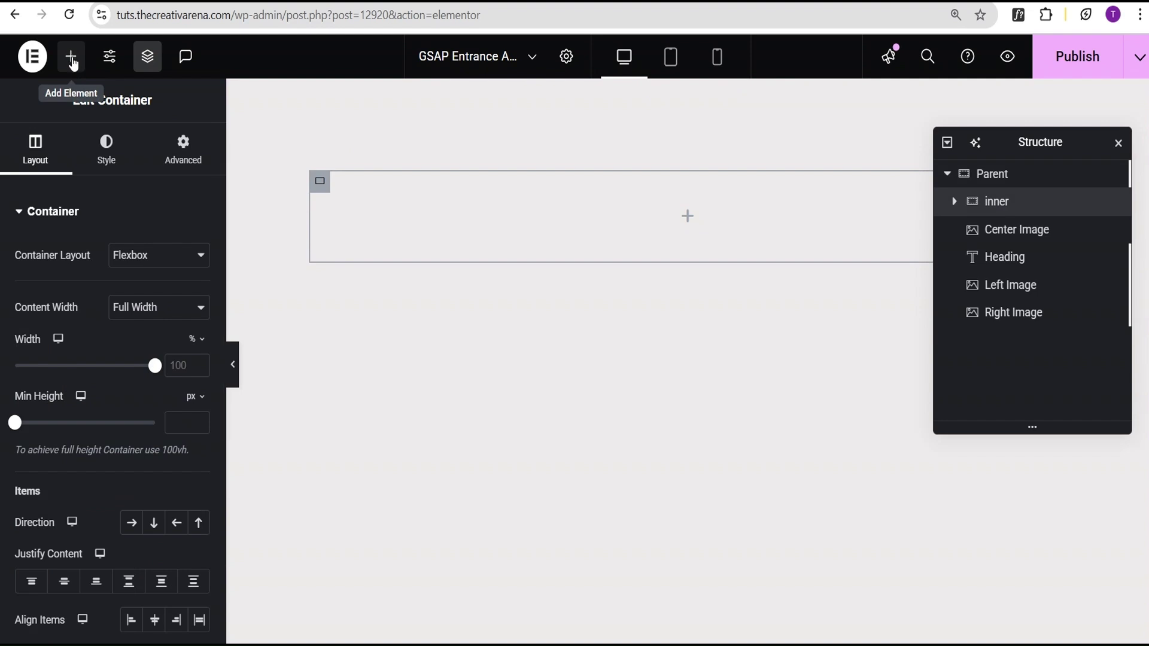
{"action": "left_click", "coordinate": [71, 58]}
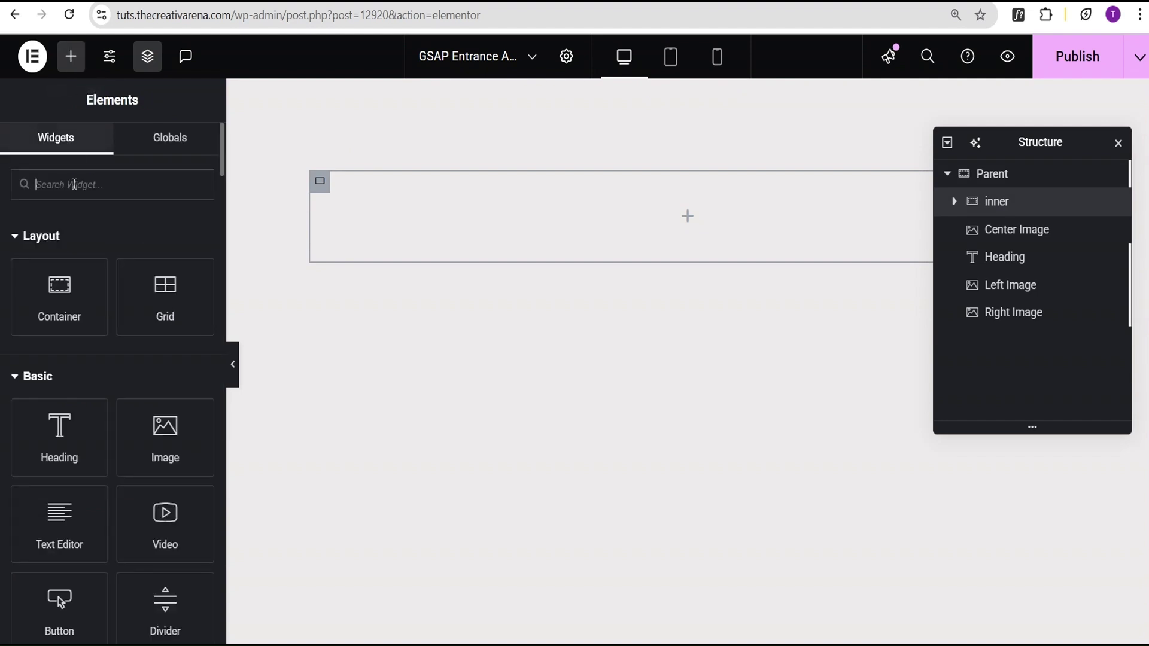
Search 'html' and drop an HTML widget into the inner container
{"action": "left_click", "coordinate": [74, 185]}
{"action": "type", "text": "html"}
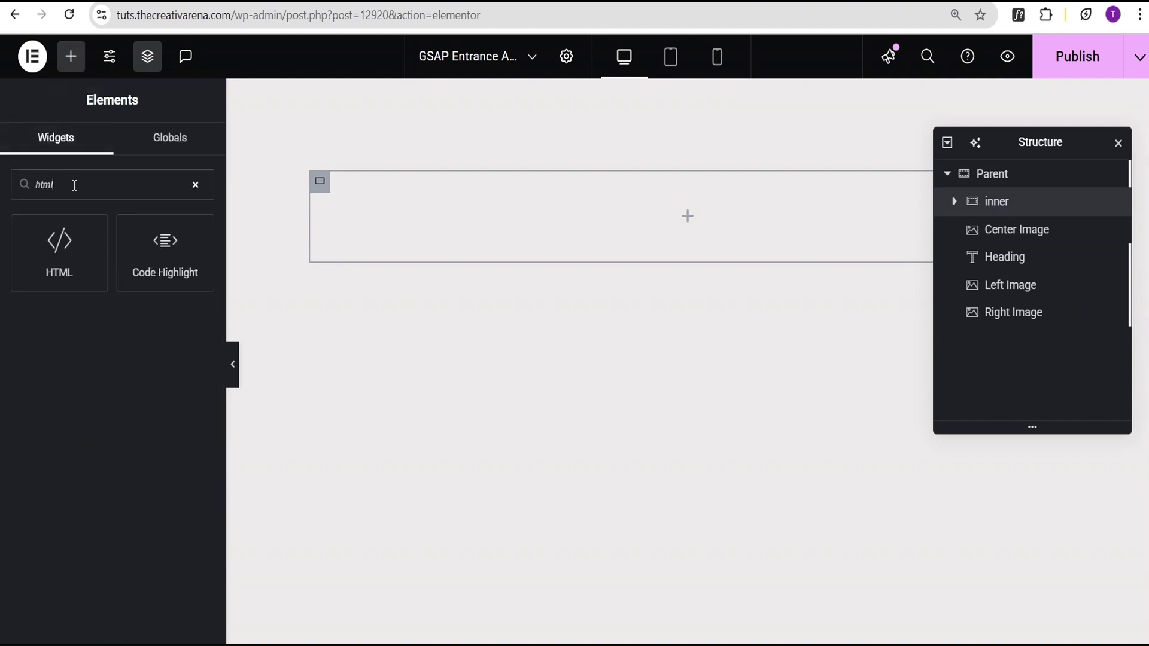
{"action": "left_click_drag", "start_coordinate": [65, 252], "coordinate": [576, 244]}
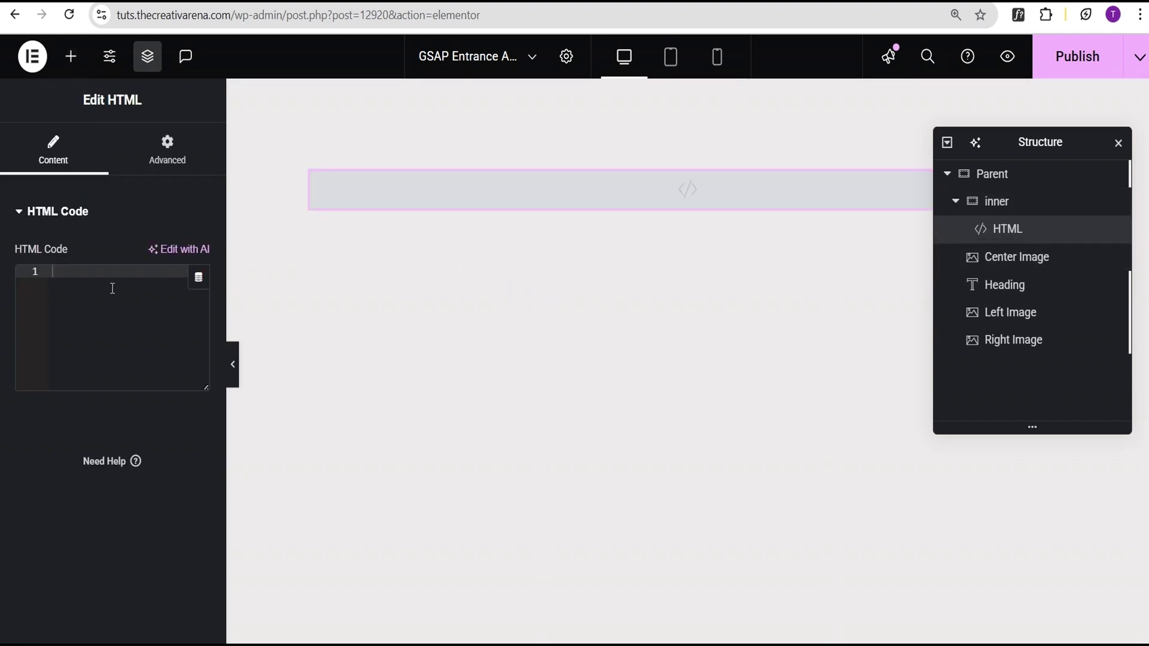
{"action": "key", "text": "alt+Tab"}
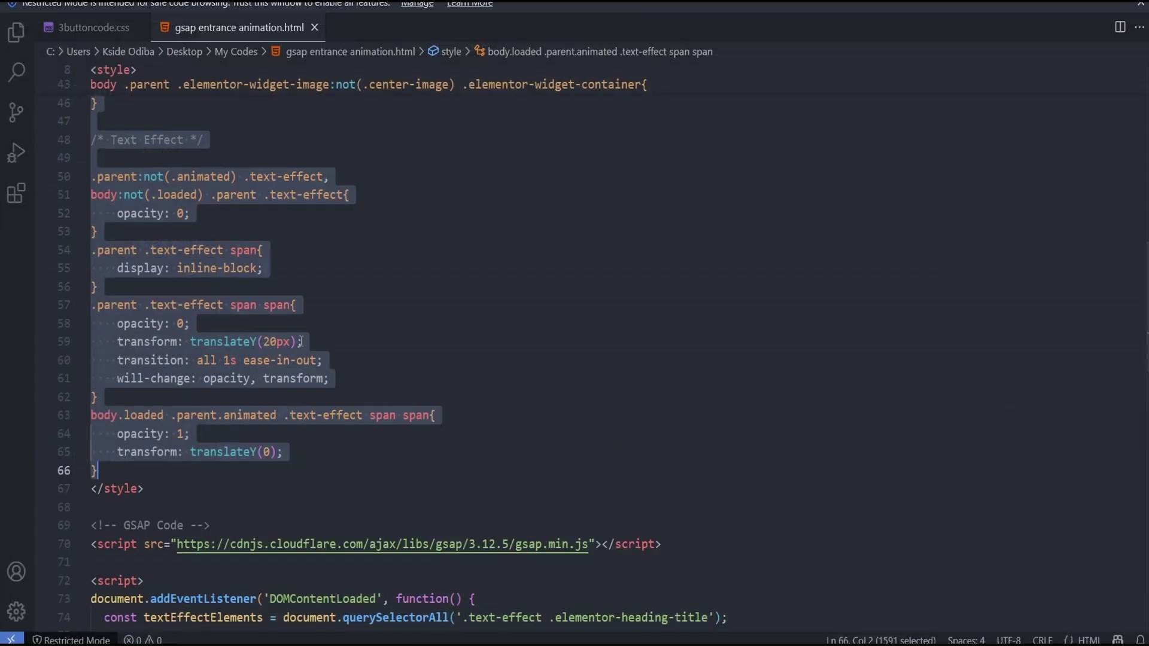
{"action": "scroll", "coordinate": [260, 305], "scroll_direction": "down", "scroll_amount": 2}
Copy the GSAP script block (lines 70–106) from gsap entrance animation.html
{"action": "scroll", "coordinate": [127, 326], "scroll_direction": "down", "scroll_amount": 1}
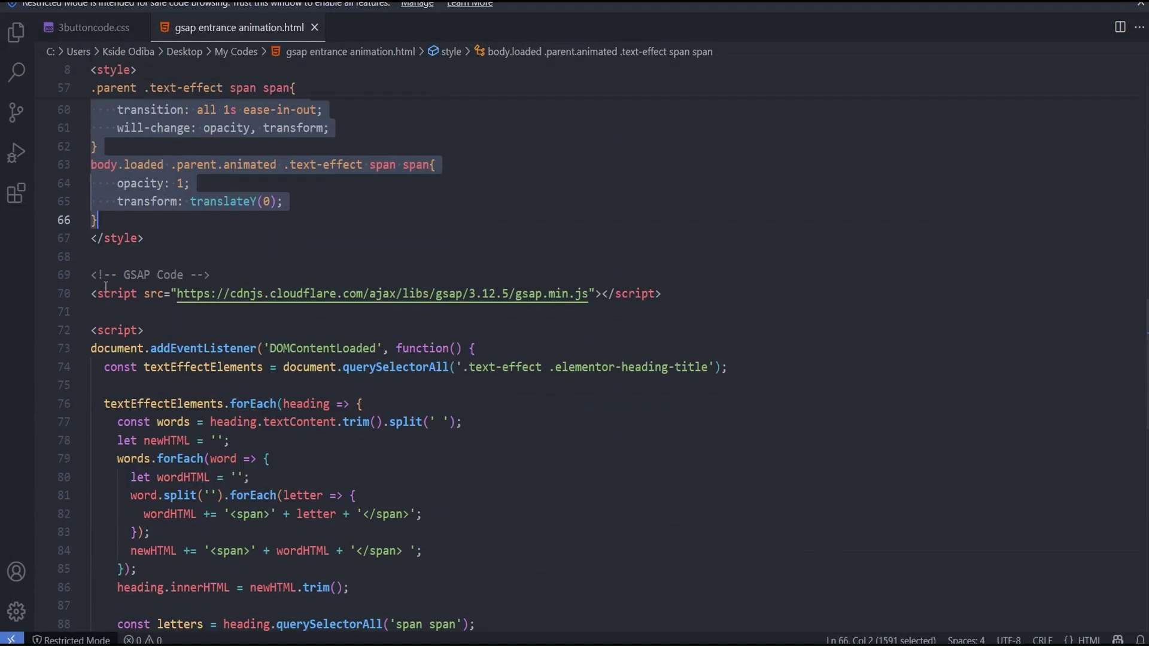
{"action": "left_click_drag", "start_coordinate": [95, 293], "coordinate": [163, 463]}
{"action": "scroll", "coordinate": [174, 467], "scroll_direction": "down", "scroll_amount": 4}
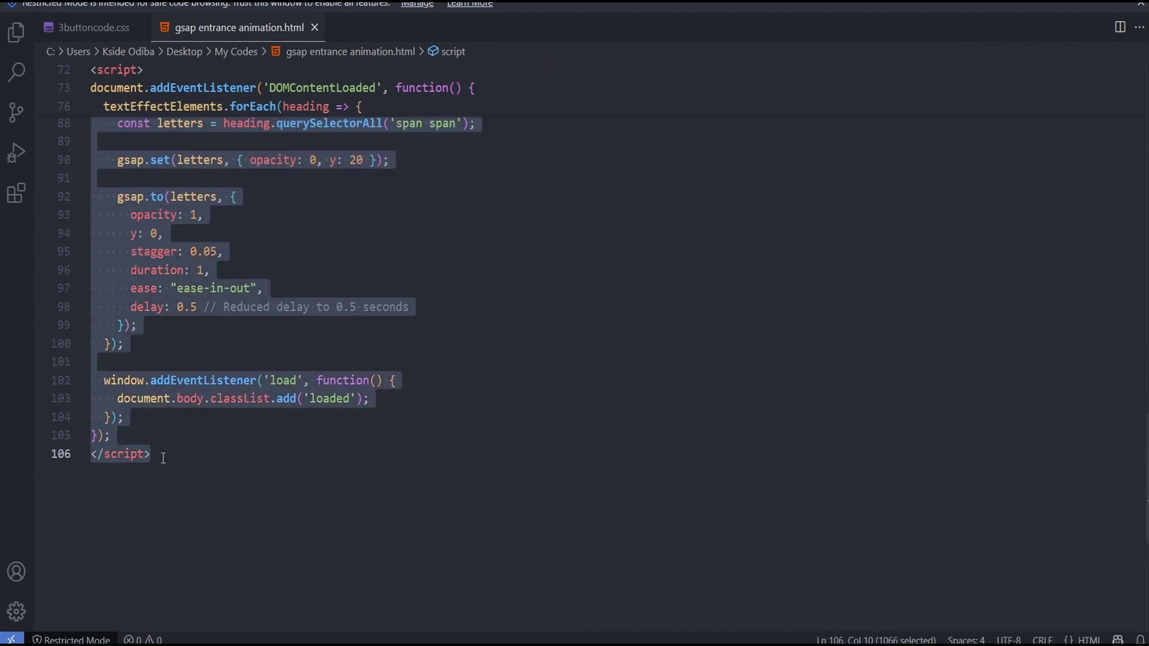
{"action": "key", "text": "alt+Tab"}
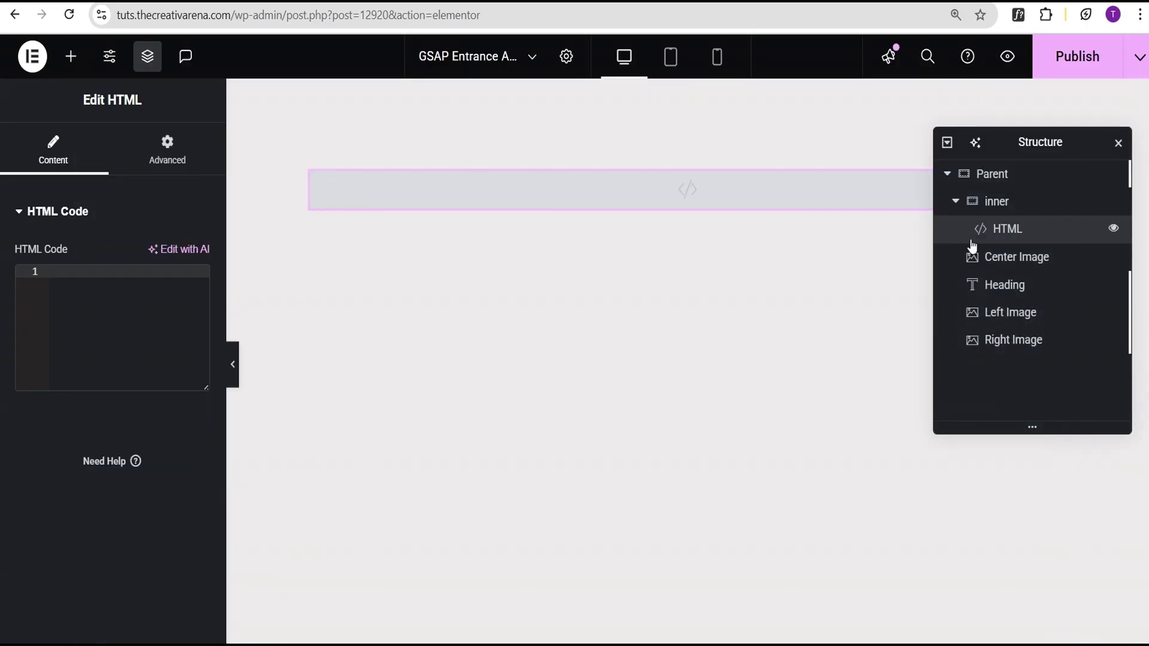
Paste the GSAP script into the HTML widget, publish the page, and preview it
{"action": "key", "text": "ctrl+v"}
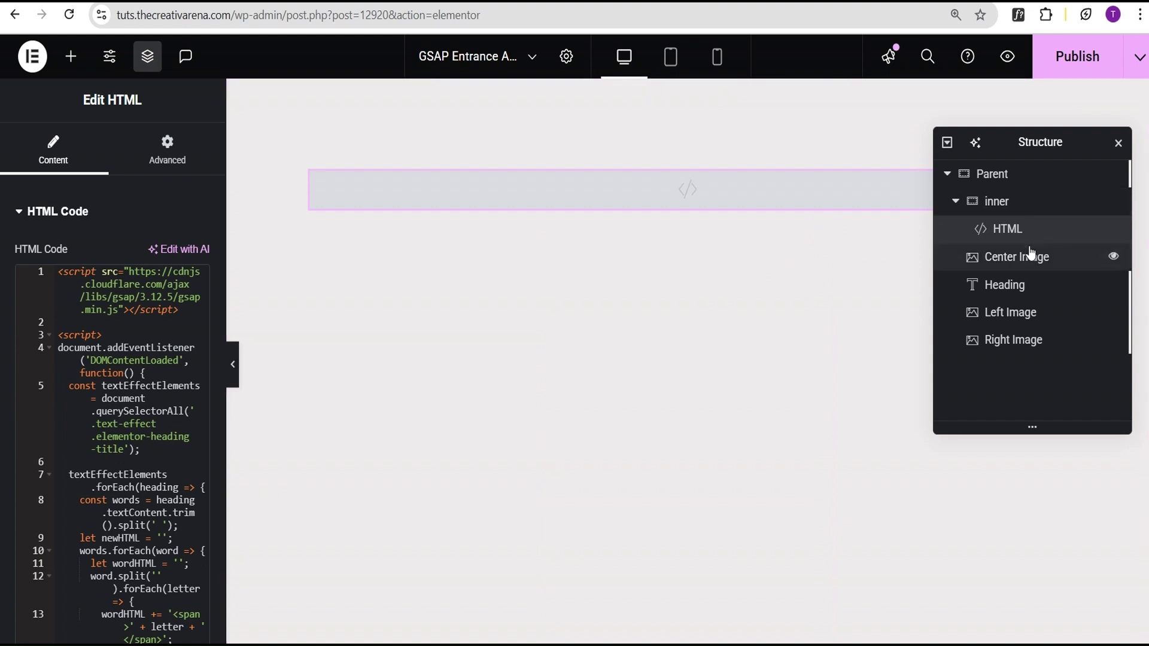
{"action": "left_click", "coordinate": [1077, 60]}
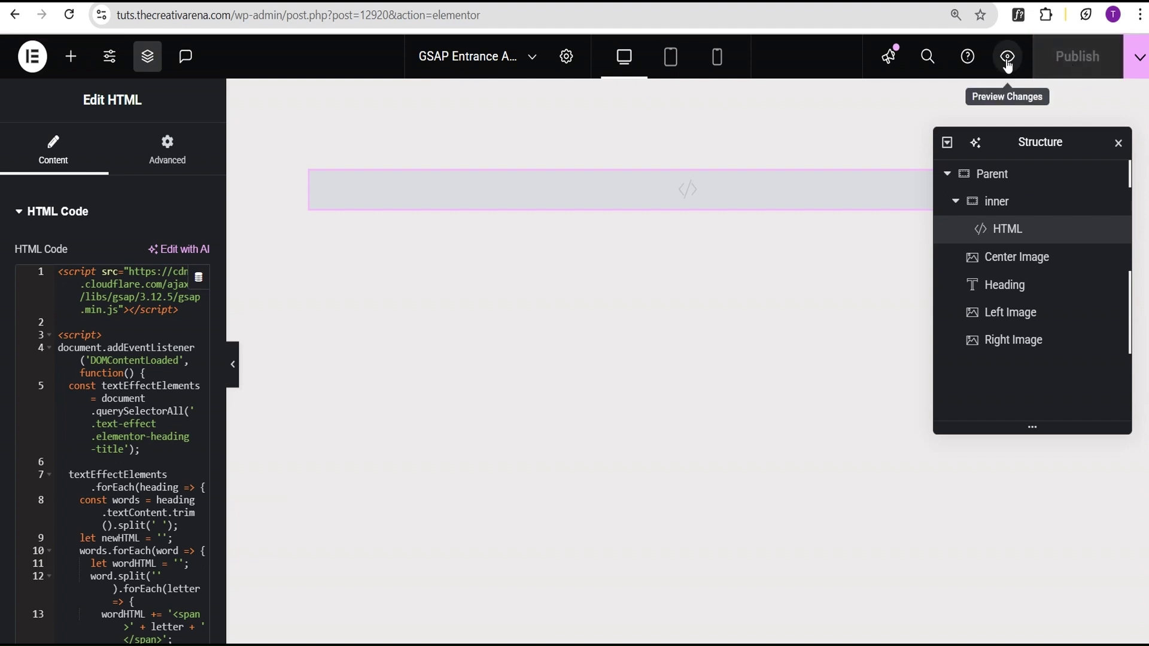
{"action": "left_click", "coordinate": [1007, 60]}
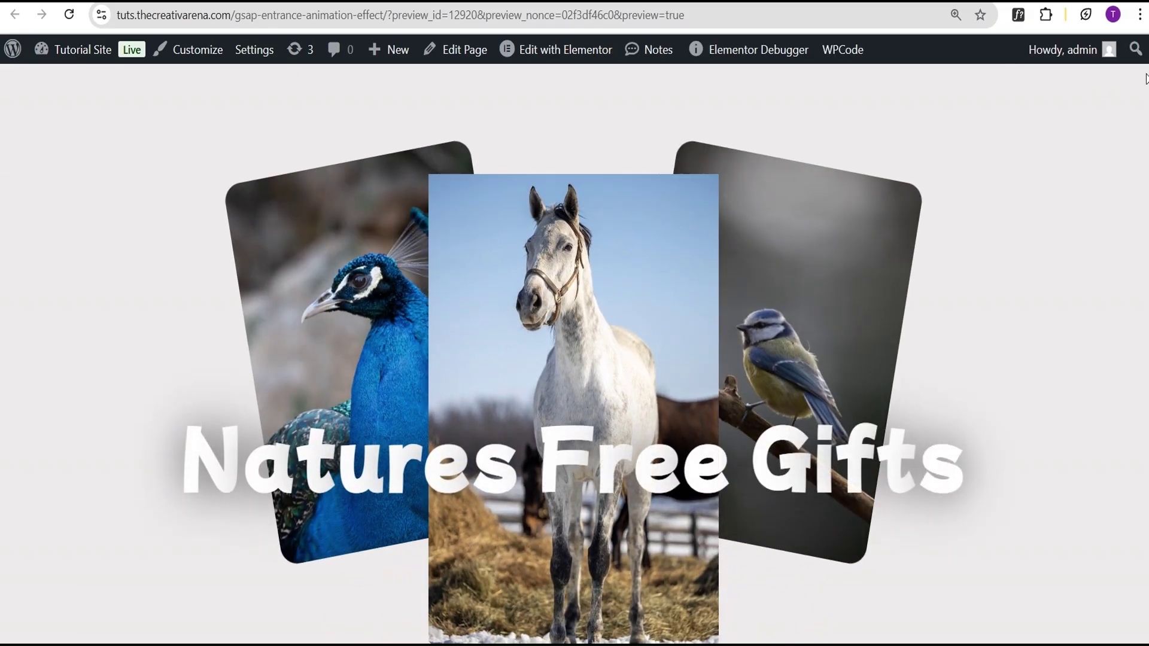
Reload the preview to watch the entrance animation, then reopen the page in Elementor
{"action": "scroll", "coordinate": [1146, 78], "scroll_direction": "down", "scroll_amount": 1}
{"action": "scroll", "coordinate": [650, 110], "scroll_direction": "up", "scroll_amount": 1}
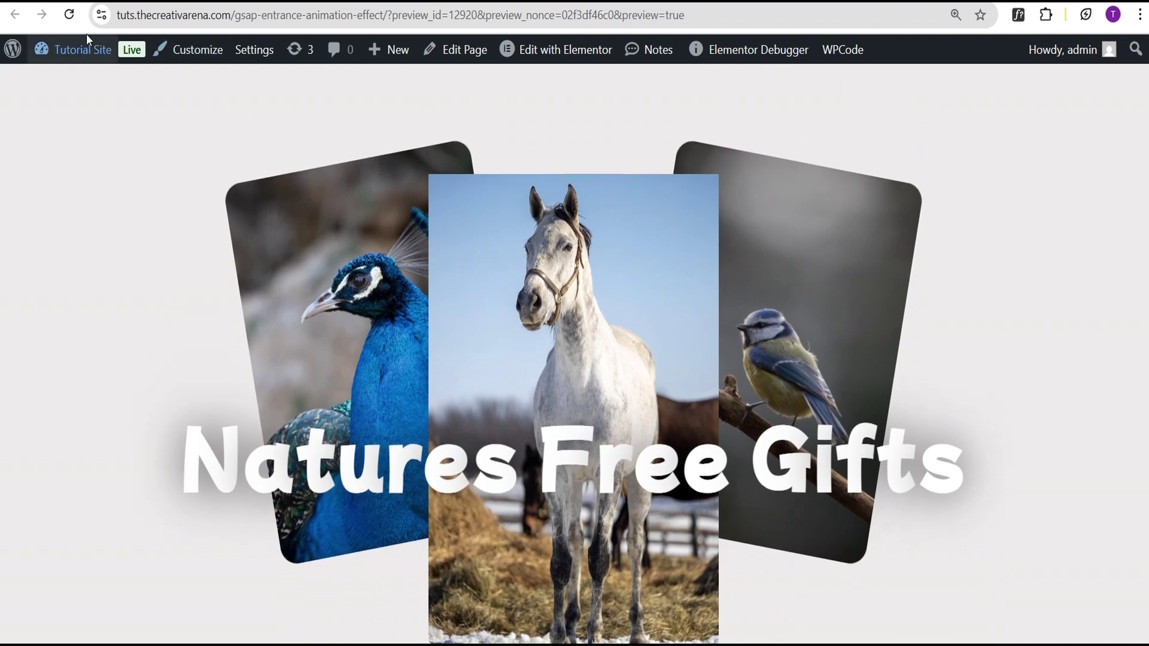
{"action": "left_click", "coordinate": [70, 13]}
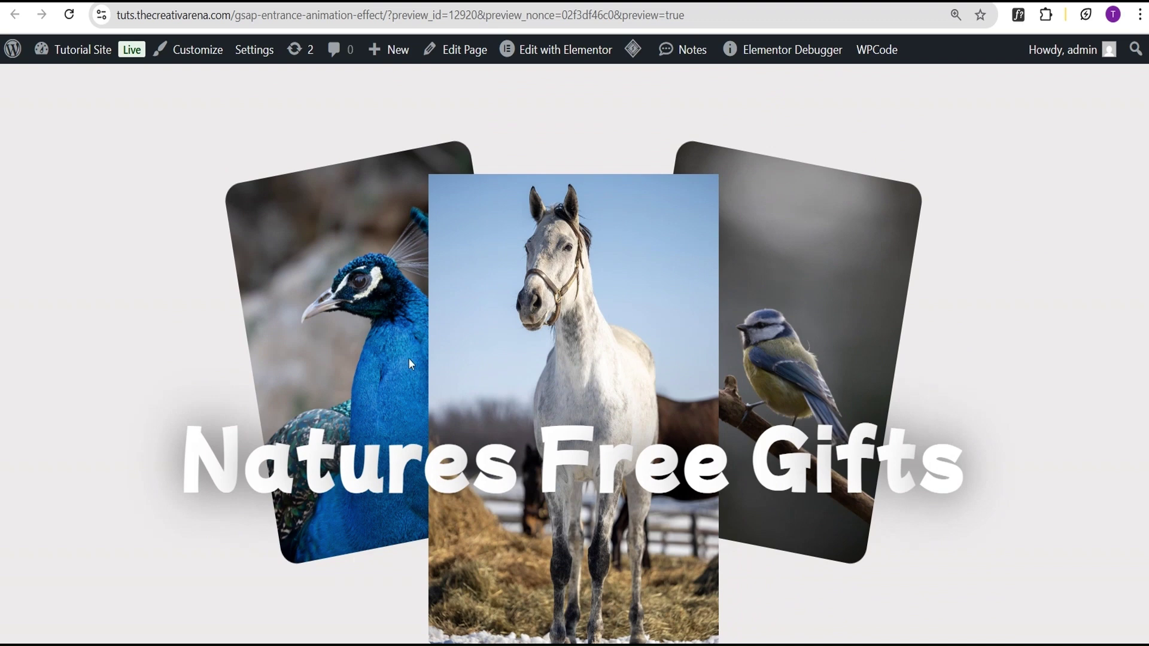
{"action": "left_click", "coordinate": [150, 1]}
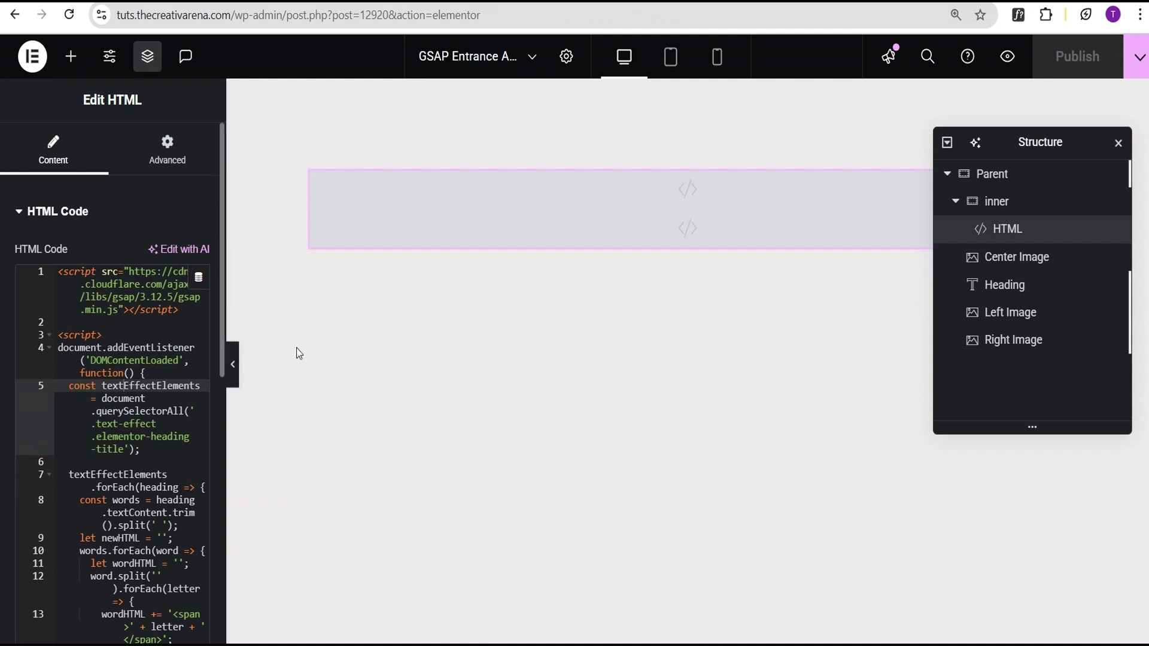
{"action": "left_click", "coordinate": [1028, 178]}
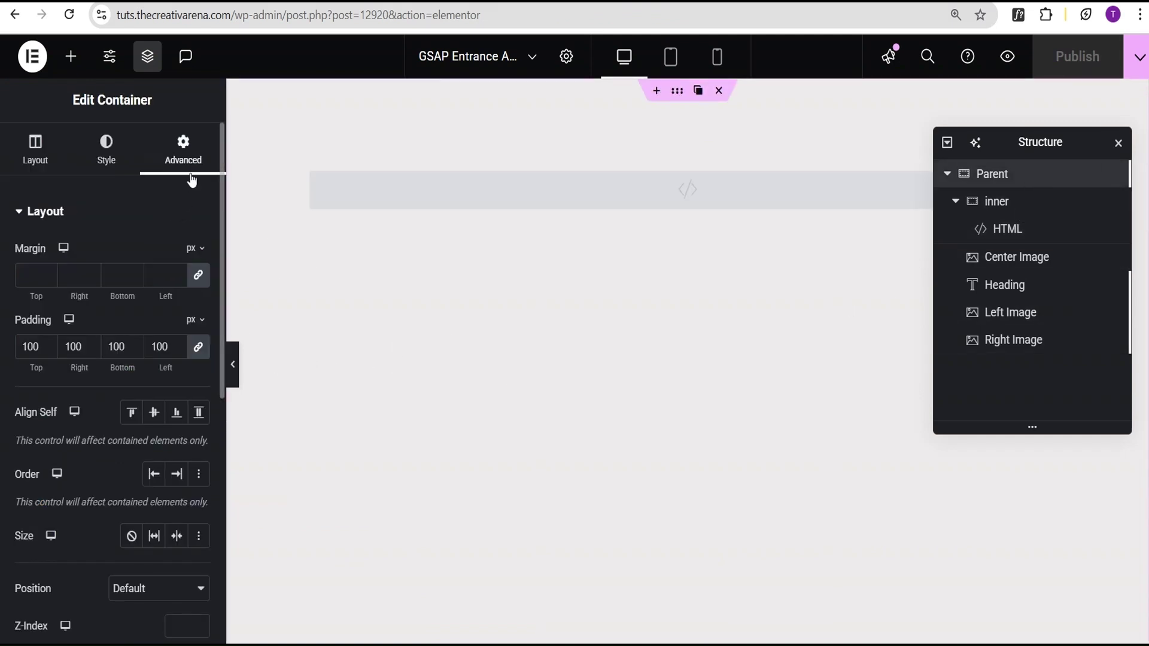
Delete all of the Parent container's custom CSS so the hero cards reappear
{"action": "left_click", "coordinate": [144, 216]}
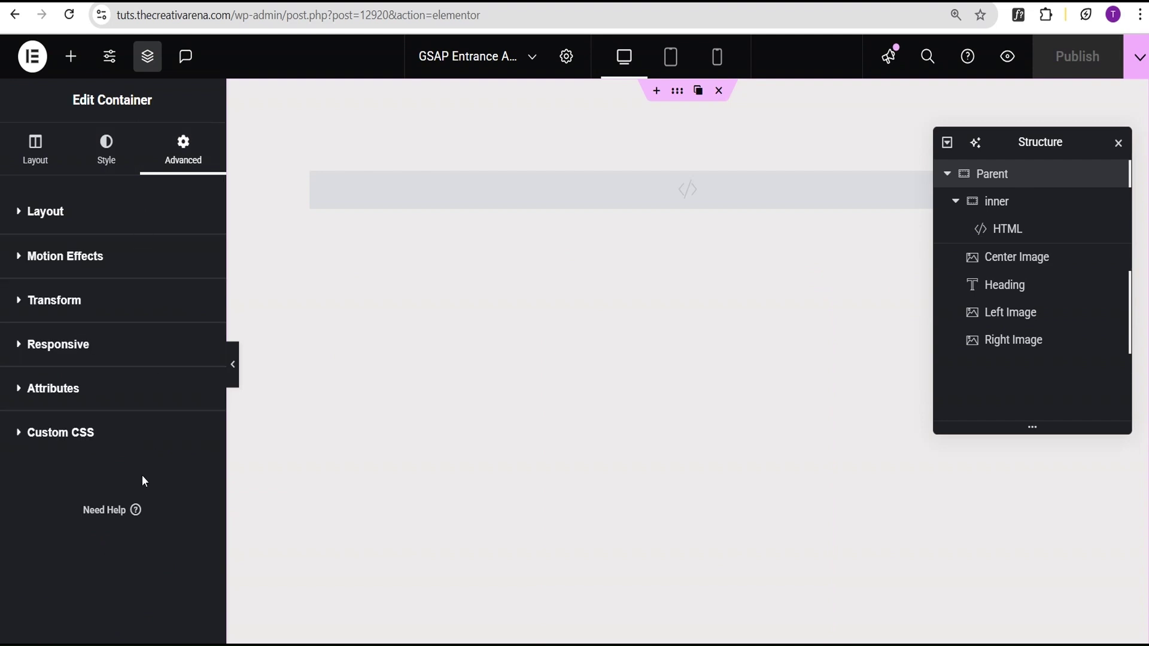
{"action": "left_click", "coordinate": [106, 433]}
{"action": "scroll", "coordinate": [121, 440], "scroll_direction": "down", "scroll_amount": 3}
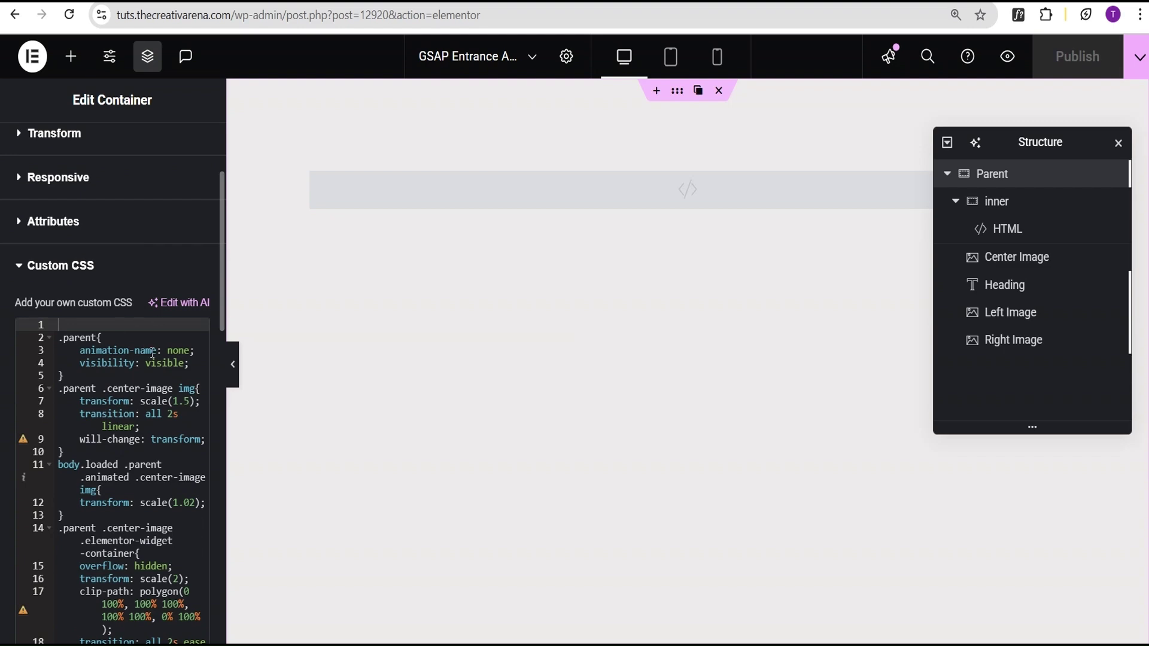
{"action": "scroll", "coordinate": [97, 363], "scroll_direction": "up", "scroll_amount": 1}
{"action": "scroll", "coordinate": [97, 364], "scroll_direction": "down", "scroll_amount": 1}
{"action": "left_click", "coordinate": [76, 336]}
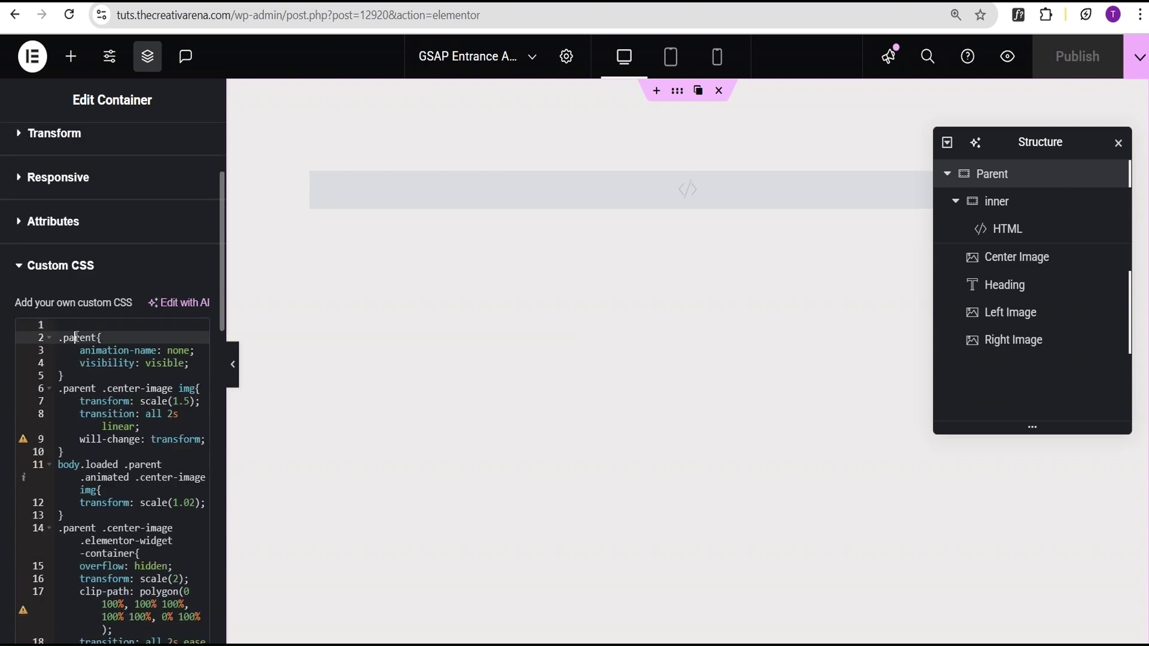
{"action": "key", "text": "ctrl+a"}
{"action": "key", "text": "BackSpace"}
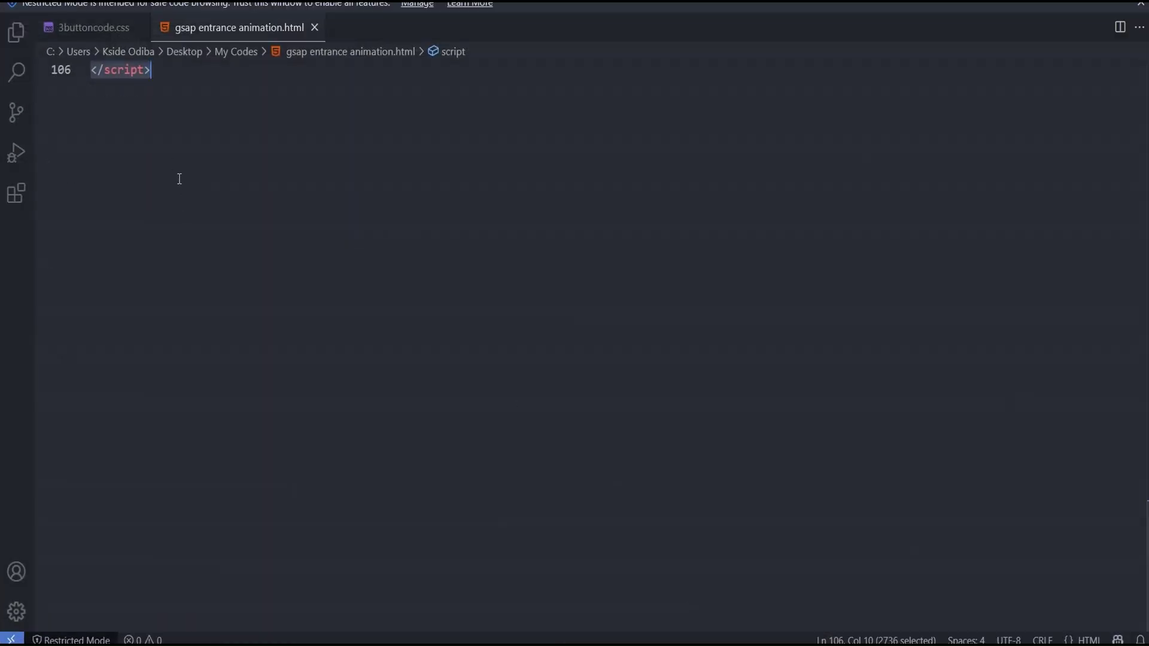
{"action": "scroll", "coordinate": [179, 177], "scroll_direction": "up", "scroll_amount": 15}
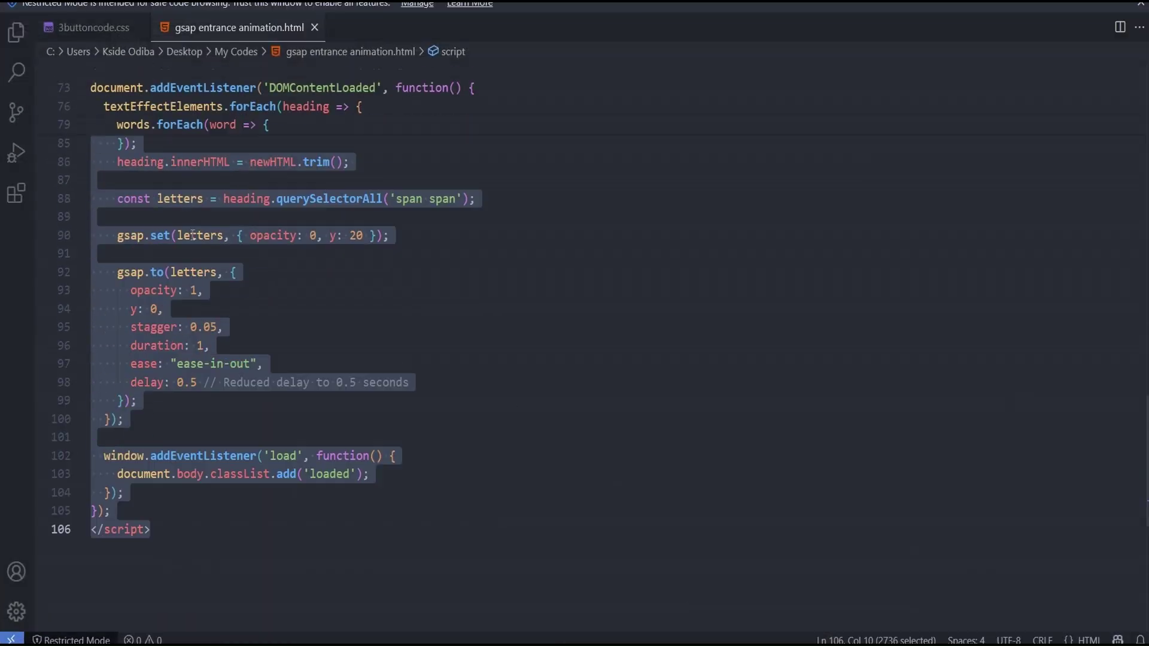
In VS Code, select the <style> tag and the .parent CSS rules on lines 8–22
{"action": "scroll", "coordinate": [193, 238], "scroll_direction": "up", "scroll_amount": 15}
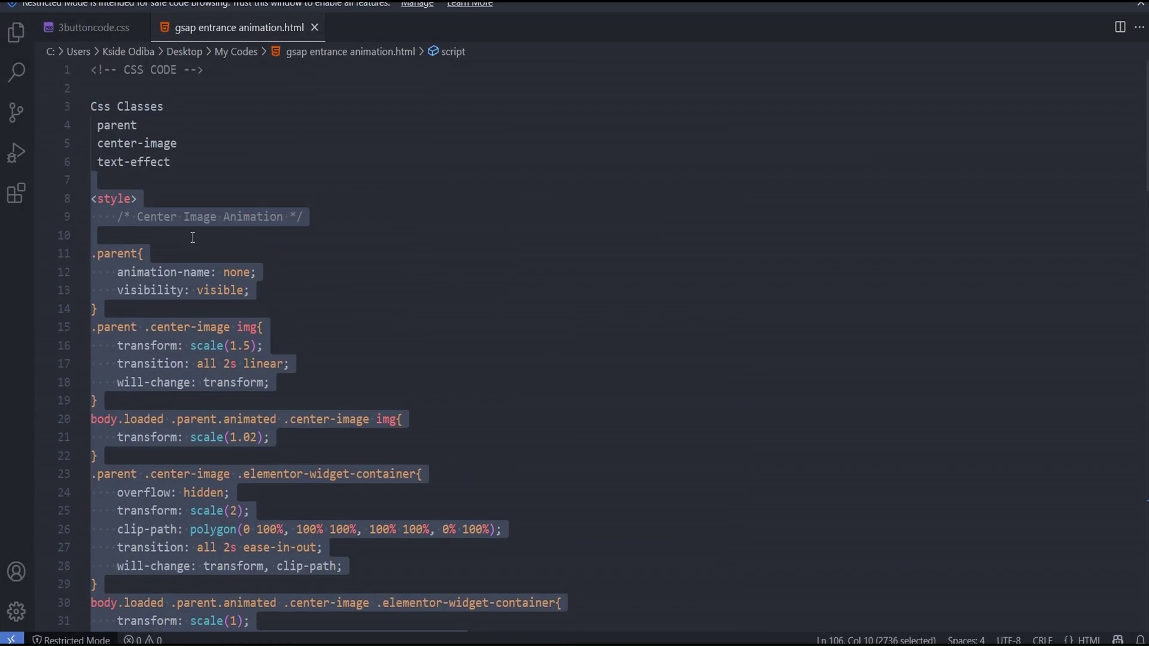
{"action": "left_click", "coordinate": [128, 199]}
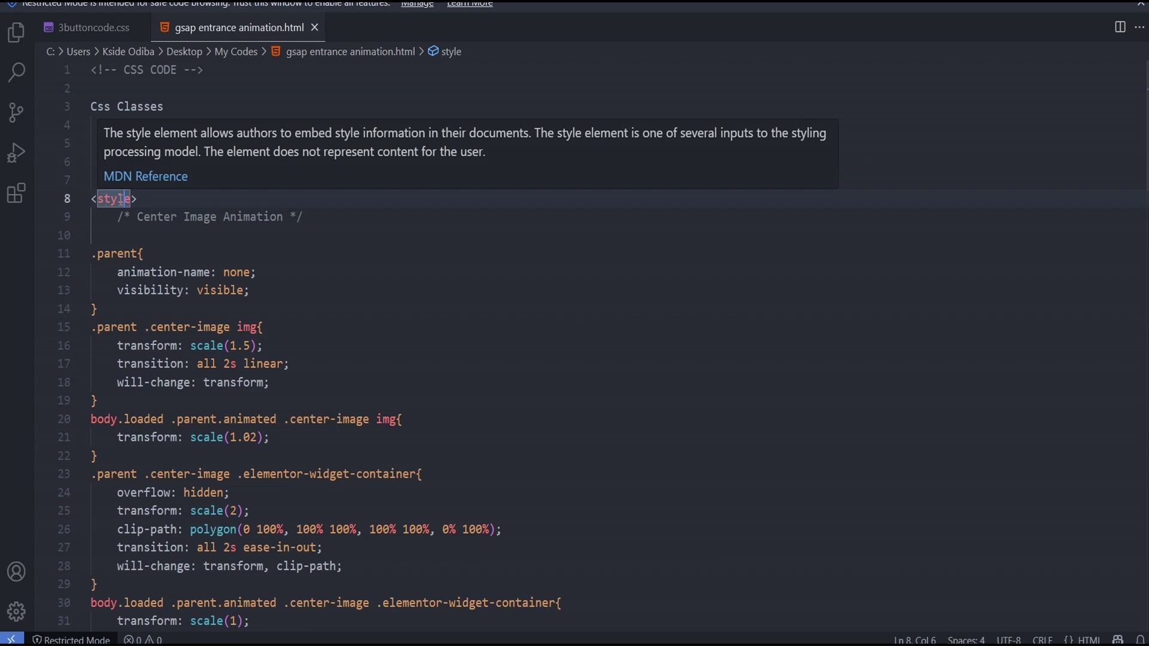
{"action": "left_click_drag", "start_coordinate": [139, 197], "coordinate": [91, 198]}
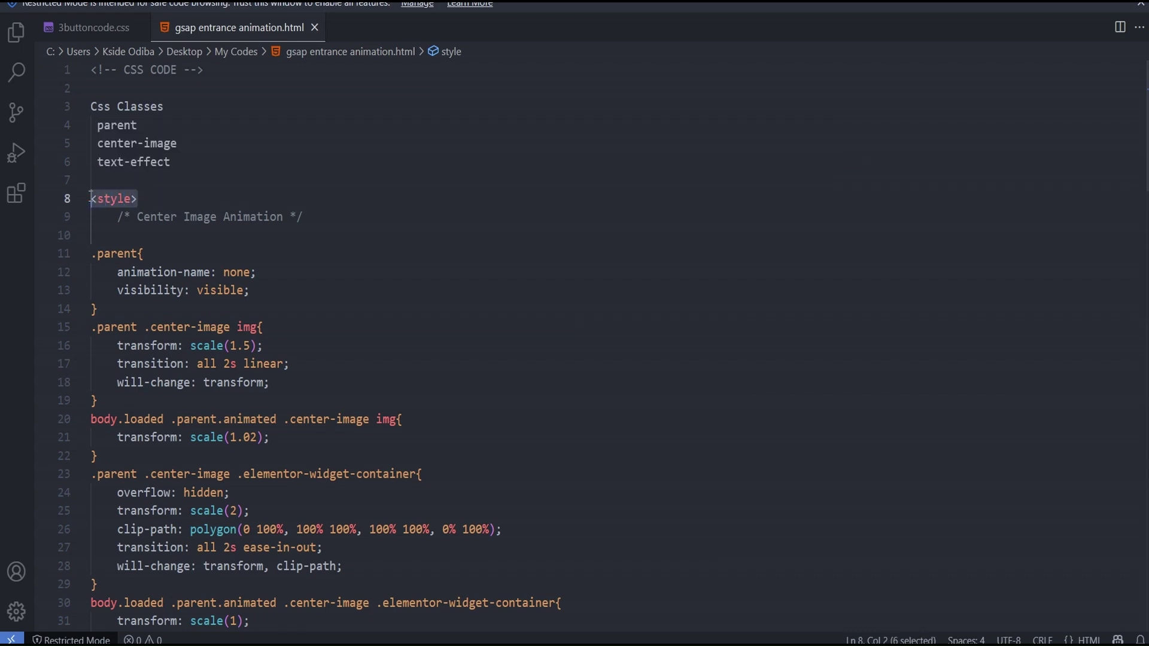
{"action": "left_click", "coordinate": [116, 237]}
{"action": "left_click", "coordinate": [95, 254]}
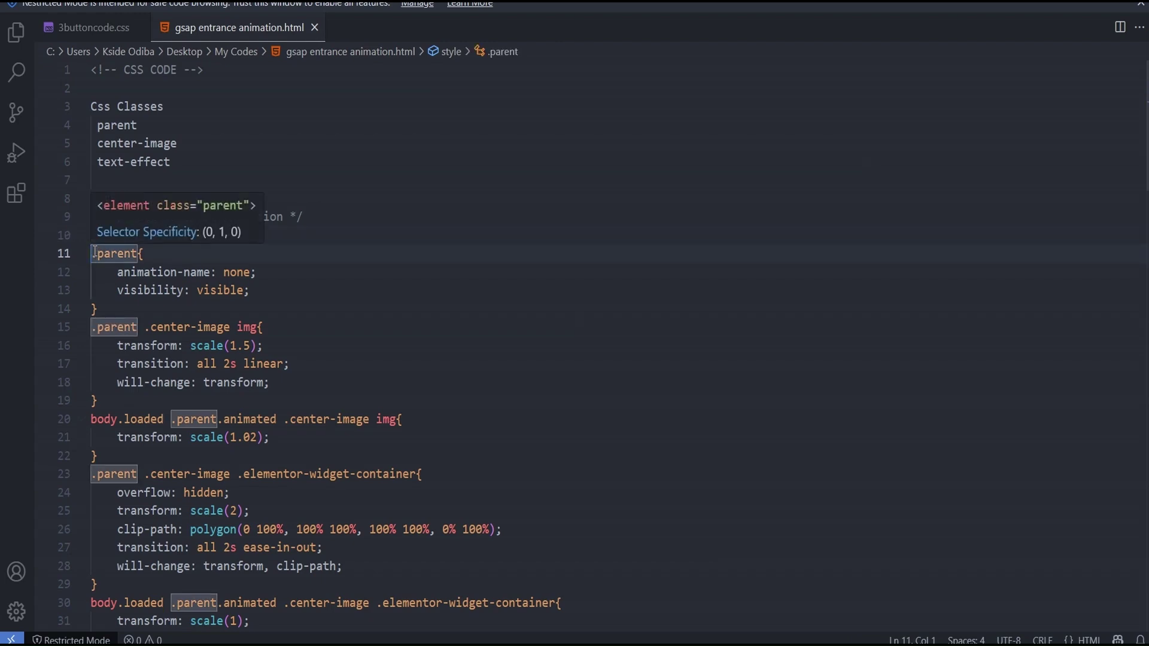
{"action": "left_click_drag", "start_coordinate": [95, 255], "coordinate": [99, 515]}
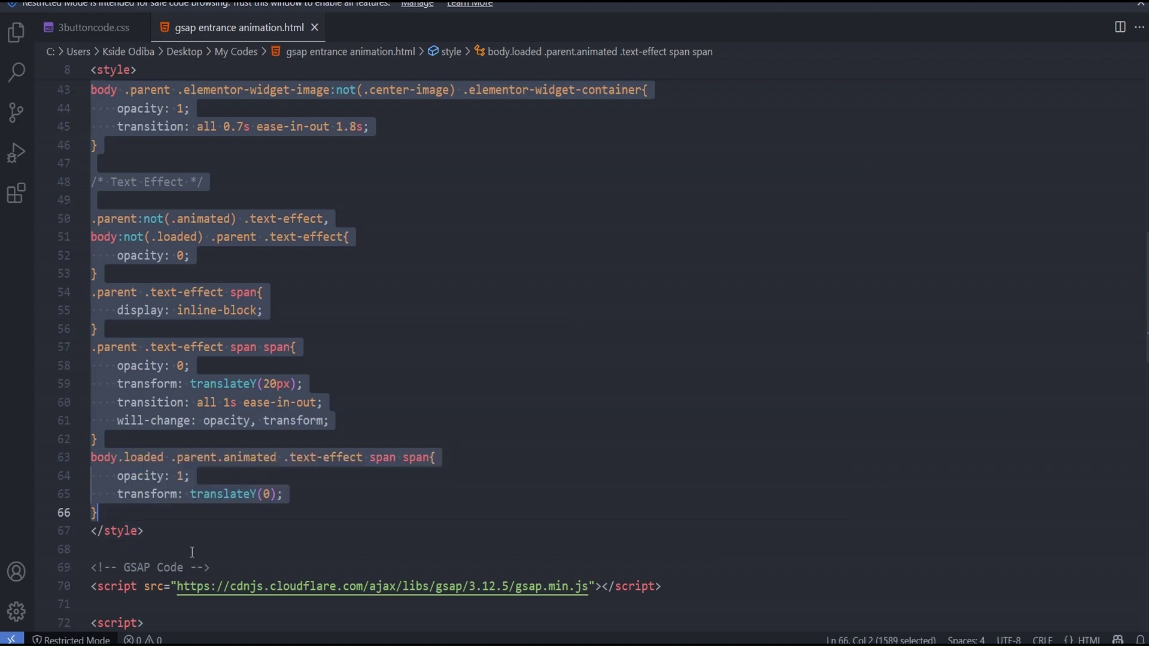
{"action": "left_click", "coordinate": [164, 550]}
Select and copy the code from line 7 through the closing </script> tag on line 106
{"action": "scroll", "coordinate": [163, 512], "scroll_direction": "up", "scroll_amount": 14}
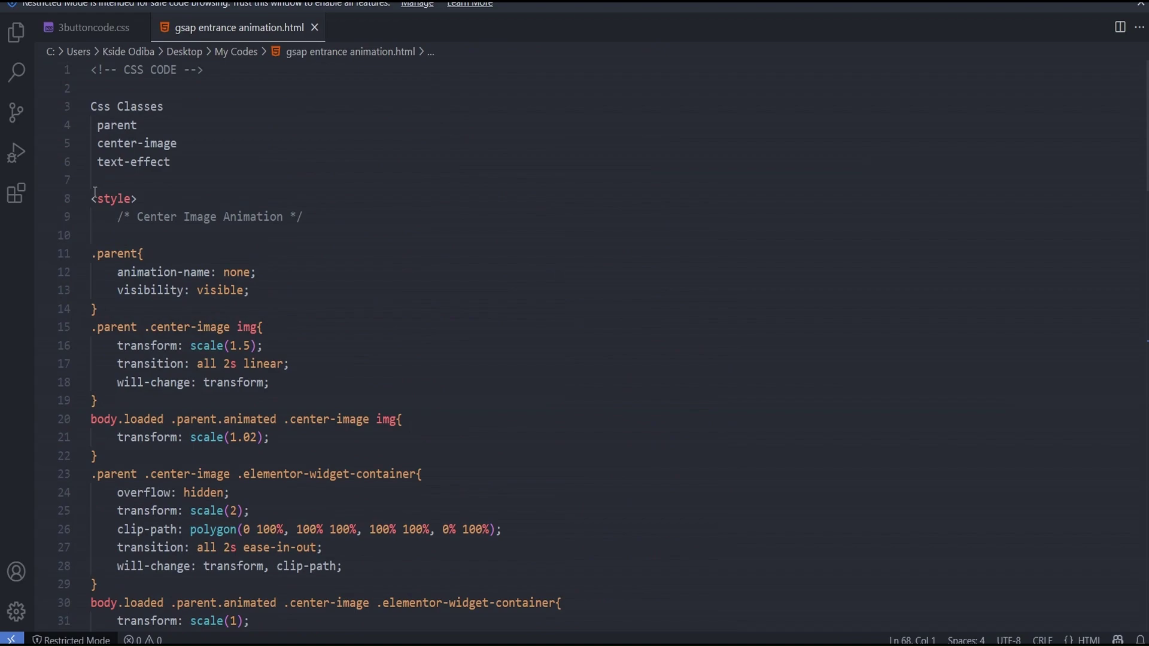
{"action": "left_click_drag", "start_coordinate": [96, 189], "coordinate": [176, 505]}
{"action": "scroll", "coordinate": [175, 525], "scroll_direction": "down", "scroll_amount": 7}
{"action": "scroll", "coordinate": [175, 526], "scroll_direction": "down", "scroll_amount": 15}
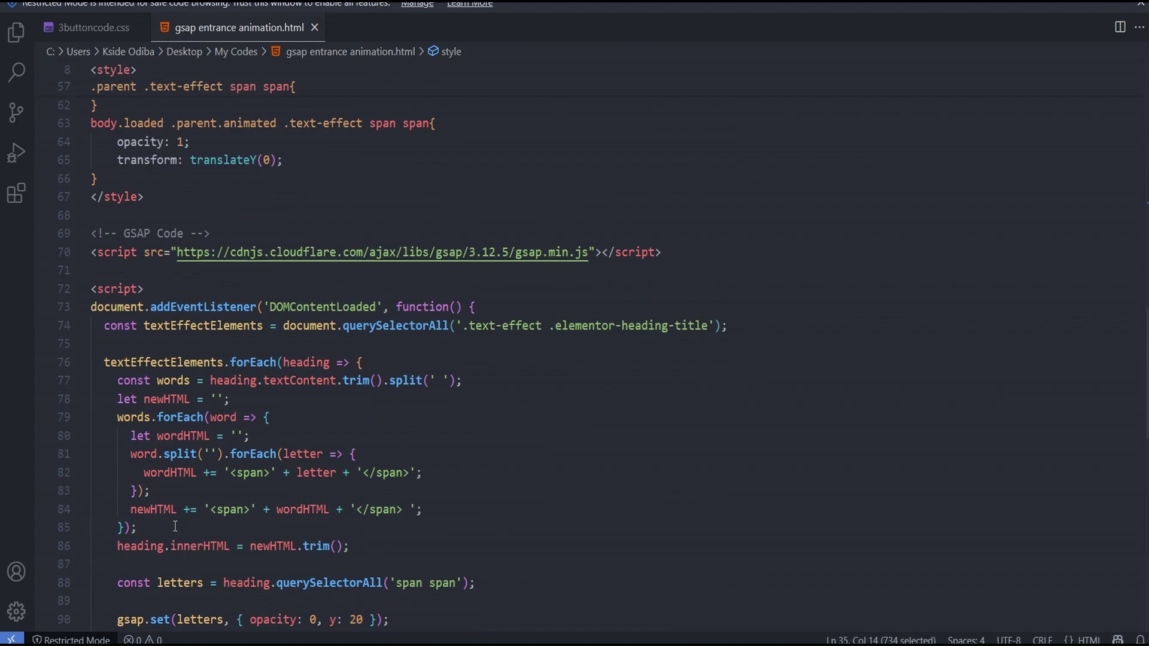
{"action": "left_click", "coordinate": [168, 502], "text": "shift"}
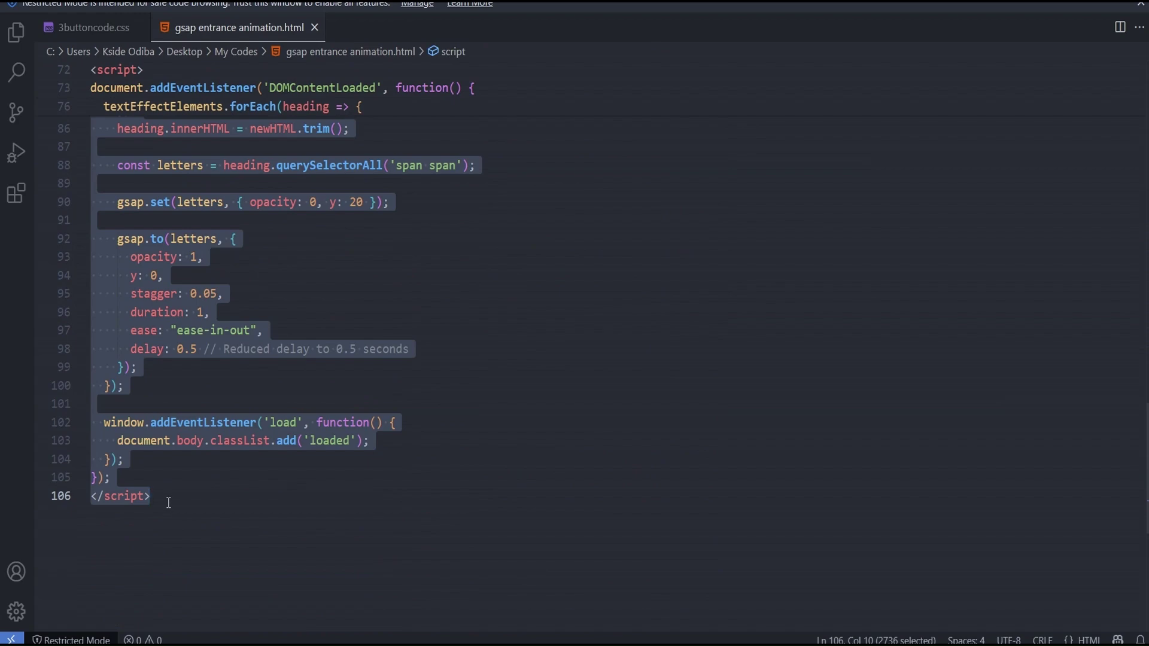
{"action": "key", "text": "alt+Tab"}
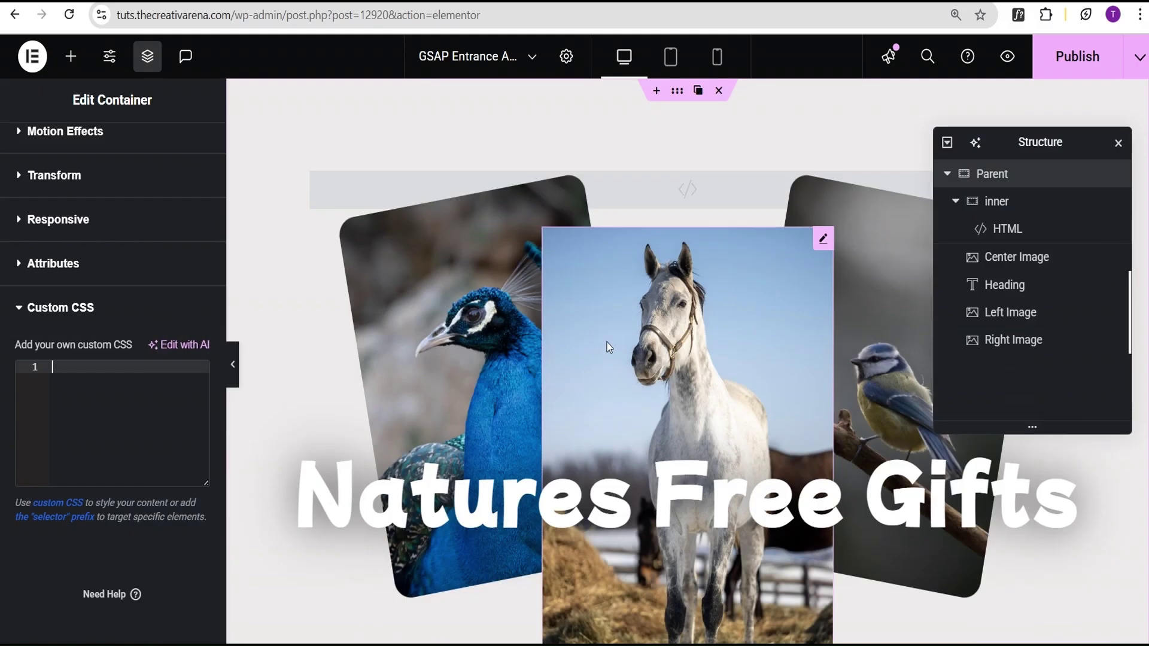
Replace the HTML widget's code with the copied style rules and GSAP script, then publish the page
{"action": "left_click", "coordinate": [994, 229]}
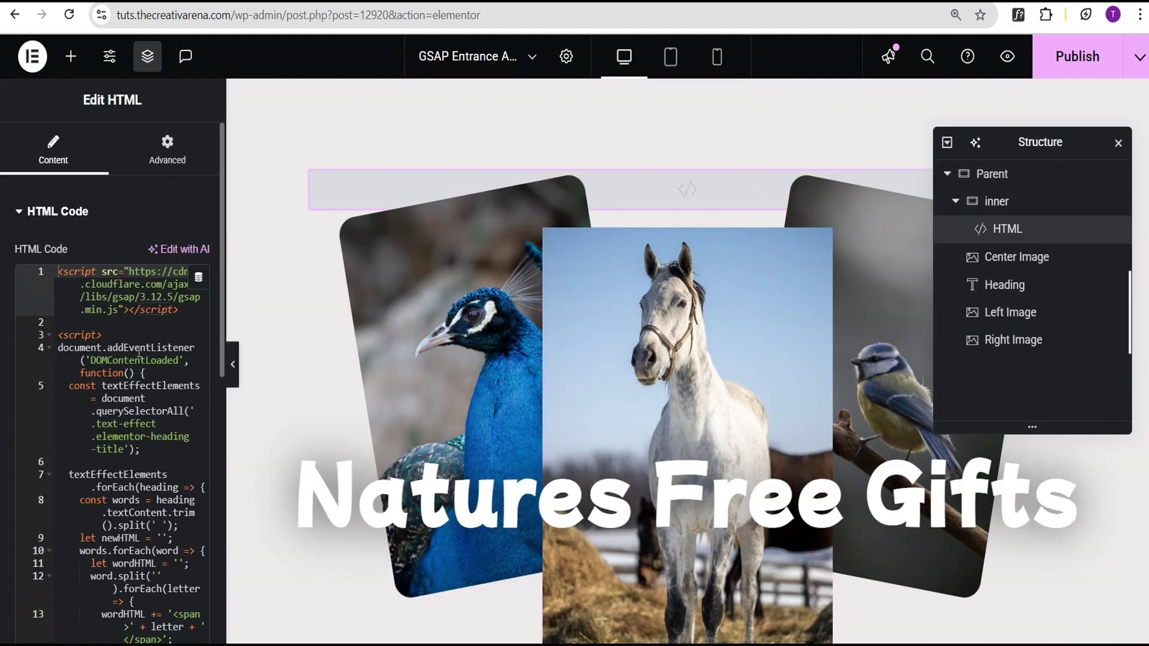
{"action": "left_click", "coordinate": [122, 331]}
{"action": "key", "text": "ctrl+a"}
{"action": "key", "text": "ctrl+v"}
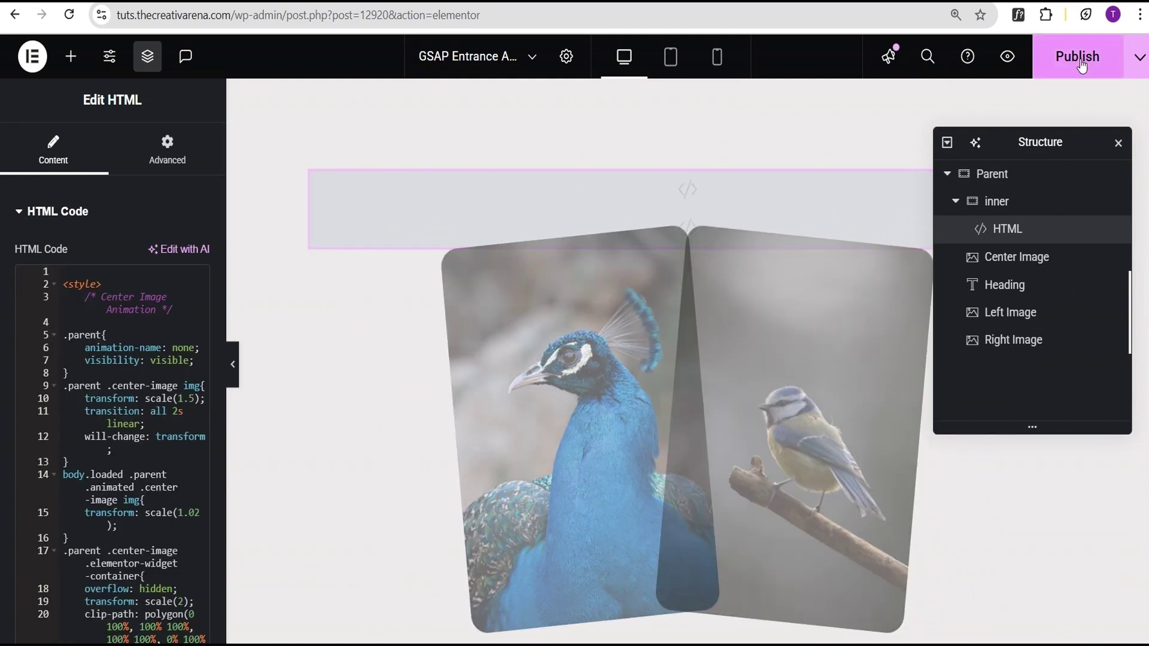
{"action": "left_click", "coordinate": [1080, 60]}
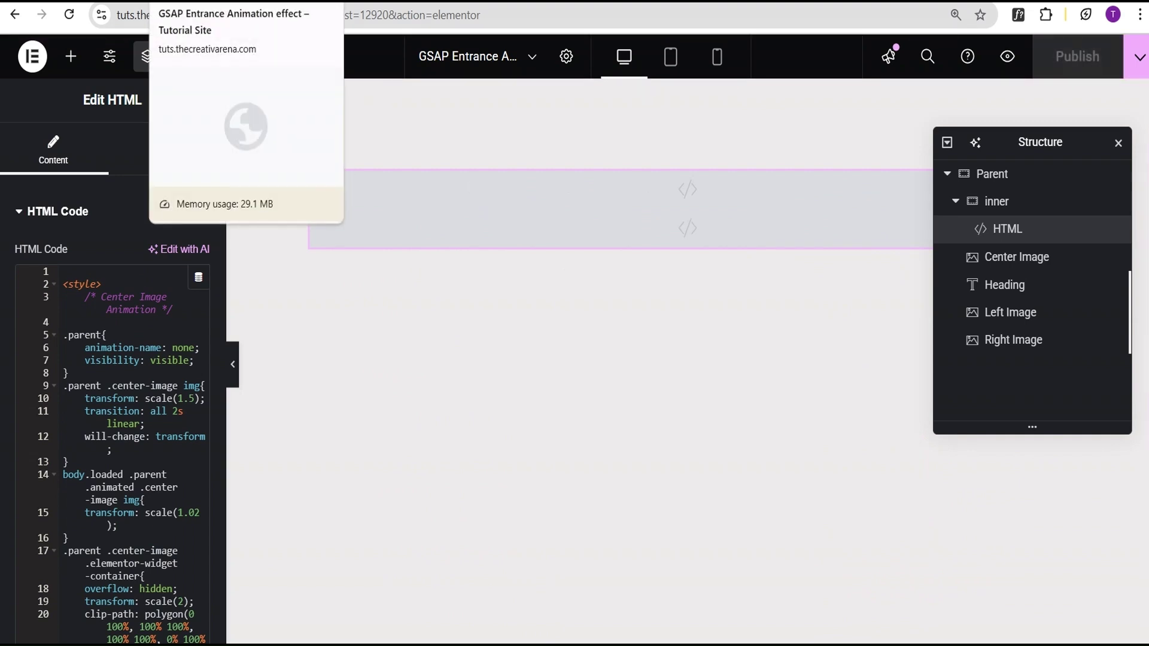
{"action": "left_click", "coordinate": [179, 0]}
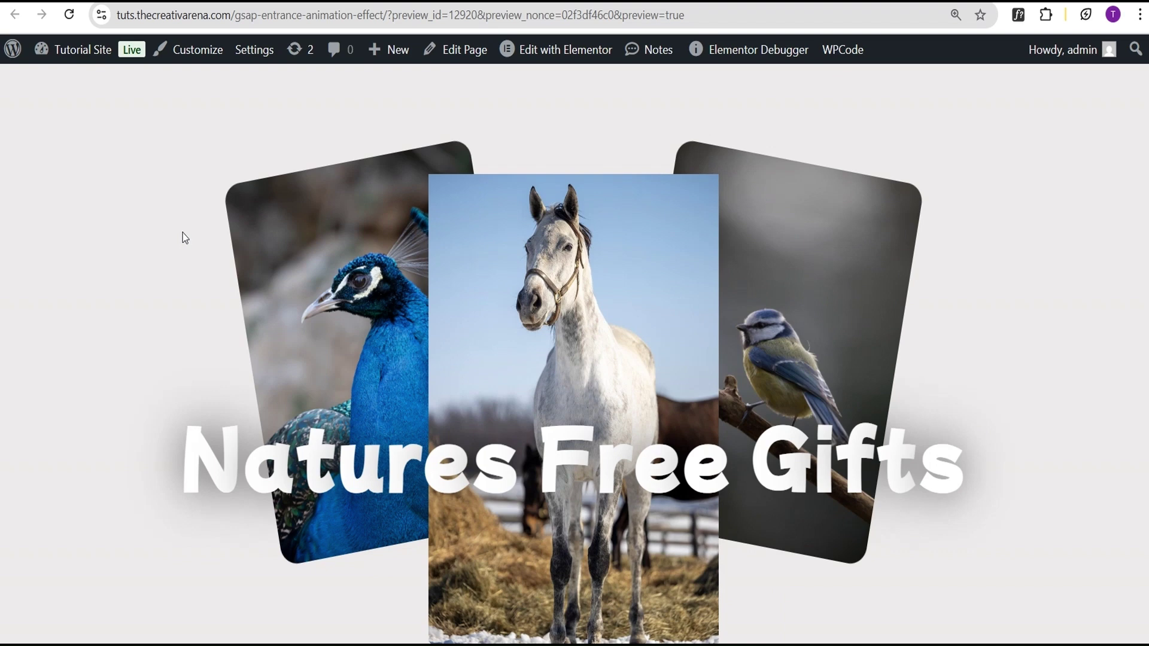
Reload the preview to replay the entrance animation of the horse, peacock and blue tit cards
{"action": "left_click", "coordinate": [69, 15]}
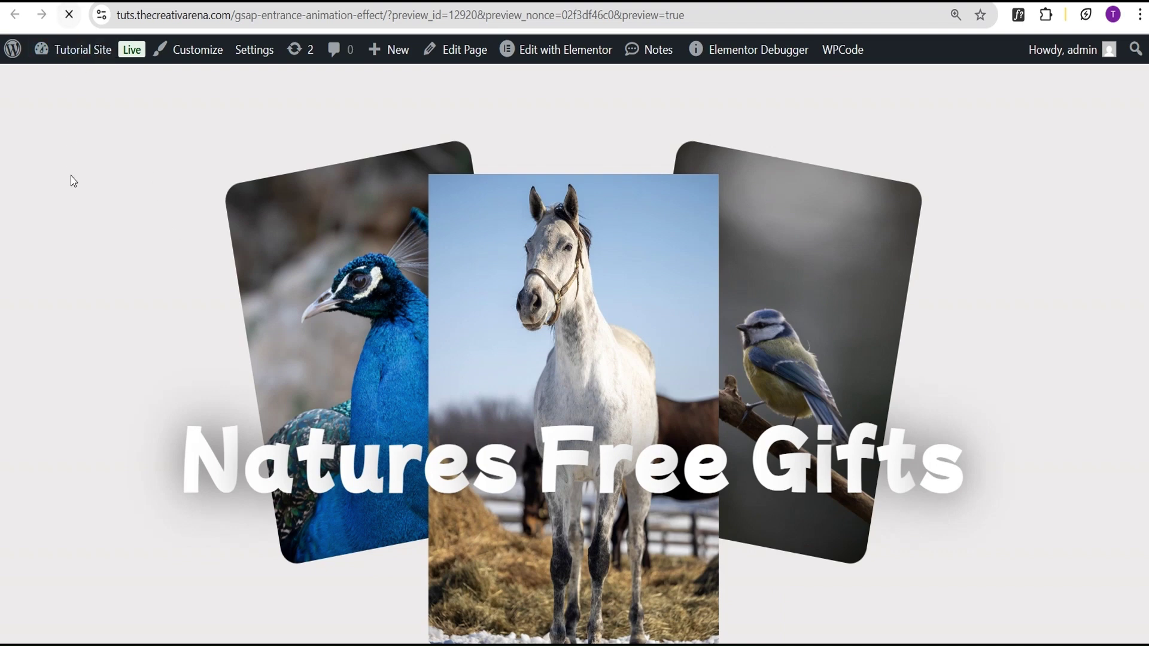